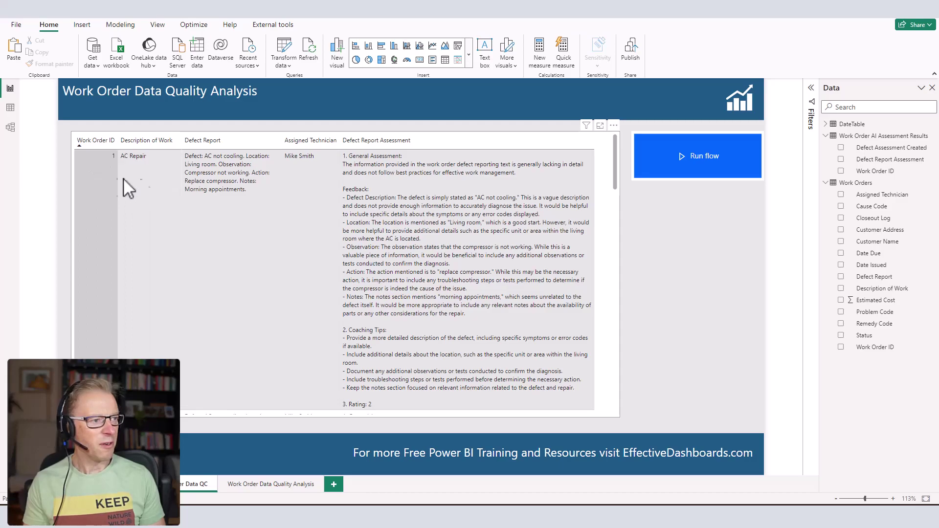
Review the AI-generated defect report assessments in the Work Order Data Quality Analysis table
scroll(153, 219, down, 5)
scroll(155, 231, down, 3)
scroll(154, 234, up, 10)
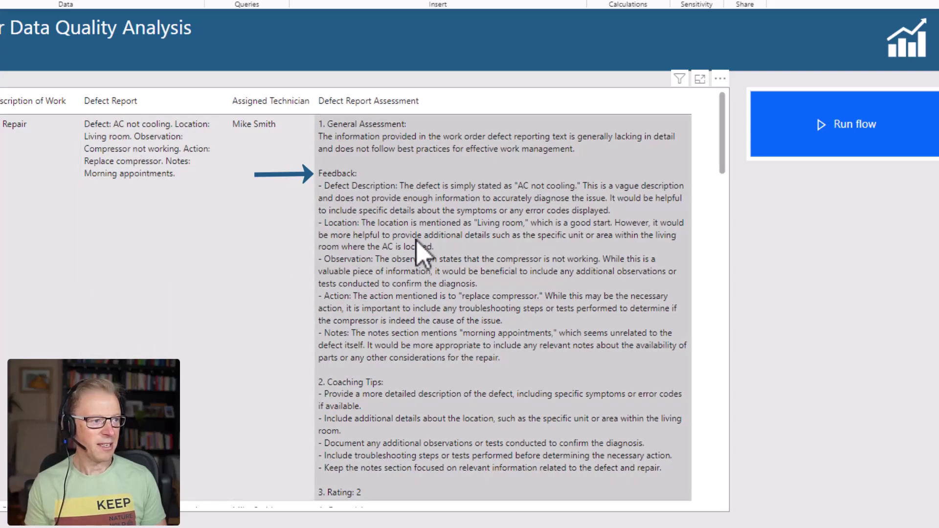
scroll(423, 248, down, 3)
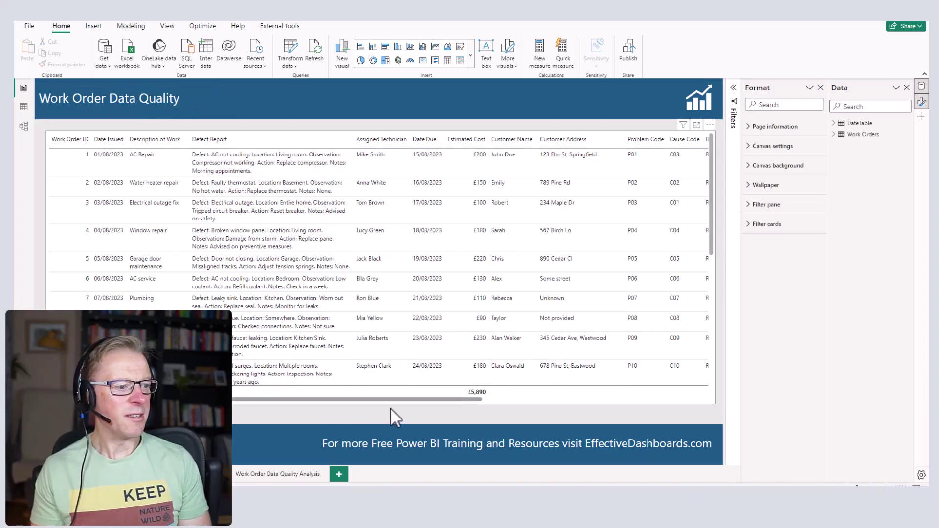
Switch to the SharePoint list in the browser and check the type of the Defect Report Assessment (OpenAI) column in its settings
key(alt+Tab)
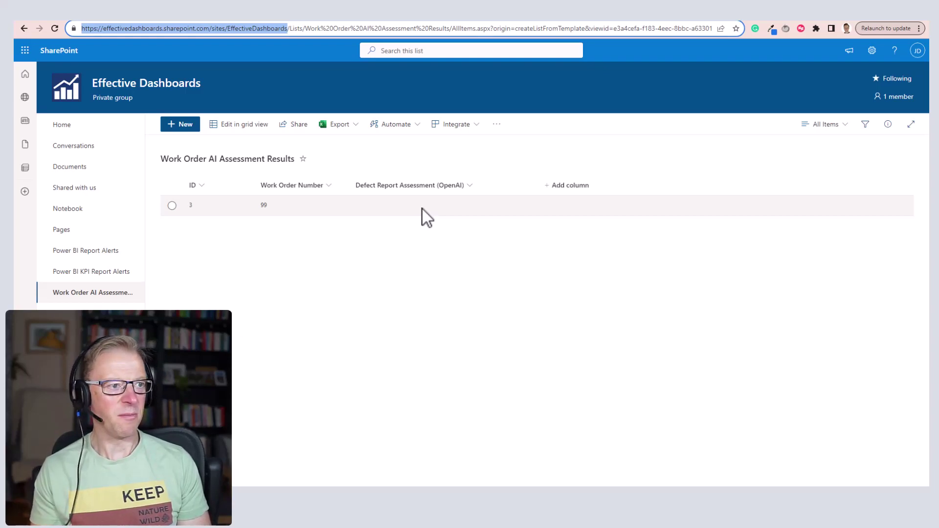
click(473, 188)
mouse_move(421, 213)
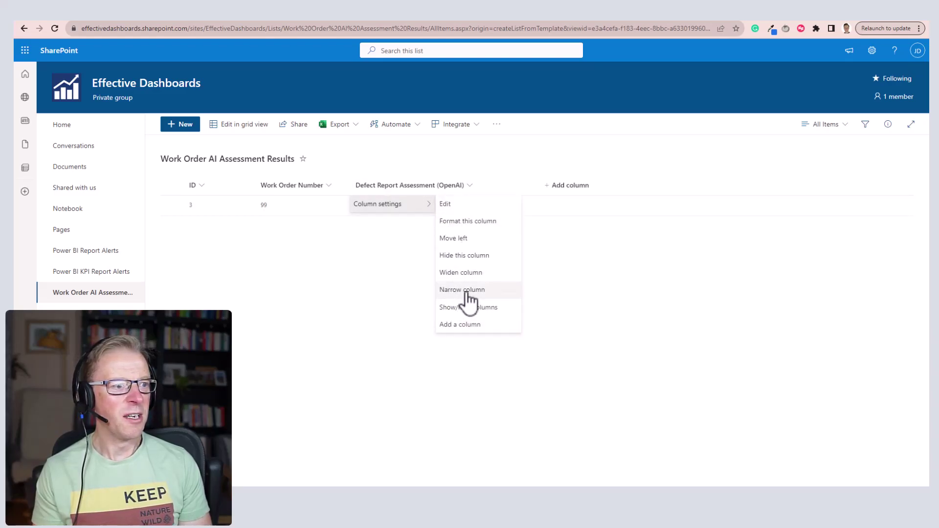
click(447, 204)
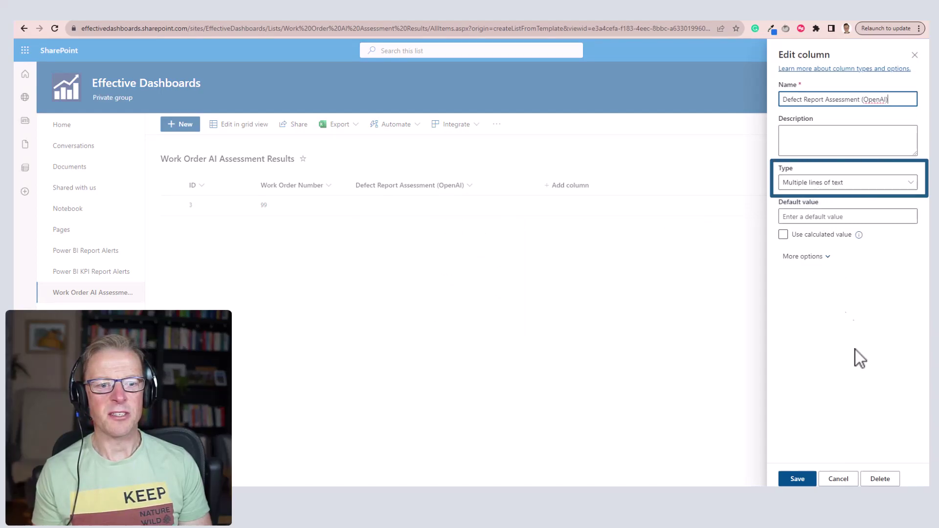
click(577, 287)
Copy the site portion of the list's web address, ending at /sites/EffectiveDashboards
click(209, 29)
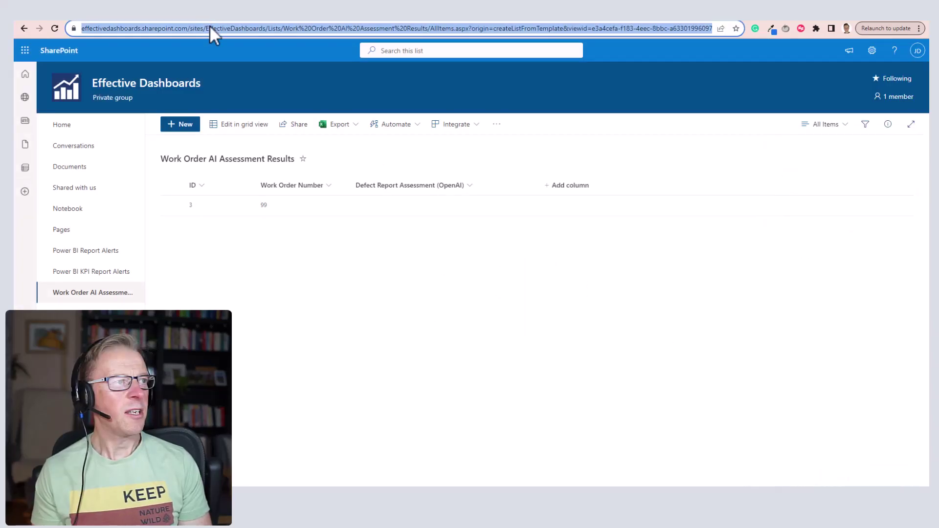
click(177, 24)
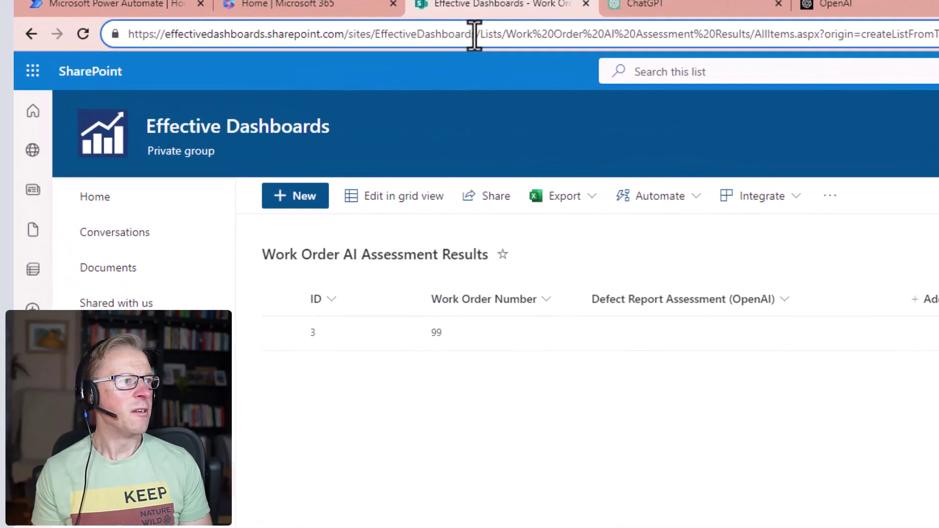
drag(474, 34, 83, 31)
key(ctrl+c)
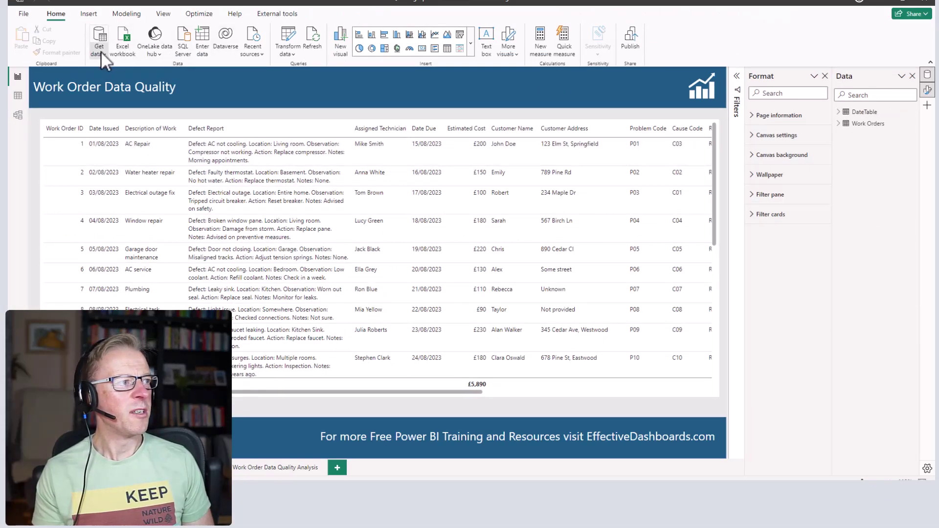
click(101, 51)
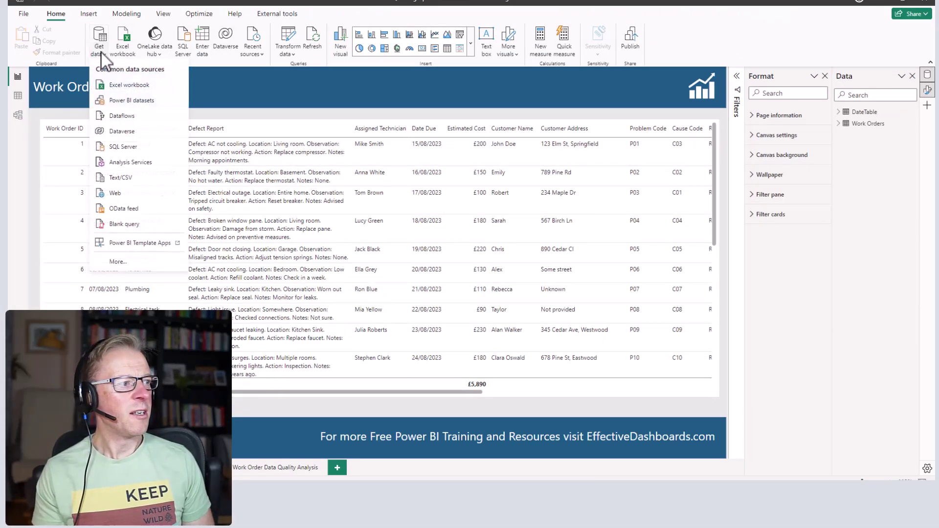
click(128, 262)
text(list)
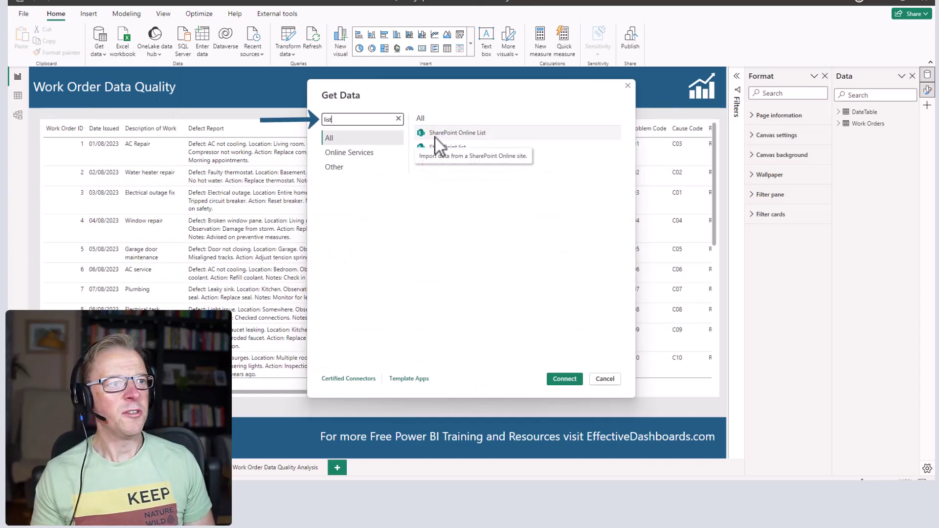
click(459, 136)
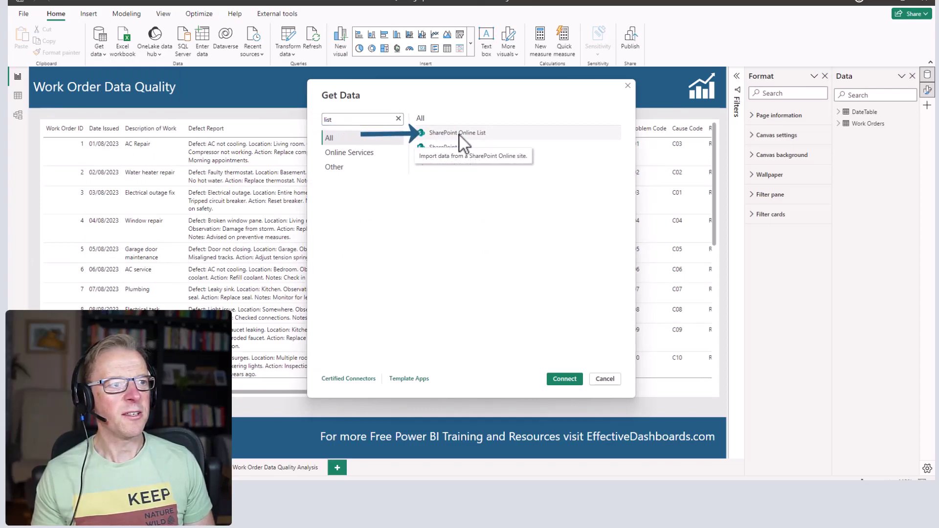
click(564, 378)
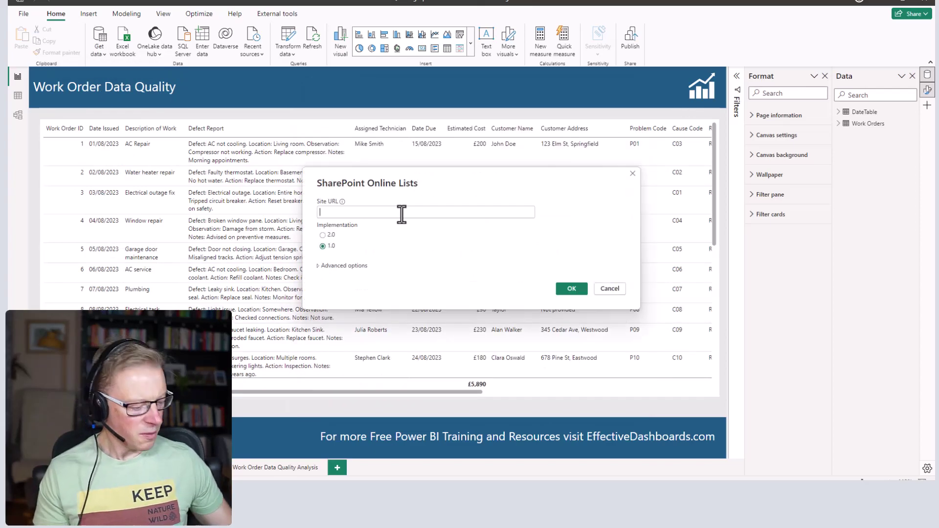
click(402, 213)
key(ctrl+v)
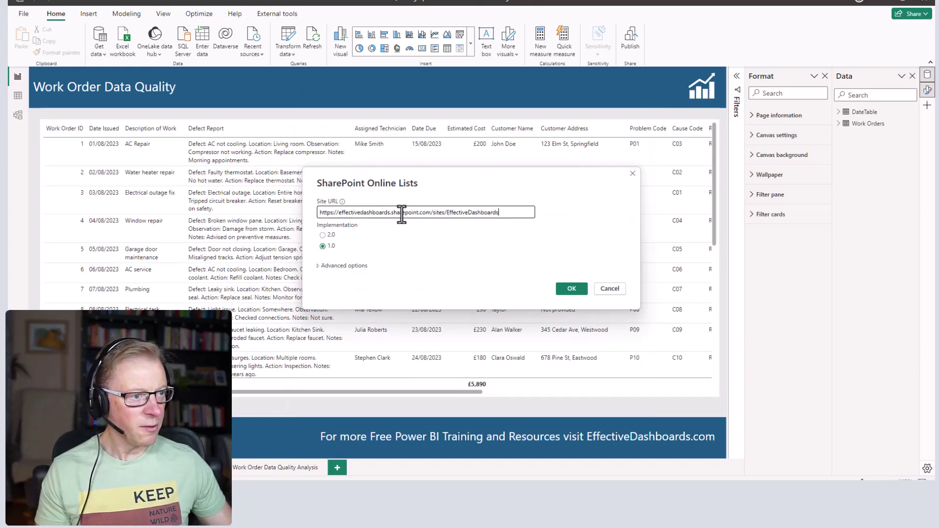
click(565, 288)
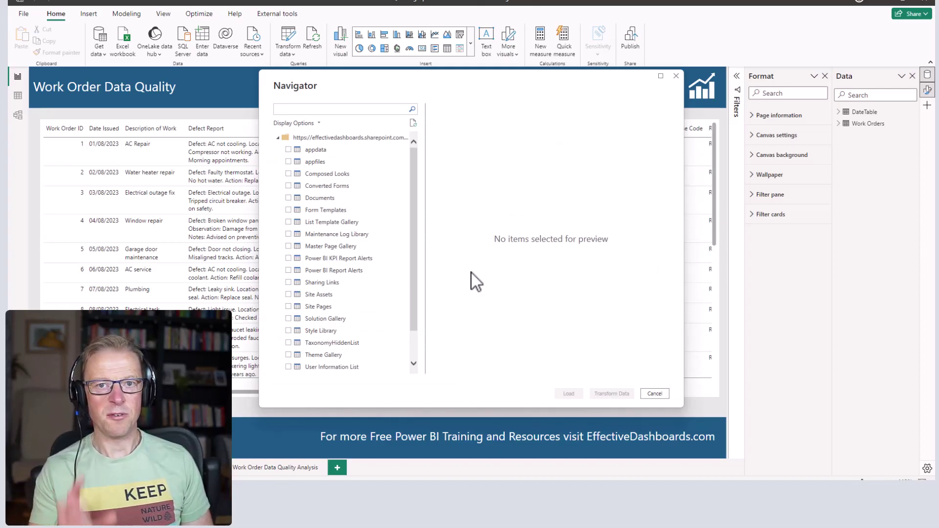
Select the Work Order AI Assessment Results list and open it for data transformation
scroll(363, 235, down, 1)
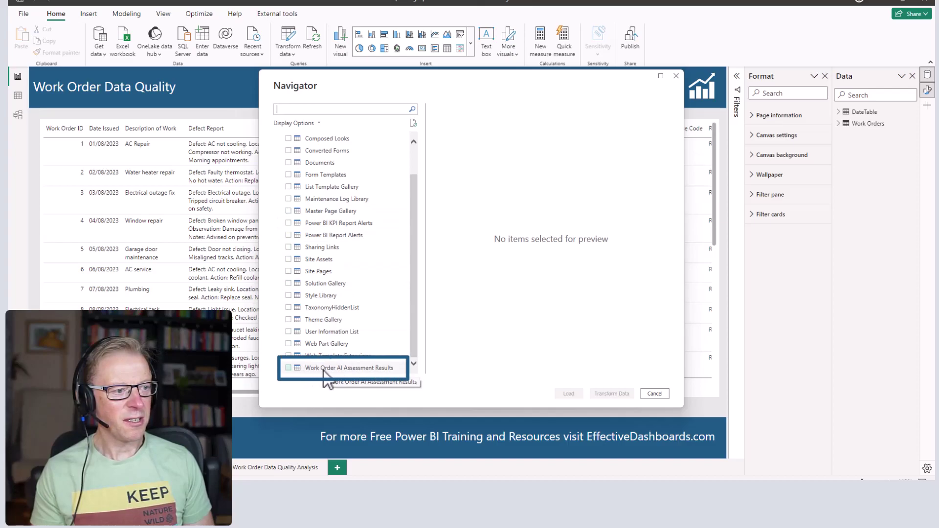
click(288, 368)
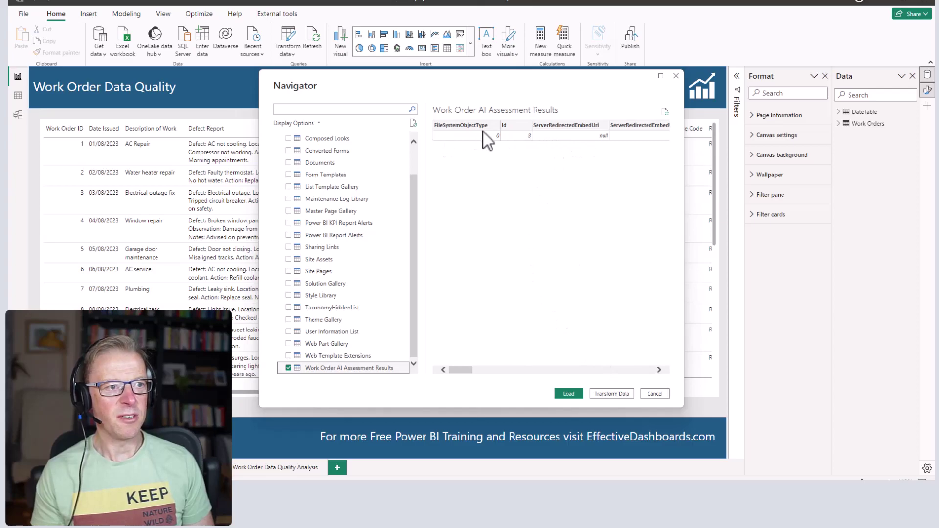
click(612, 394)
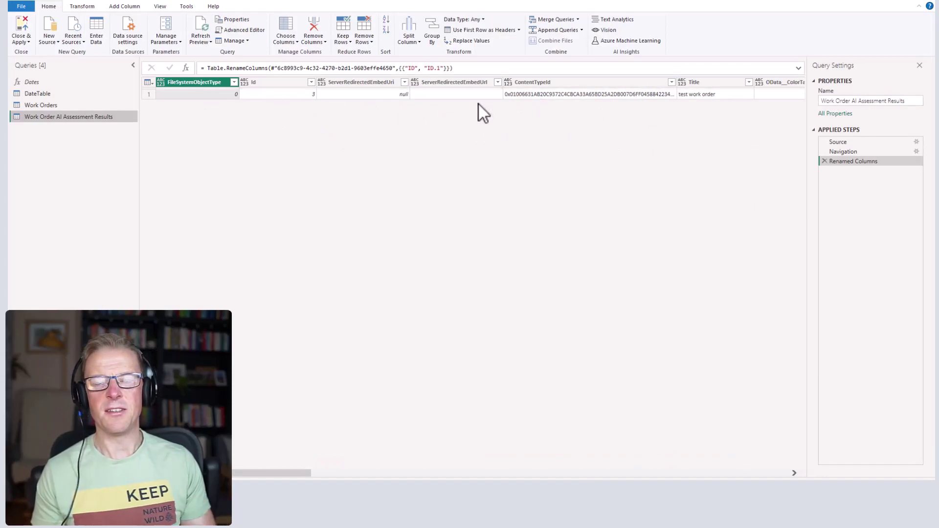
Keep only the WorkOrderNumber and DefectReportAssessment(Ope columns in the Work Order AI Assessment Results query
click(292, 45)
click(296, 55)
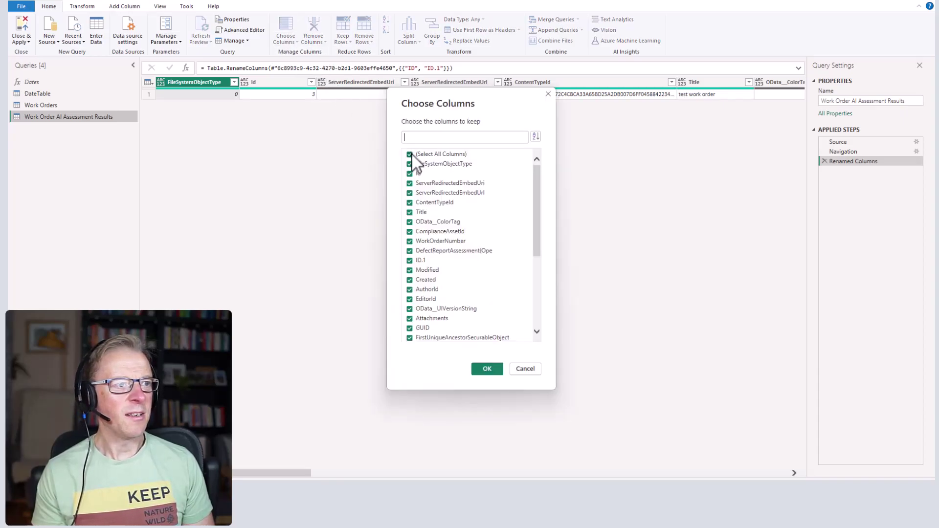
click(411, 155)
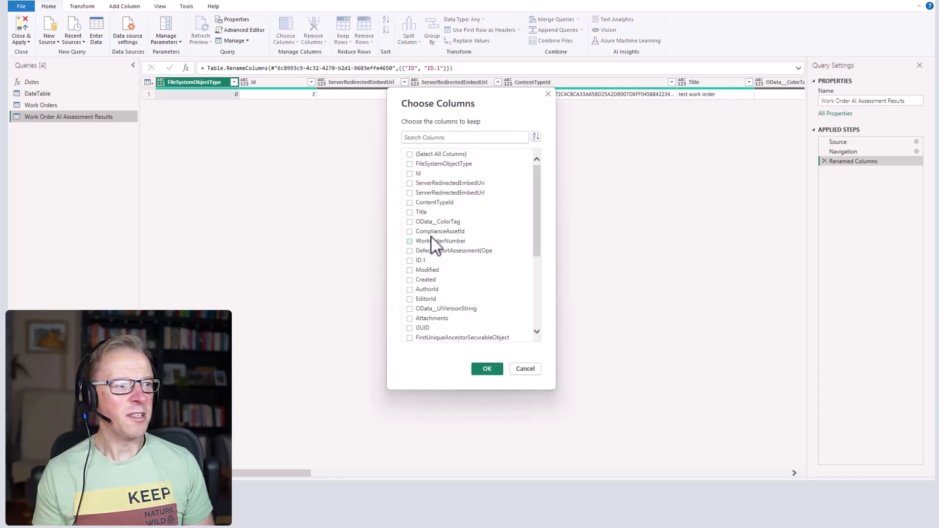
scroll(430, 269, down, 5)
scroll(409, 244, up, 5)
click(409, 242)
scroll(430, 225, down, 1)
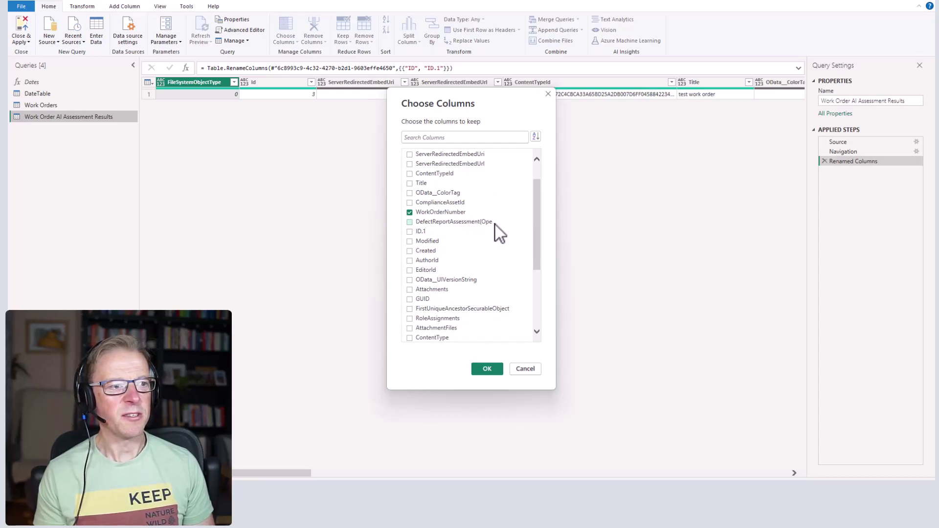
click(410, 223)
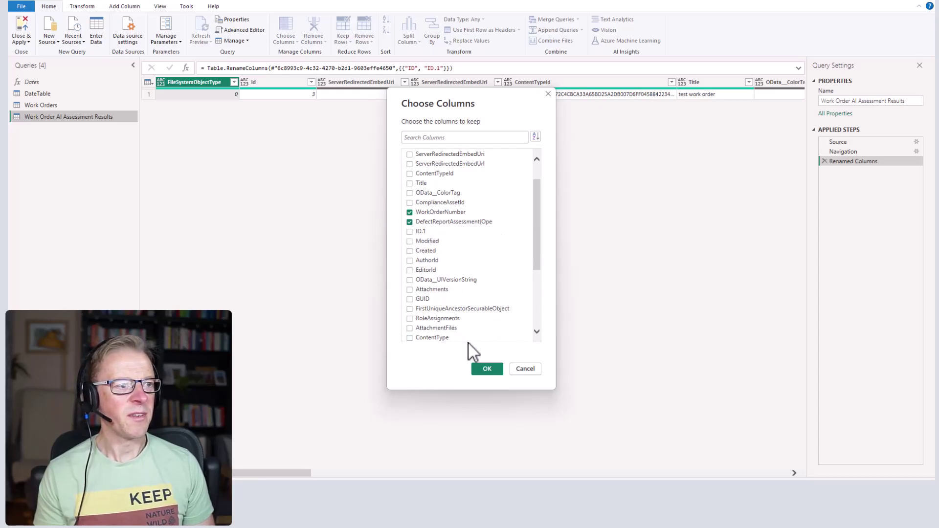
click(488, 369)
Add the Created column to the columns kept in the query
click(292, 43)
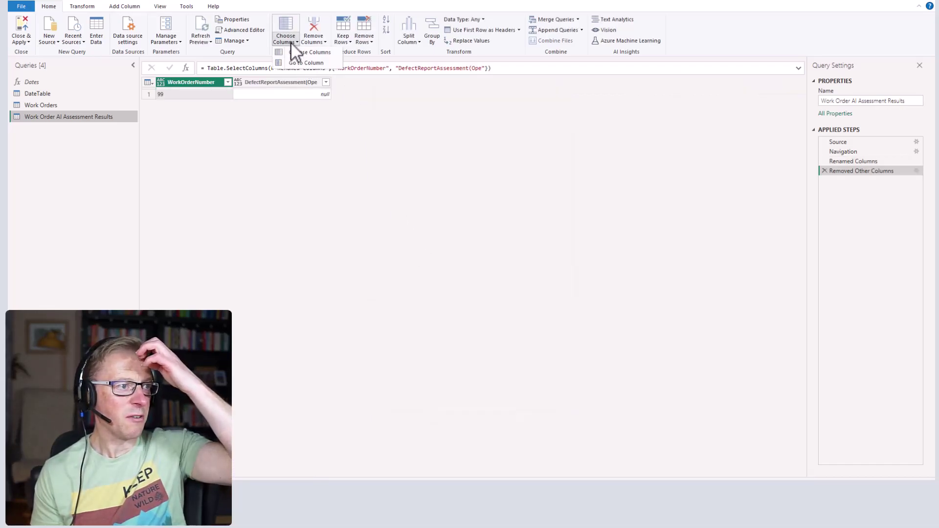
click(439, 192)
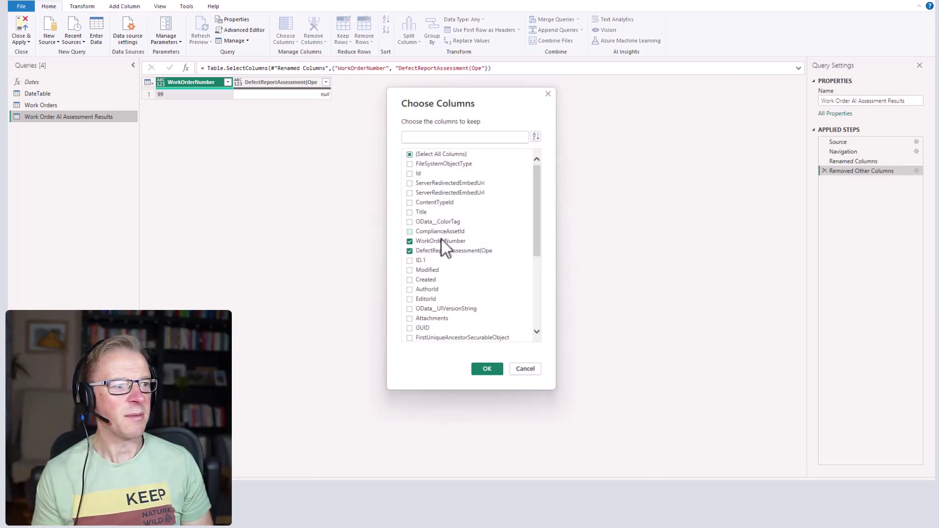
click(411, 280)
key(Return)
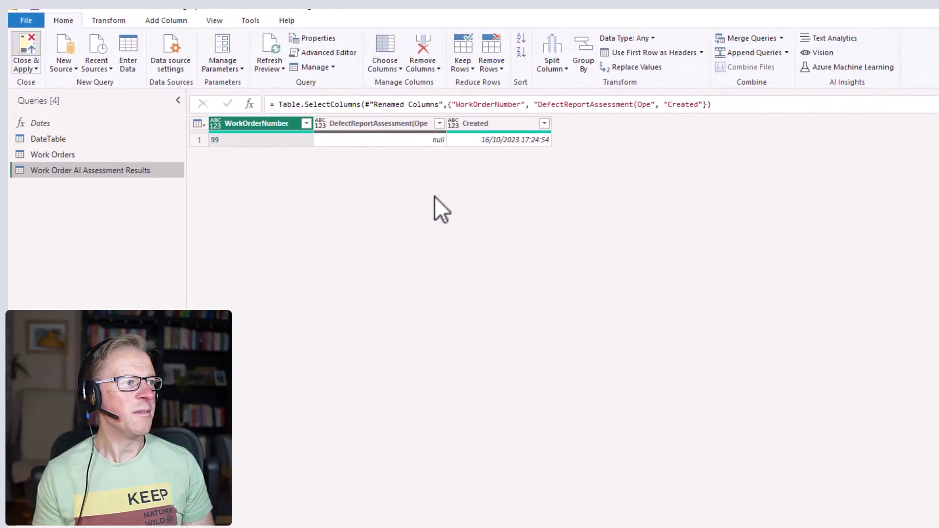
Detect the data types of the WorkOrderNumber, DefectReportAssessment(Ope and Created columns together
drag(258, 129, 353, 124)
click(479, 124)
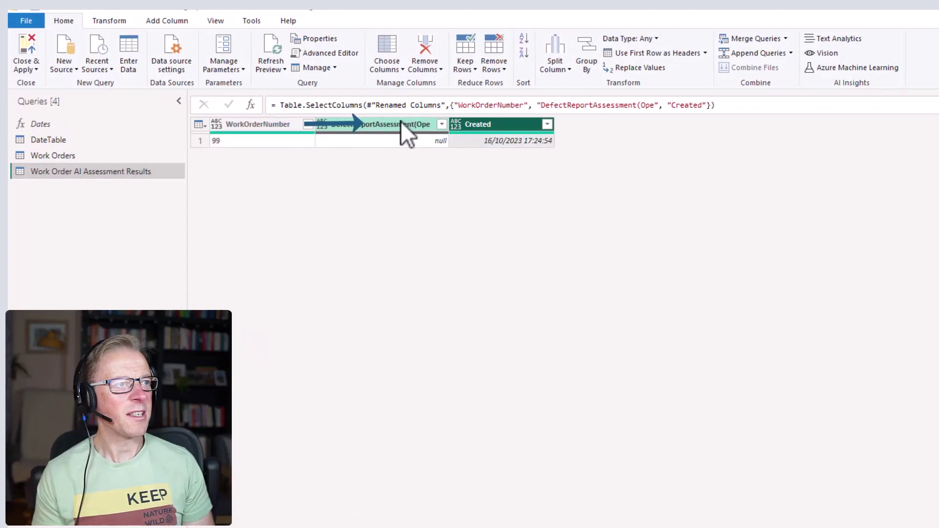
ctrl+click(404, 123)
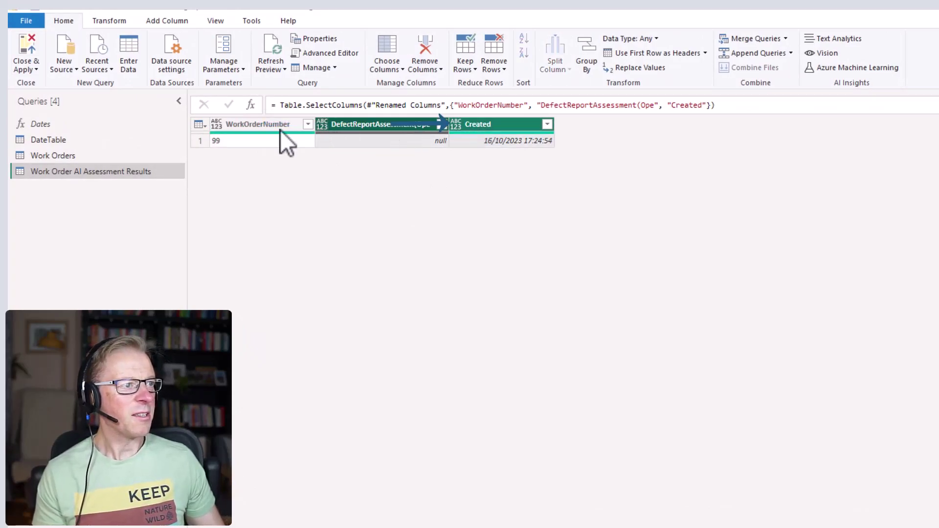
ctrl+click(268, 125)
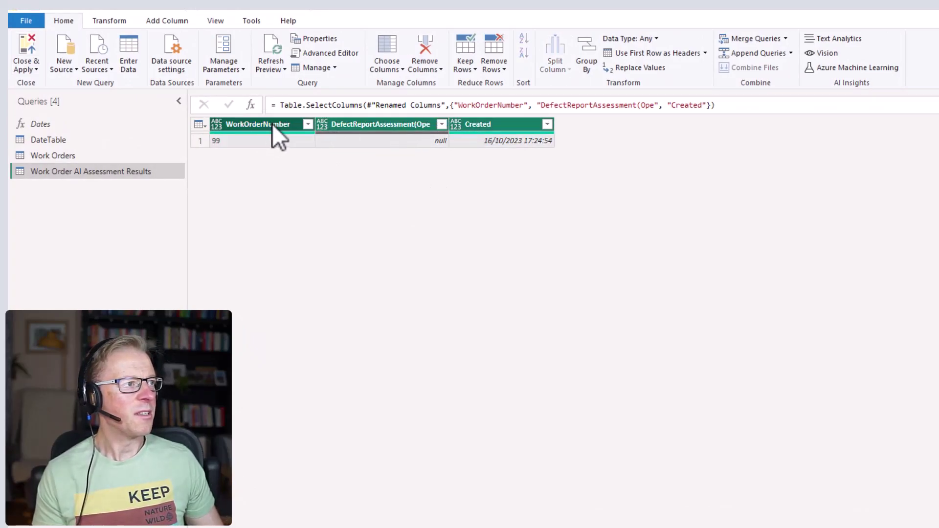
click(122, 23)
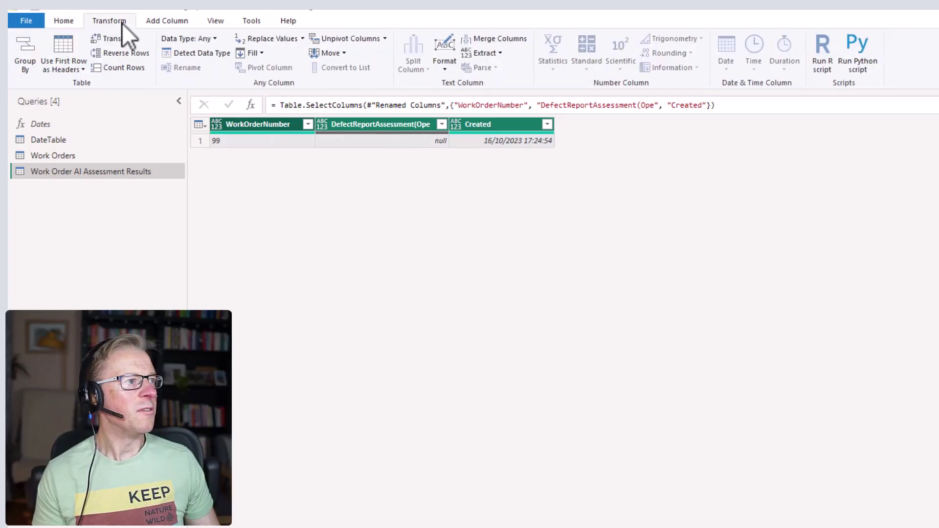
click(203, 58)
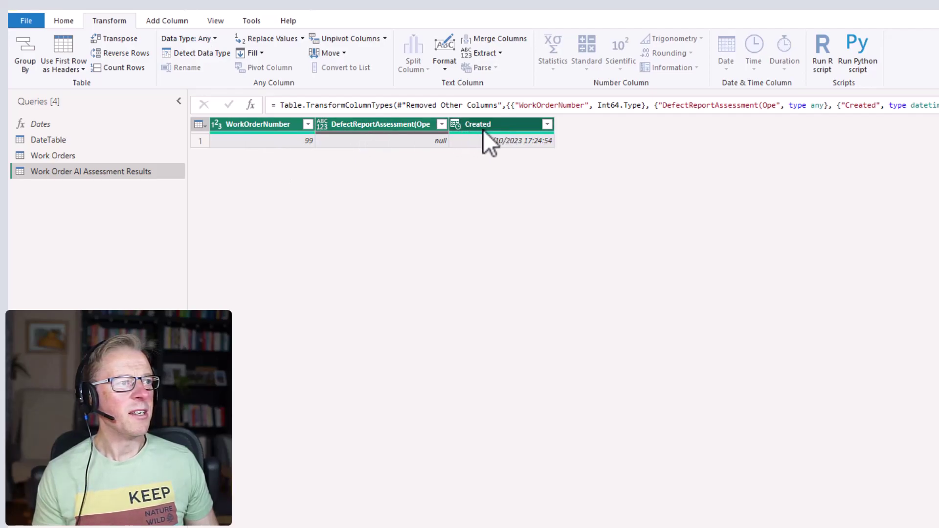
Set the data type of the DefectReportAssessment(Ope column to Text
click(391, 123)
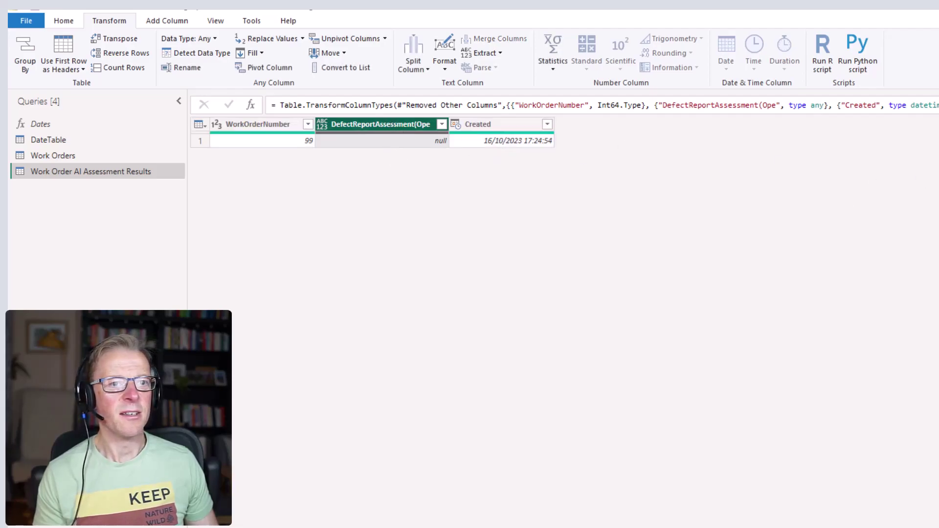
click(211, 39)
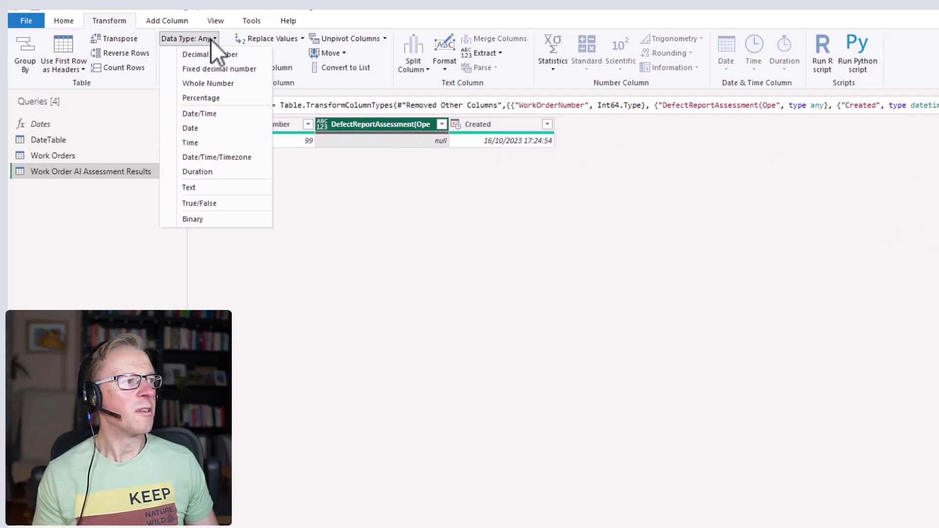
click(204, 187)
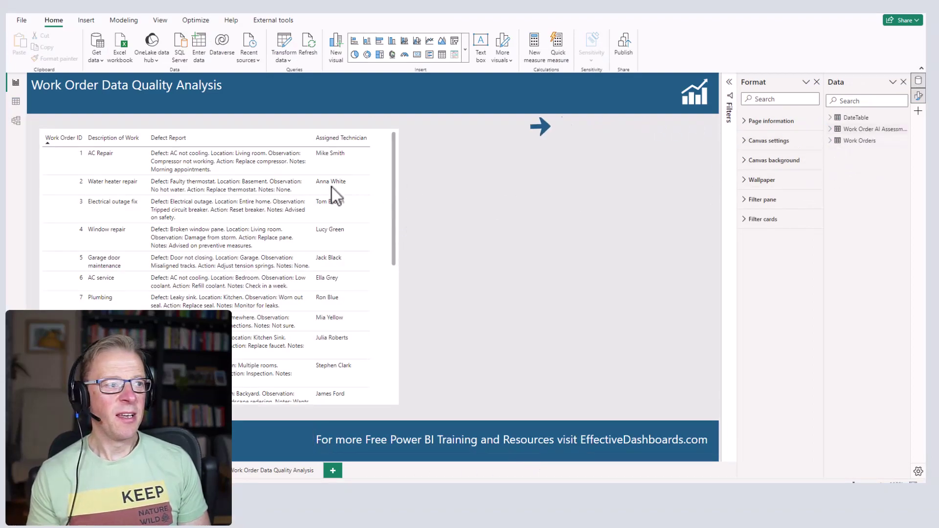
Arrange DateTable, Work Orders and Work Order AI Assessment Results side by side in the model diagram, with Work Orders in the middle
click(16, 121)
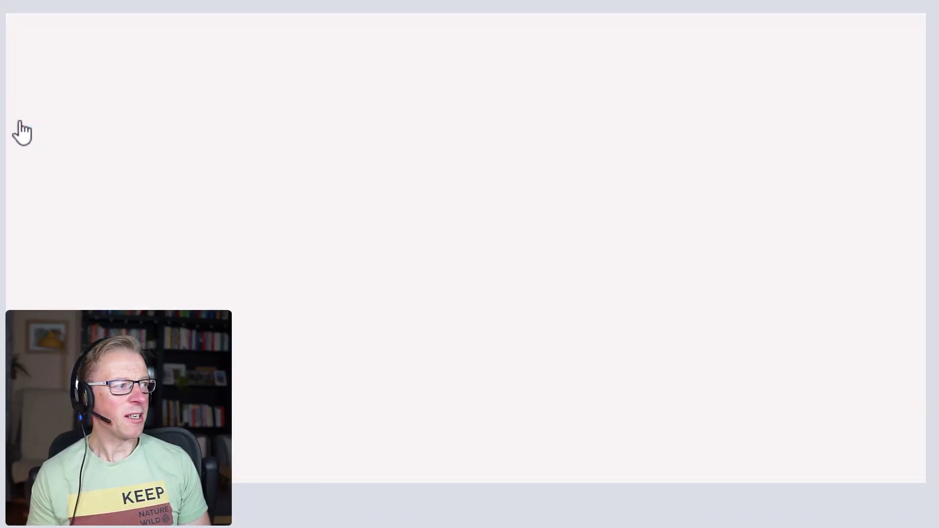
drag(425, 218, 446, 174)
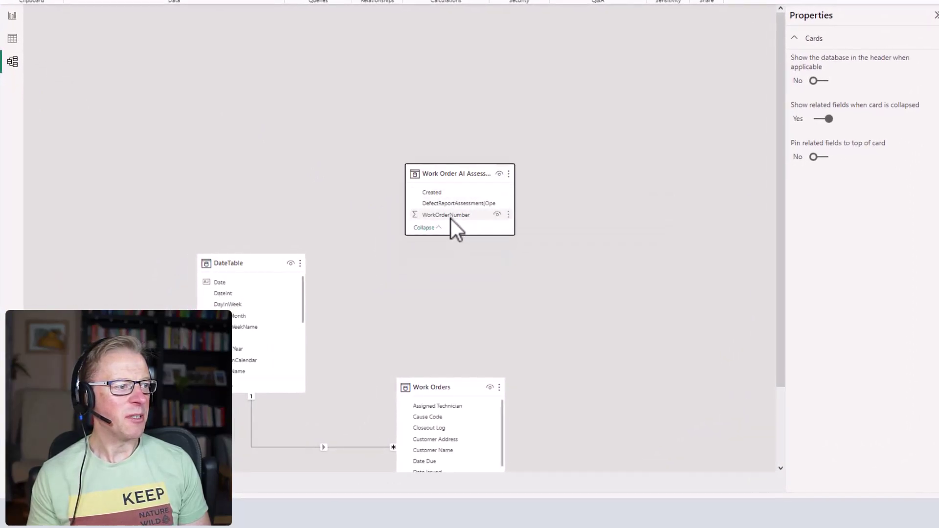
drag(252, 260, 176, 103)
drag(434, 387, 310, 97)
scroll(327, 174, down, 3)
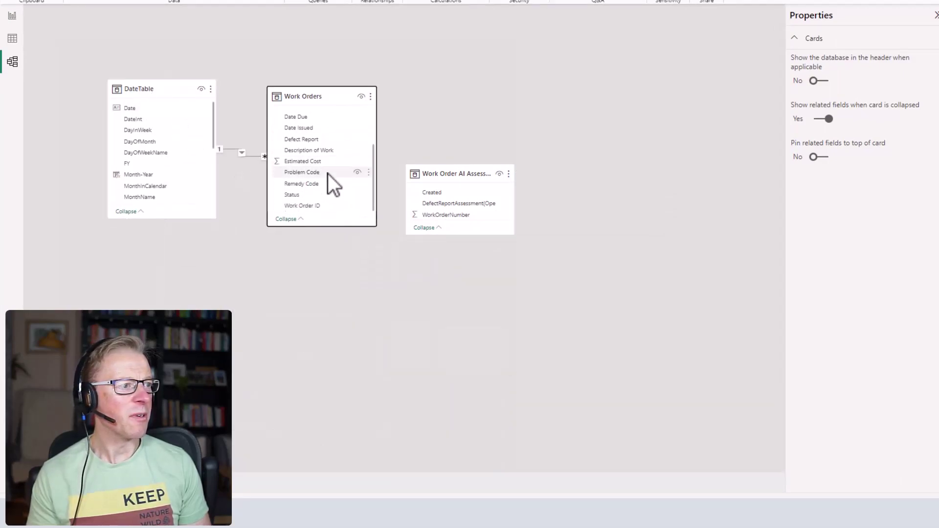
Relate Work Order ID in Work Orders to WorkOrderNumber in Work Order AI Assessment Results, and move the assessment table farther from Work Orders
drag(306, 208, 444, 218)
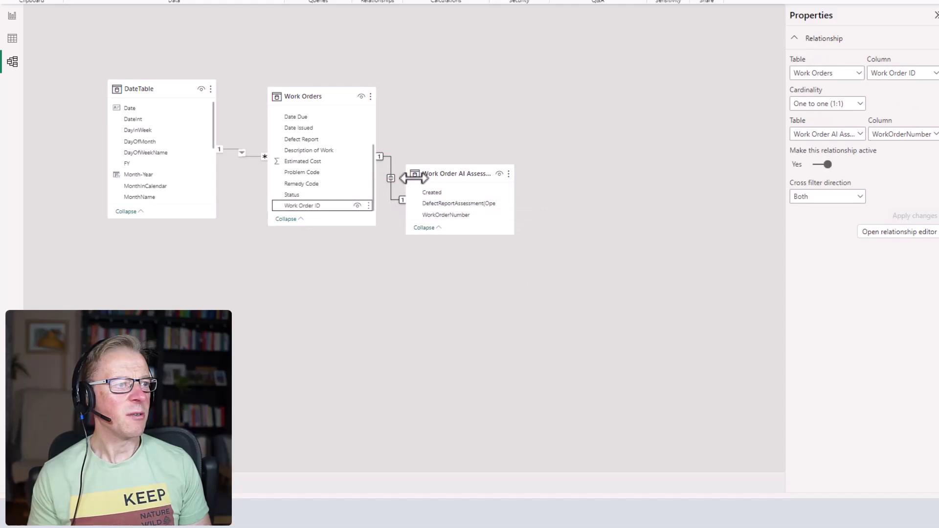
drag(434, 172, 540, 154)
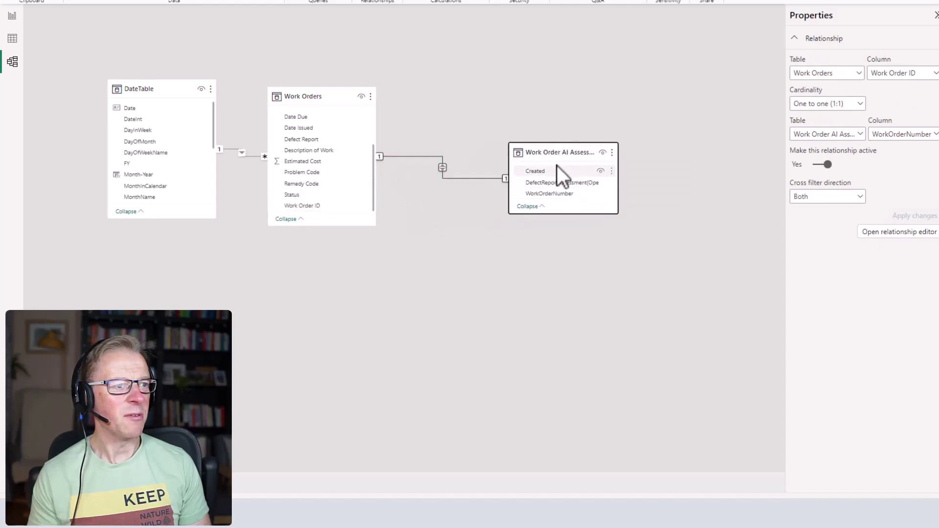
Set the relationship between Work Orders and Work Order AI Assessment Results to One to many (1:*) and change its cross filter direction
right_click(457, 178)
click(467, 197)
click(469, 301)
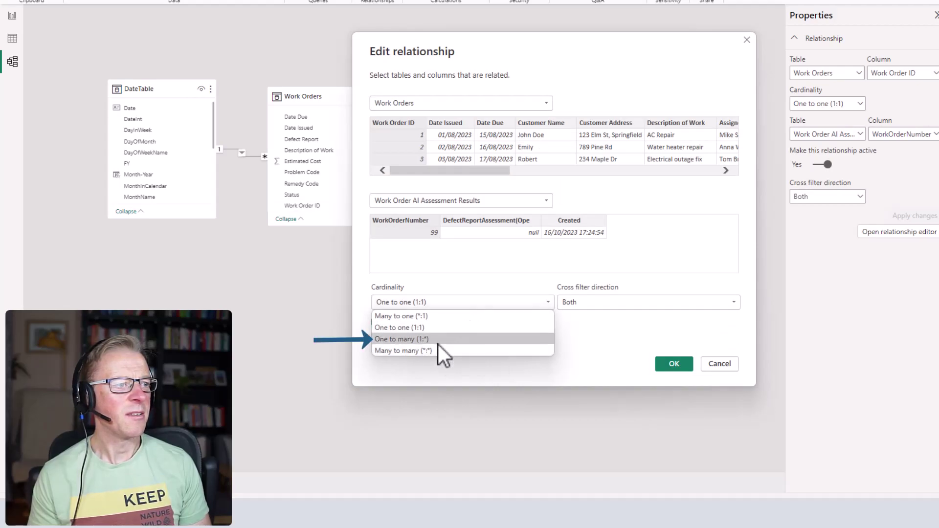
click(544, 305)
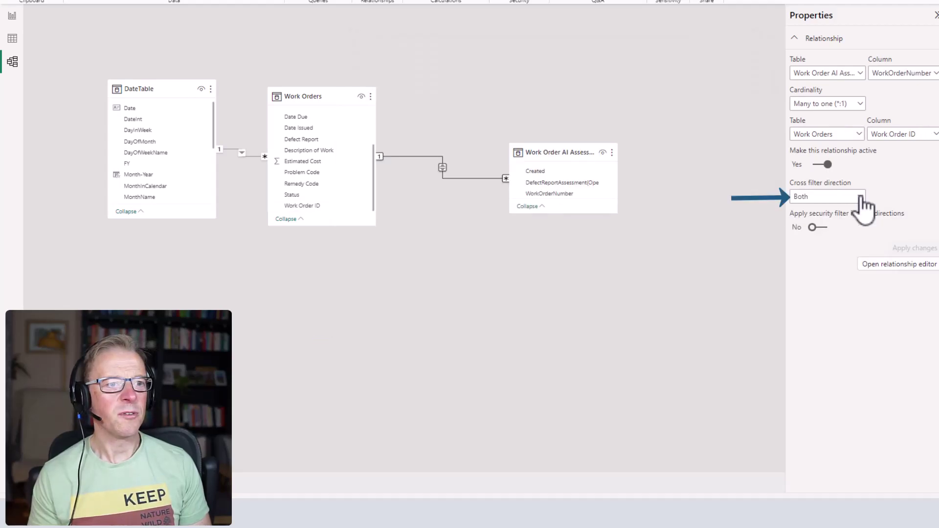
click(860, 197)
click(824, 213)
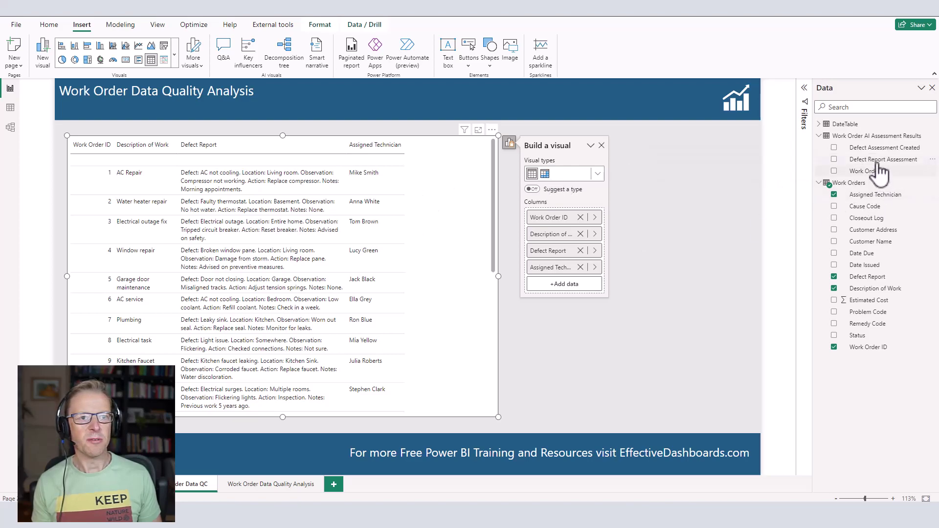
Add the Defect Report Assessment field as a column of the work order table visual
drag(881, 160, 424, 260)
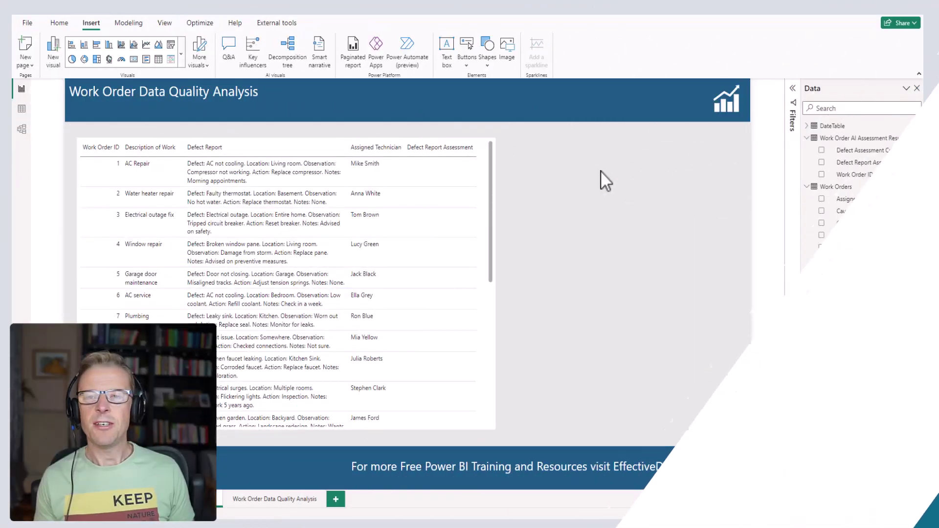
Insert a Power Automate visual on the report page and shrink it to a short box beside the work order table
click(408, 49)
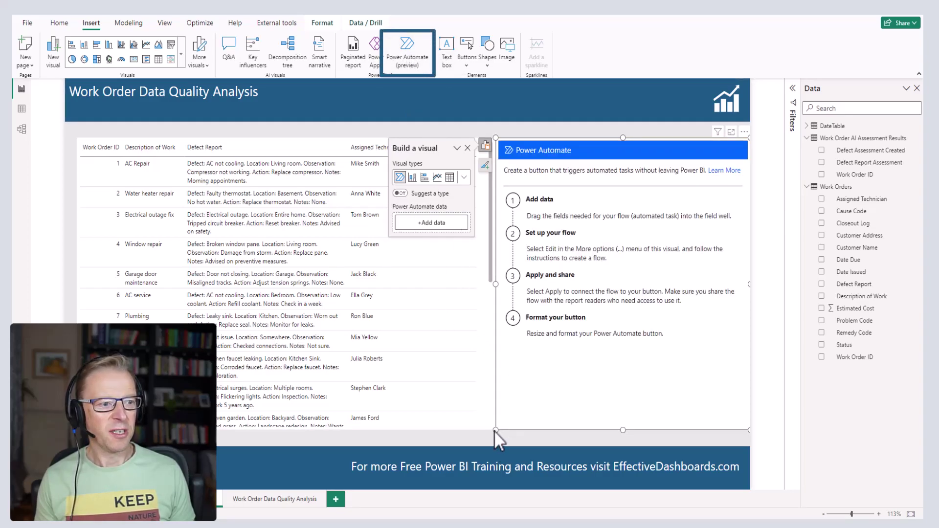
drag(495, 430, 508, 217)
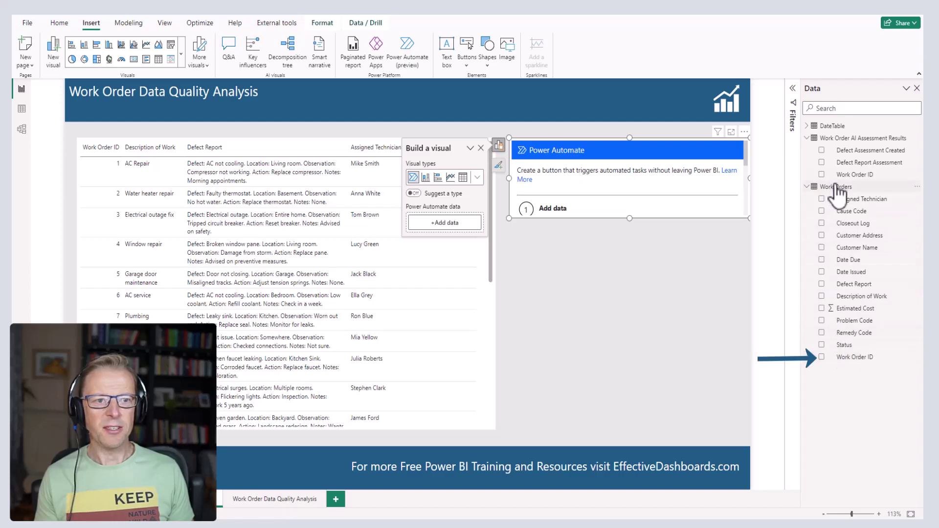
Add the Work Order ID and Defect Report fields from Work Orders to the Power Automate visual's data
drag(490, 215, 458, 234)
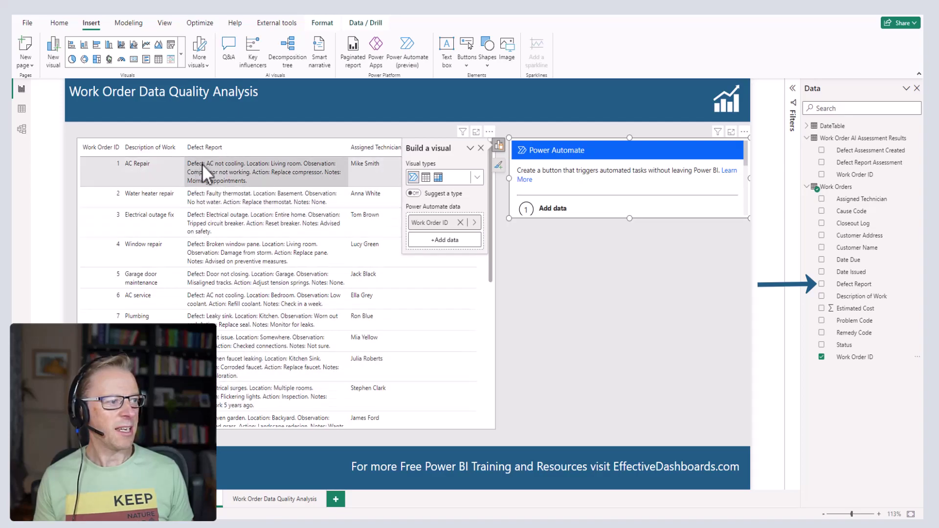
drag(854, 284, 451, 242)
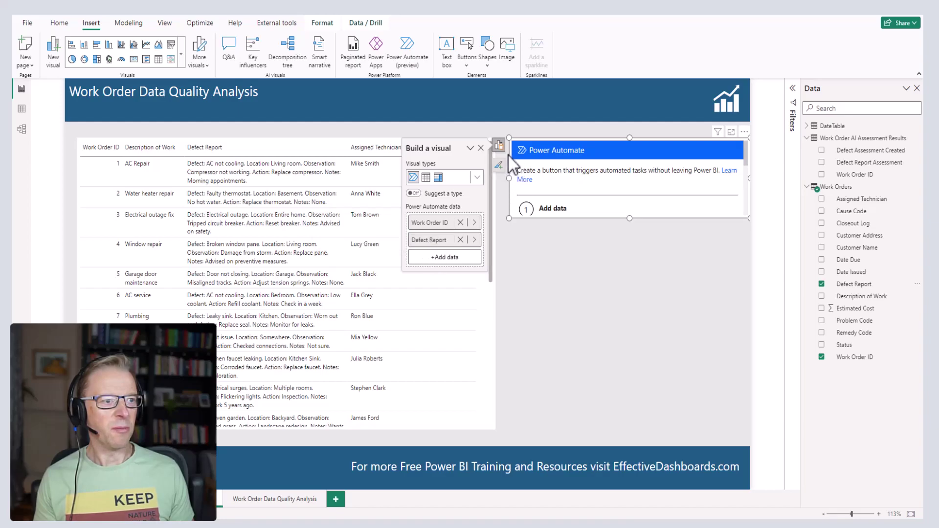
click(499, 146)
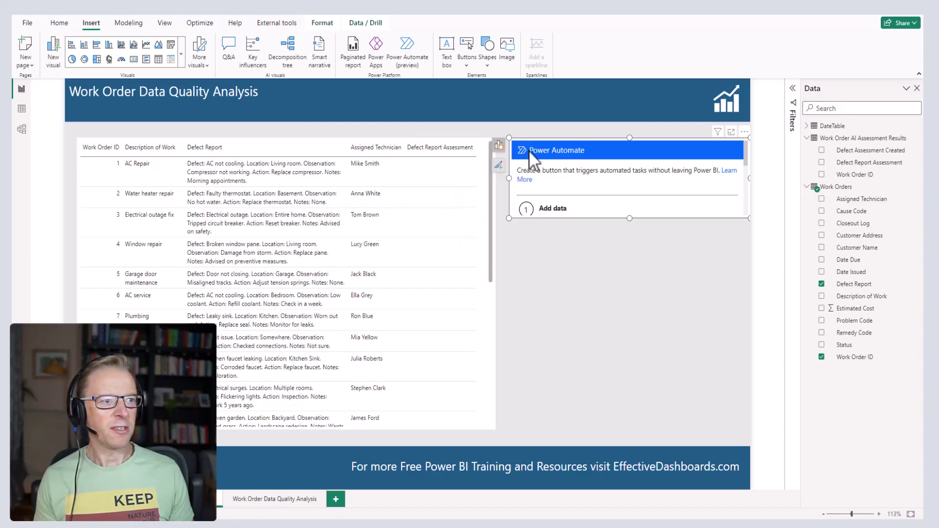
Open the Power Automate visual for editing and create a new instant cloud flow
click(745, 132)
click(780, 146)
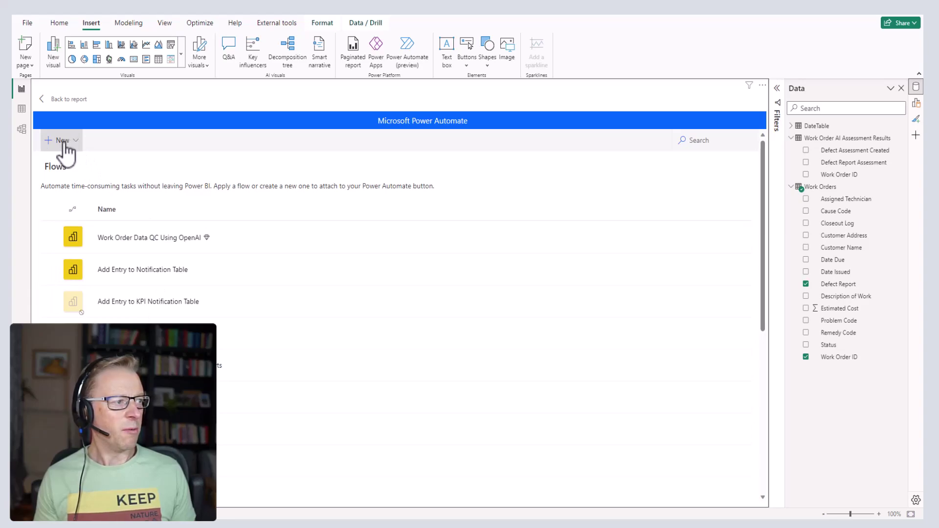
click(77, 146)
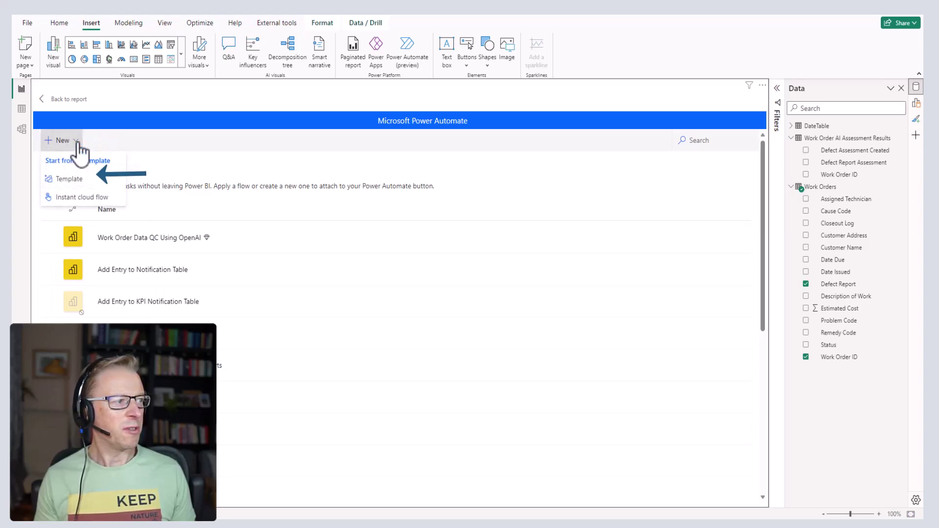
click(74, 199)
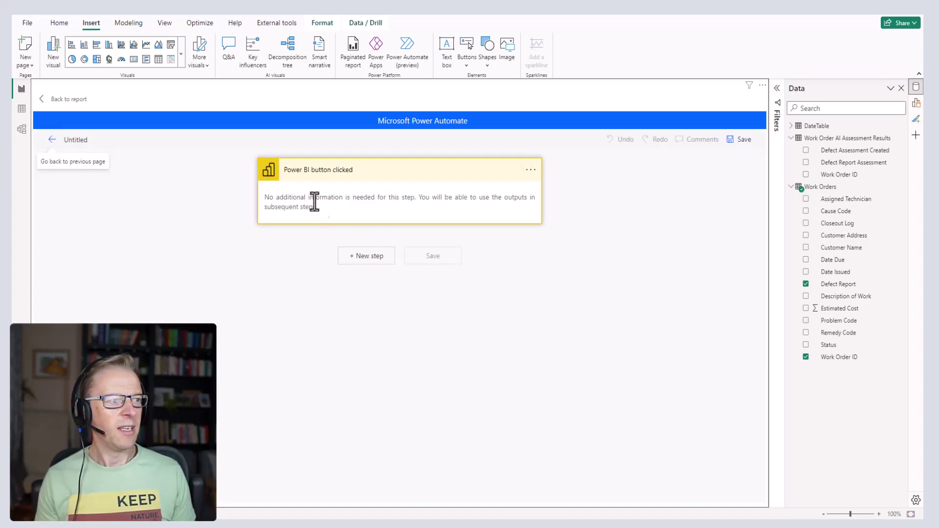
Add the premium HTTP action as a new step after the Power BI button clicked trigger
click(373, 258)
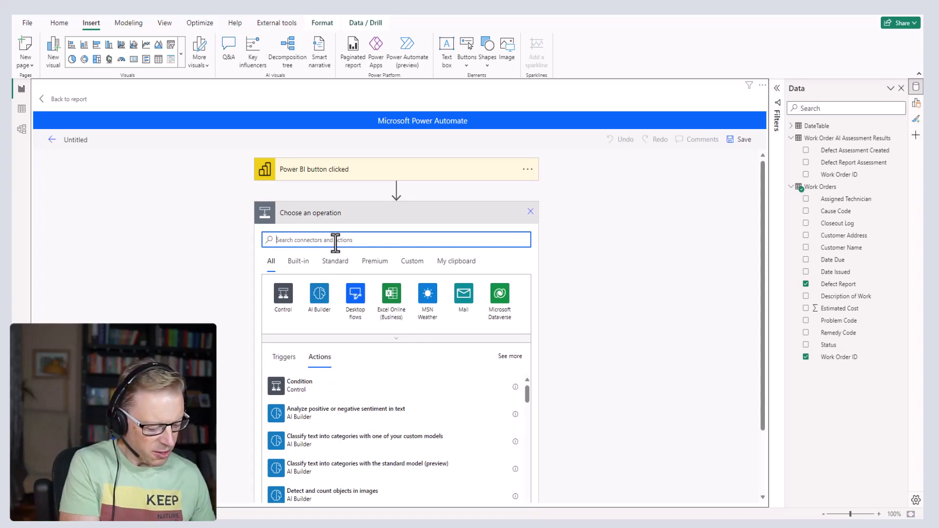
text(http)
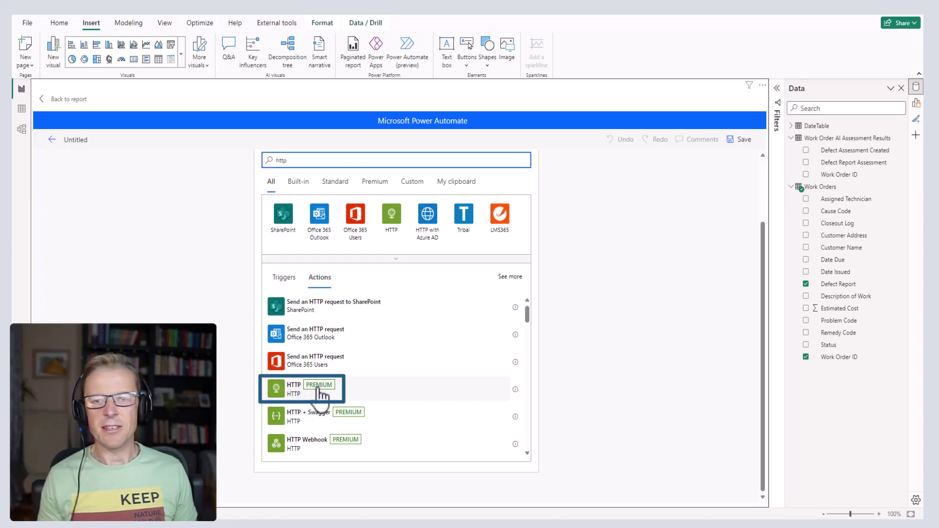
click(300, 399)
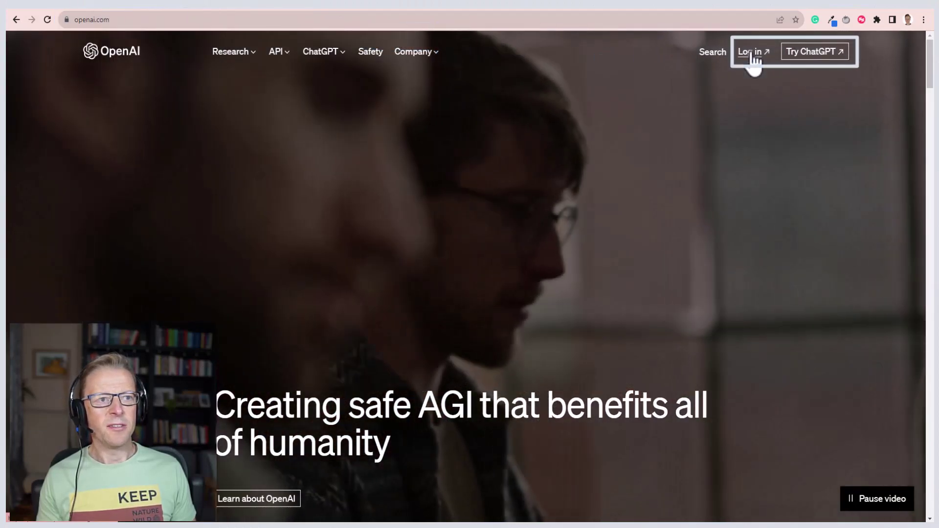
Log in on the OpenAI website in the browser and open the account's API keys page on the API platform
click(752, 52)
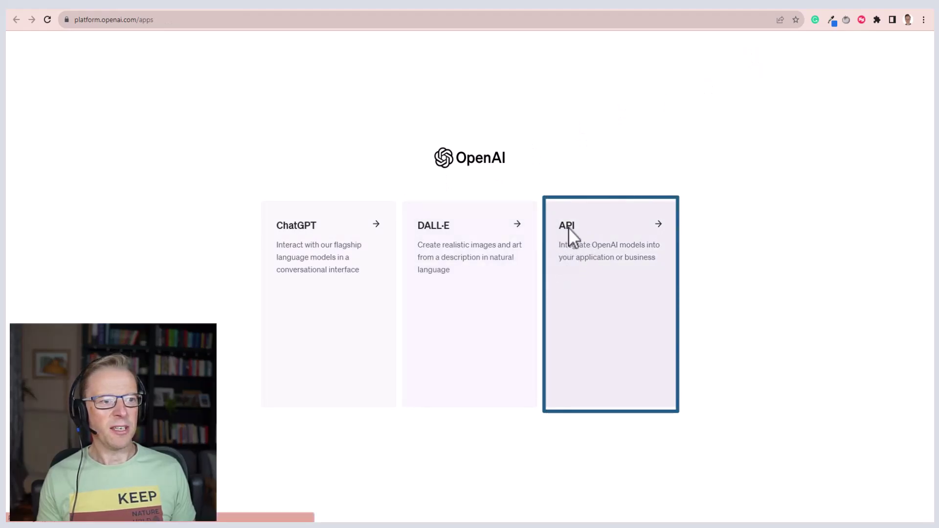
click(568, 234)
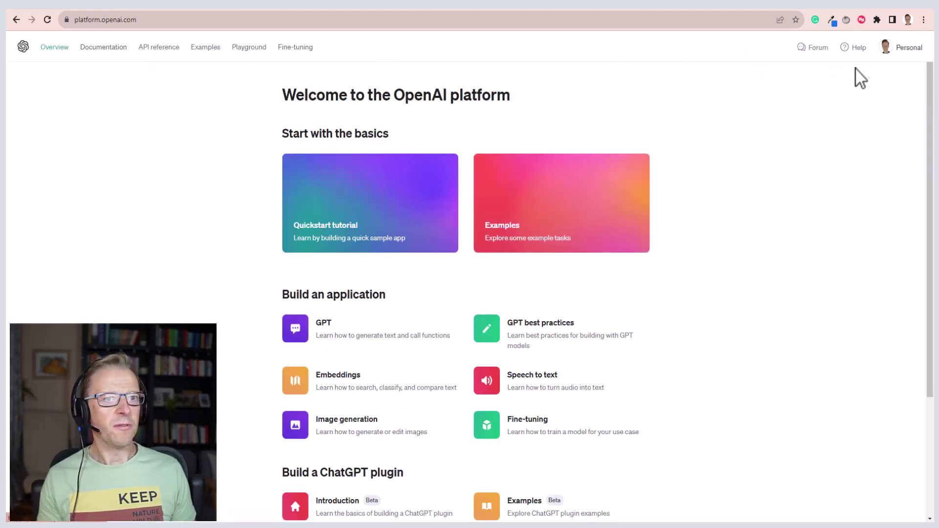
click(904, 51)
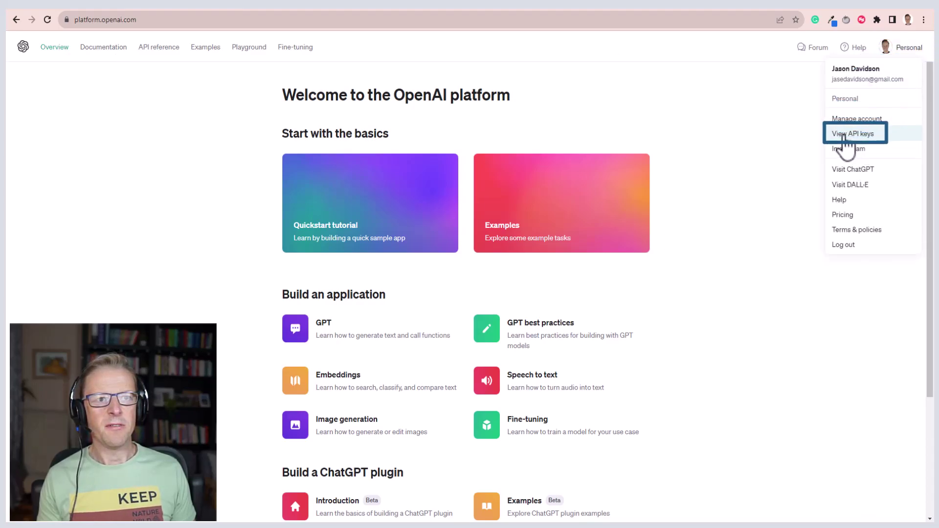
click(846, 142)
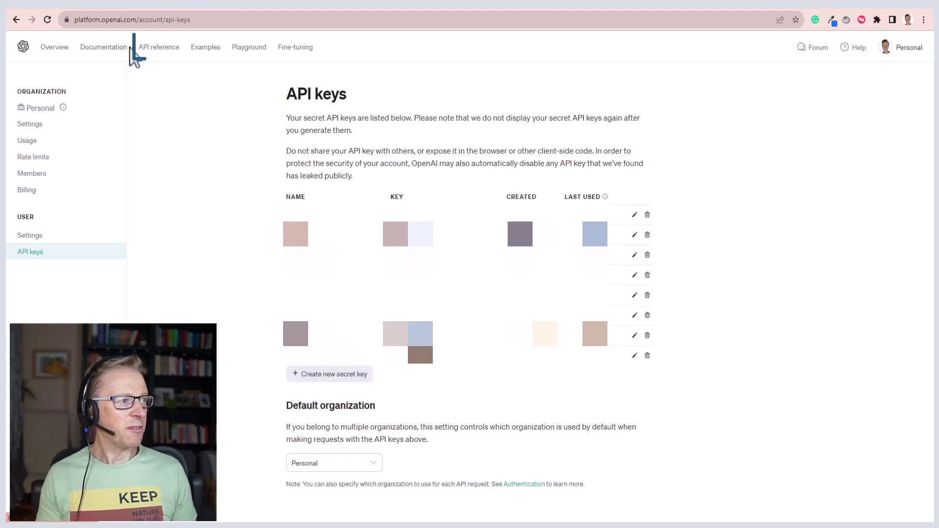
click(155, 50)
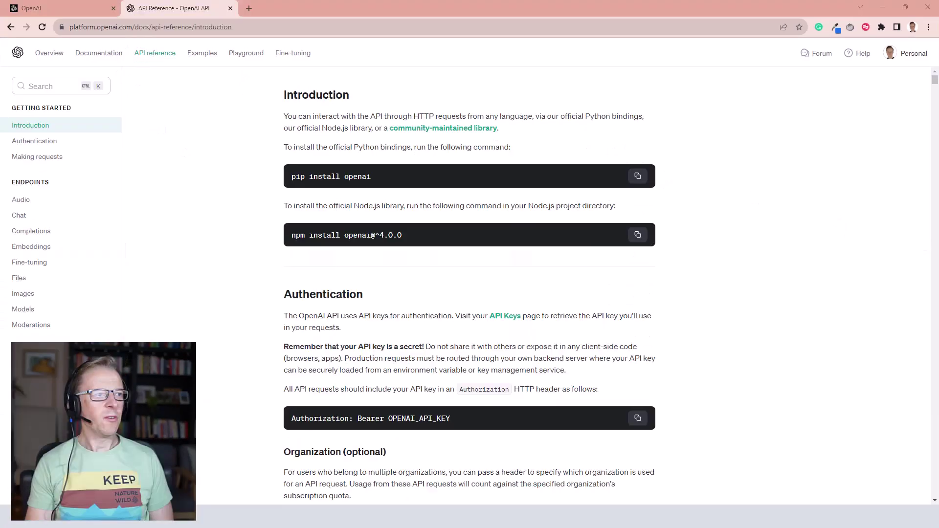
click(29, 160)
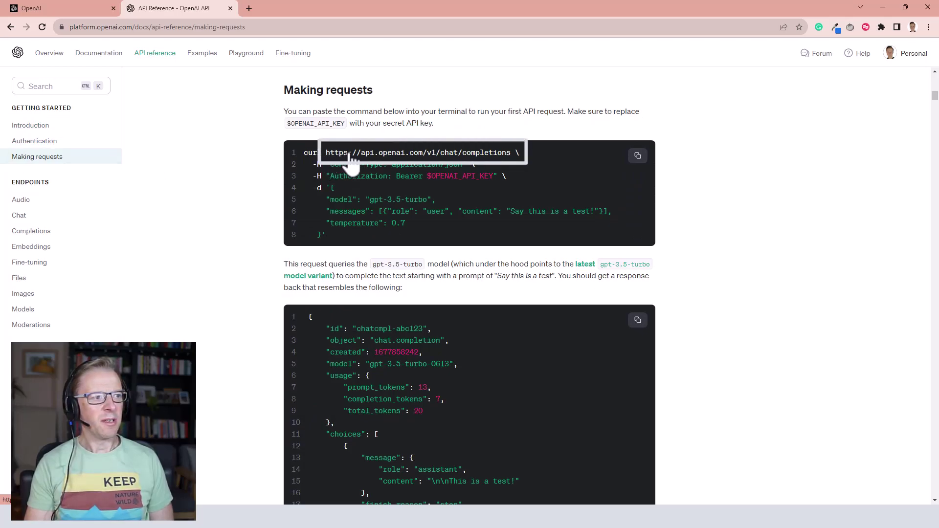
drag(325, 201, 511, 201)
key(ctrl+c)
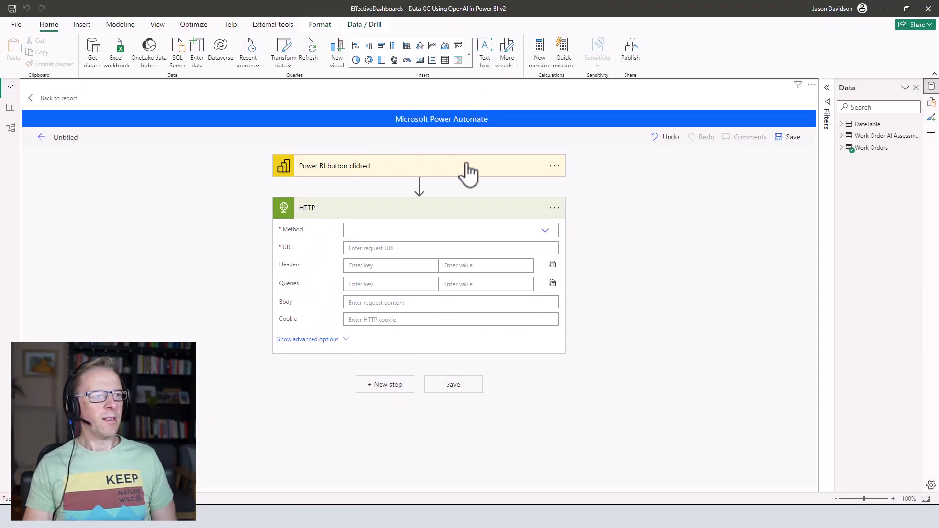
click(548, 232)
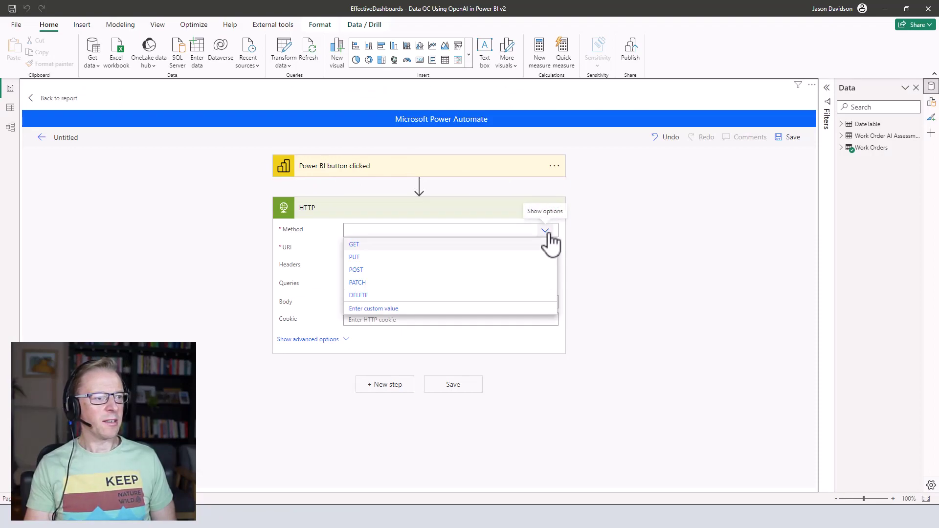
click(365, 271)
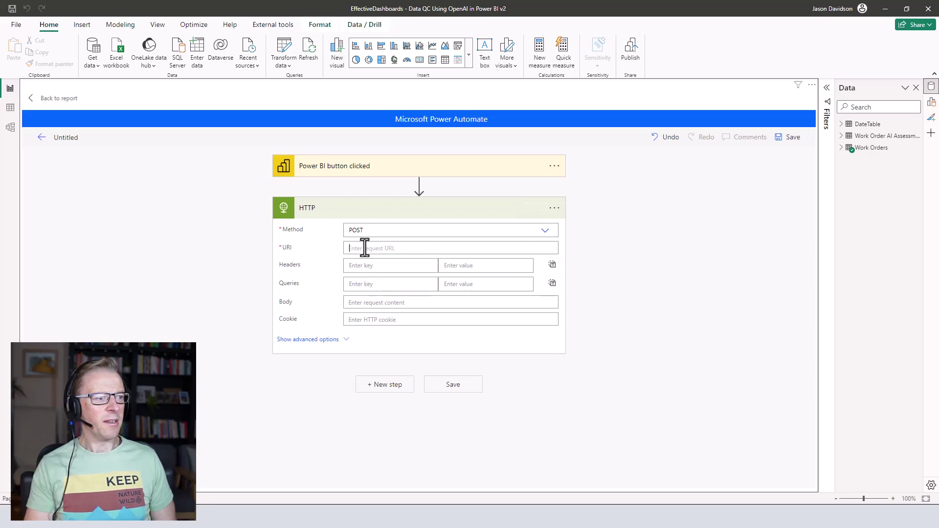
click(375, 248)
key(ctrl+v)
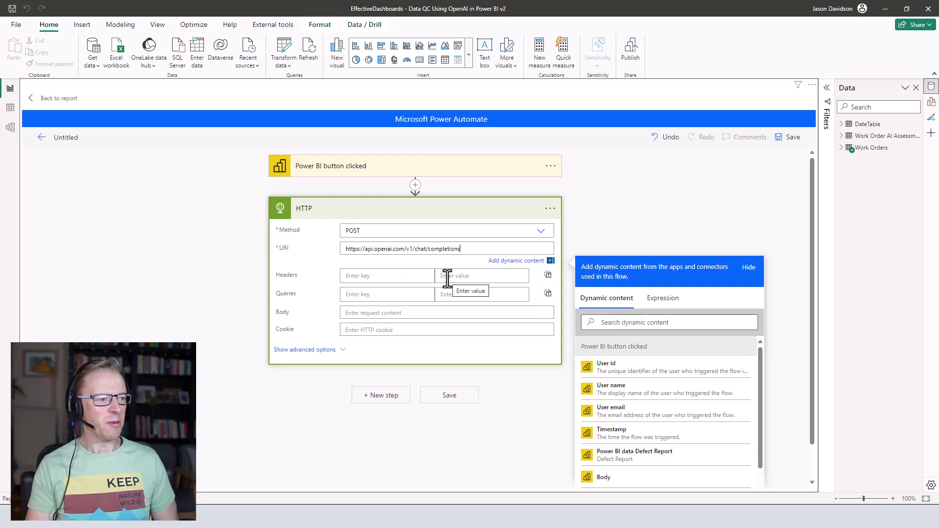
Copy Content-Type from the OpenAI sample request into the first header key of the HTTP action
key(alt+Tab)
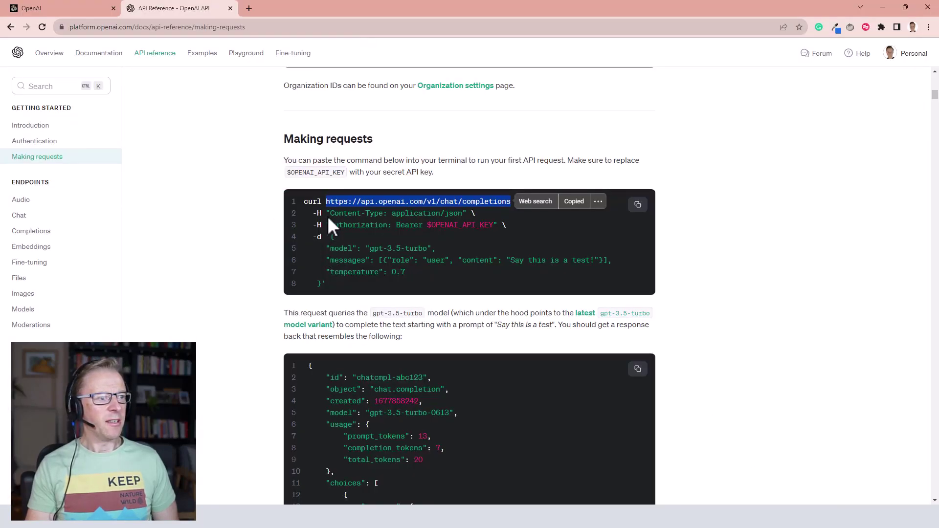
drag(328, 216, 330, 216)
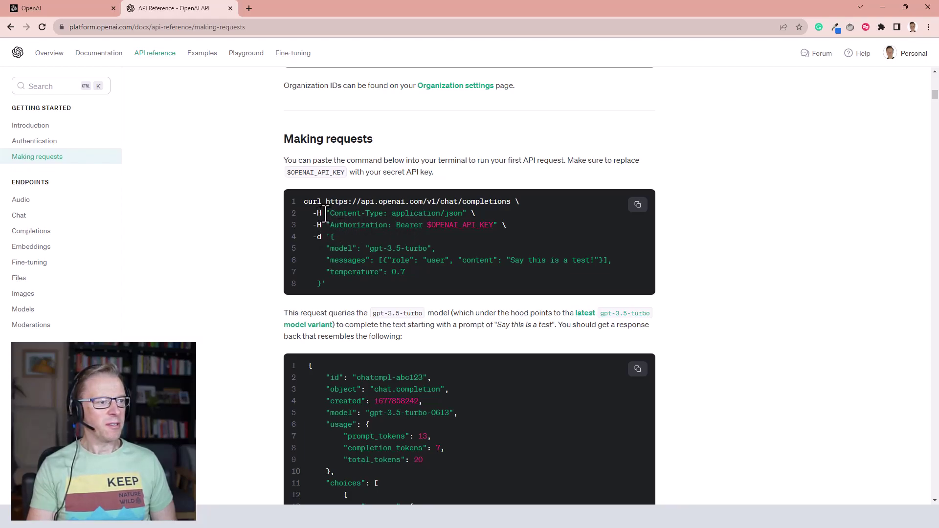
drag(329, 215, 382, 215)
key(ctrl+c)
key(alt+Tab)
key(ctrl+v)
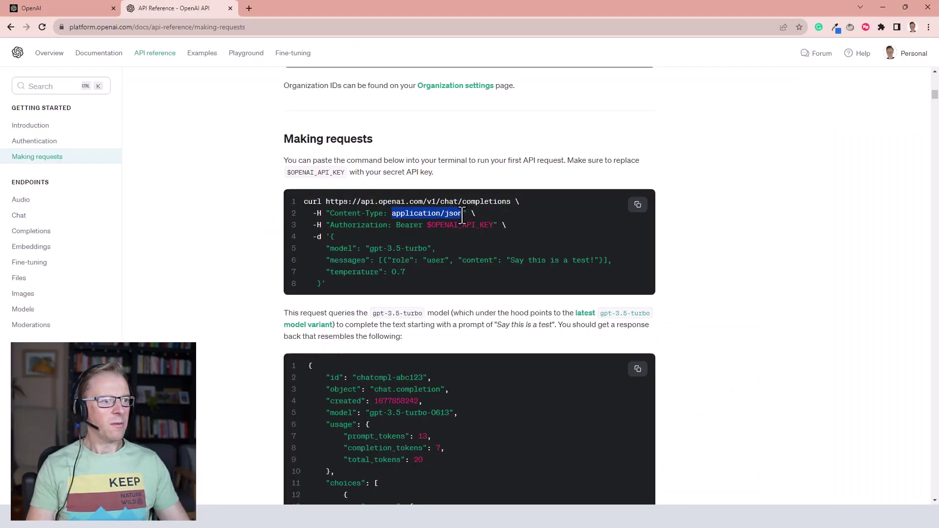
Copy application/json from the sample request into the value of the Content-Type header
drag(462, 215, 463, 216)
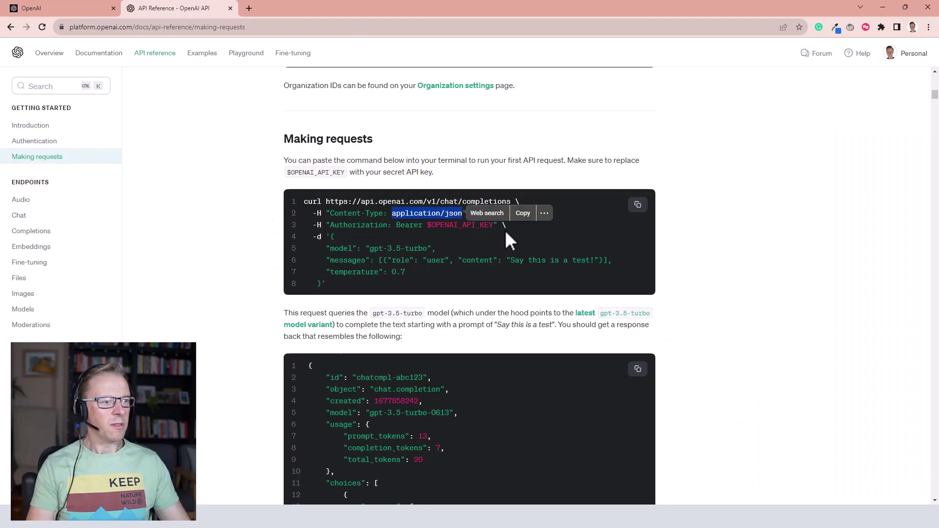
key(ctrl+c)
key(alt+Tab)
click(457, 265)
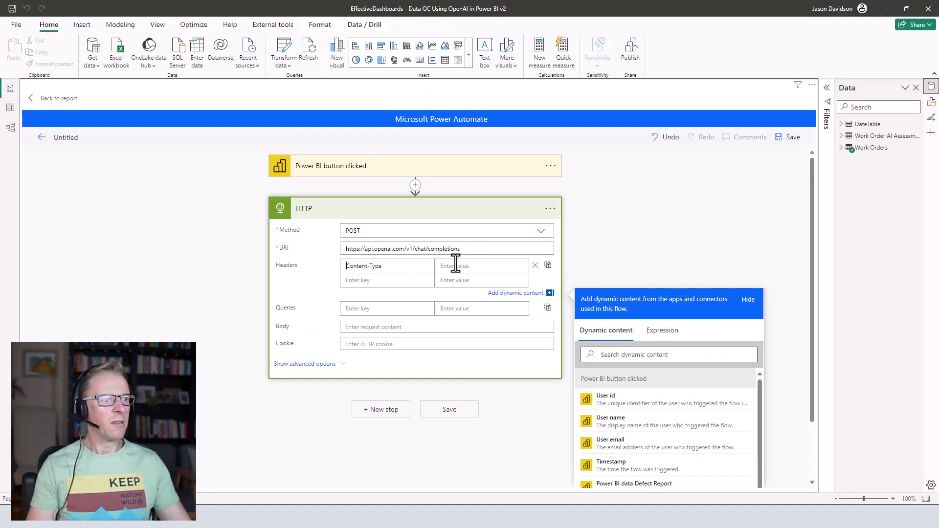
key(ctrl+v)
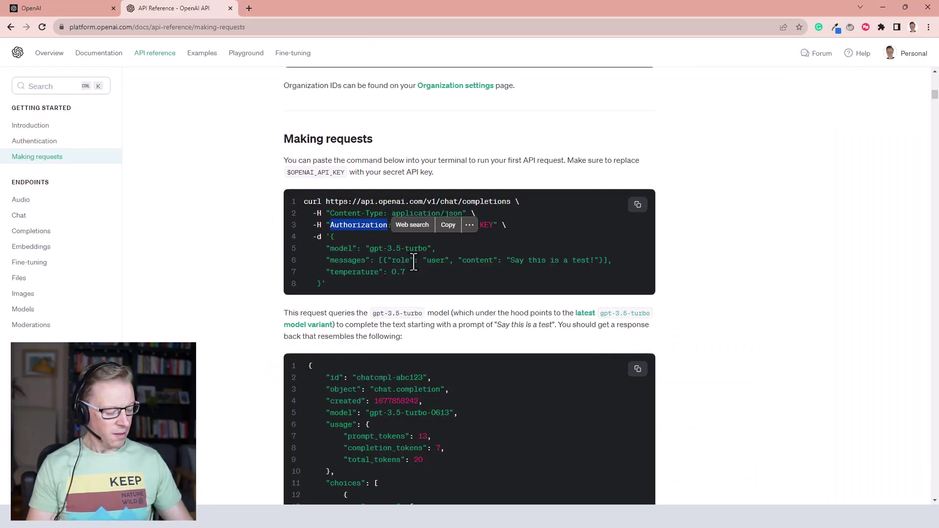
Enter Authorization, taken from the sample request, as the second header key of the HTTP action
key(alt+Tab)
click(363, 280)
key(ctrl+v)
Copy Bearer from the OpenAI sample request into the value of the HTTP action's Authorization header
click(462, 281)
key(alt+Tab)
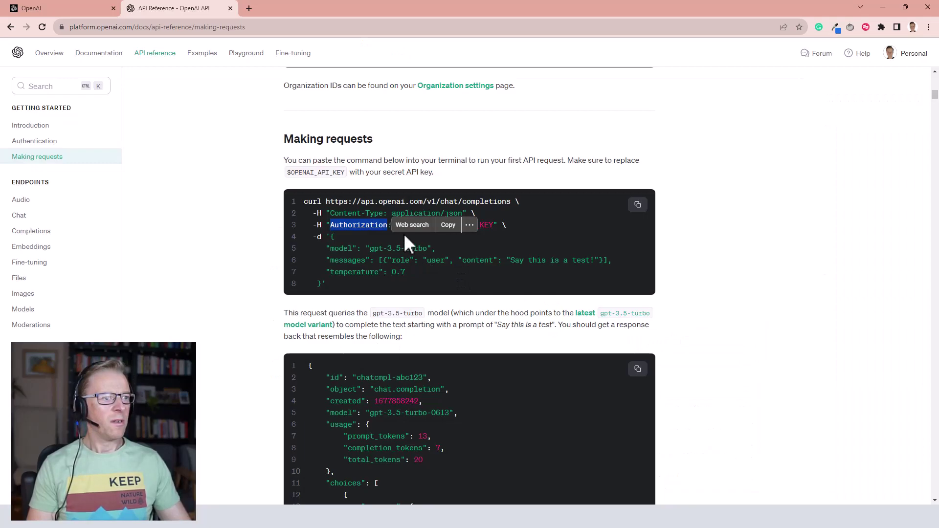
click(406, 239)
drag(396, 227, 421, 229)
key(alt+Tab)
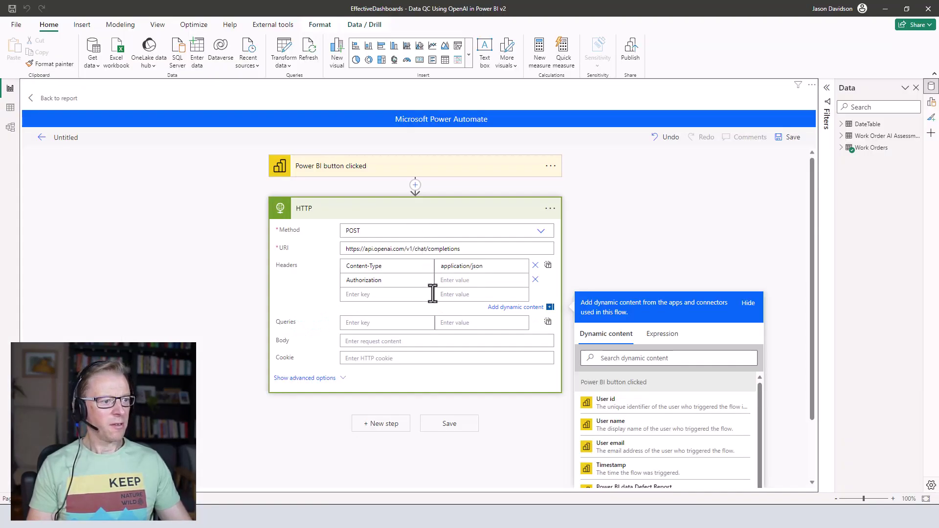
key(ctrl+v)
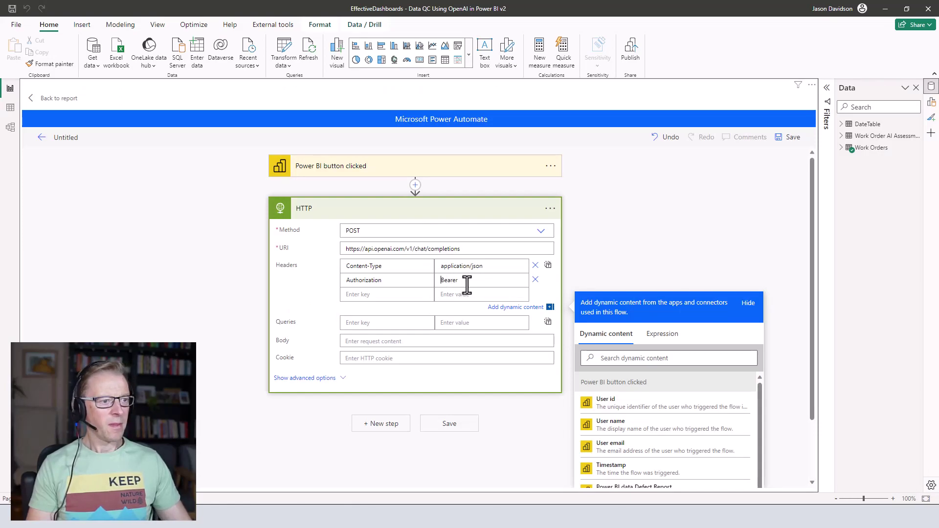
Add the OpenAI API key after Bearer in the Authorization header's value and save the flow
key(alt+Tab)
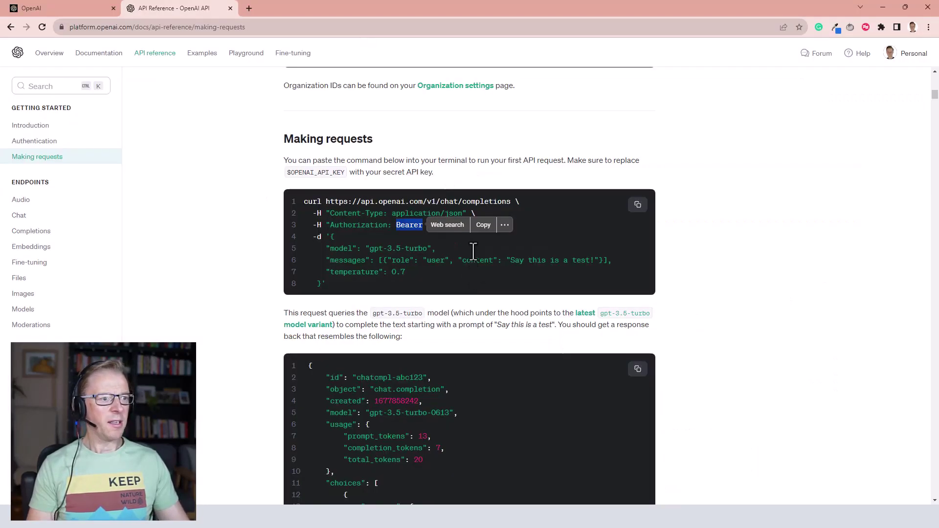
click(446, 242)
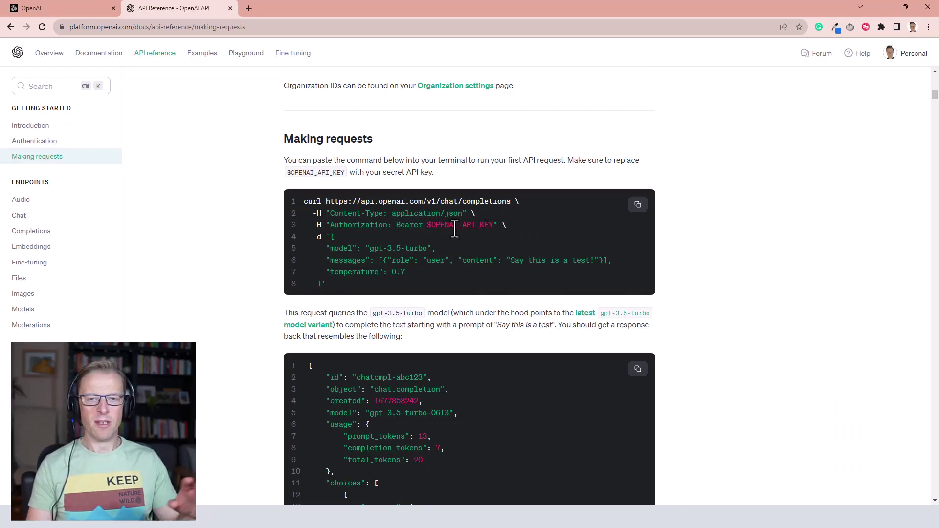
key(alt+Tab)
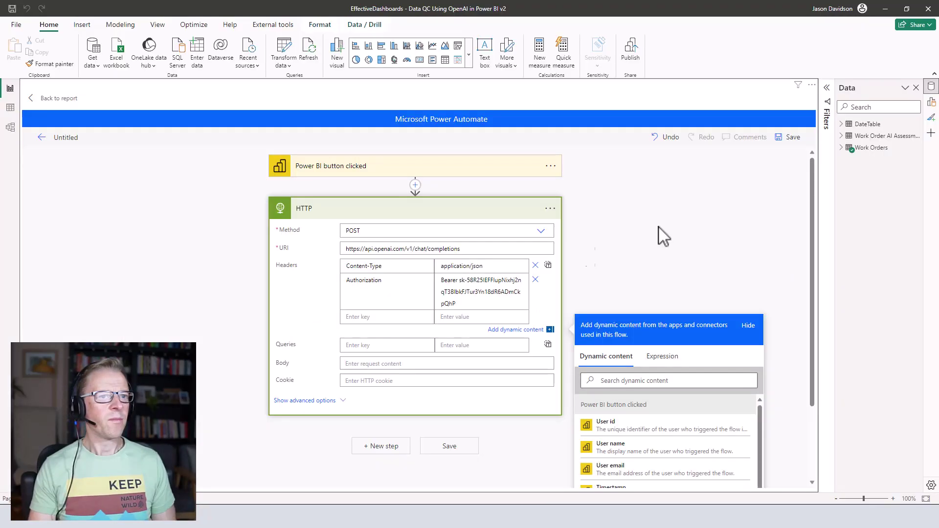
click(792, 139)
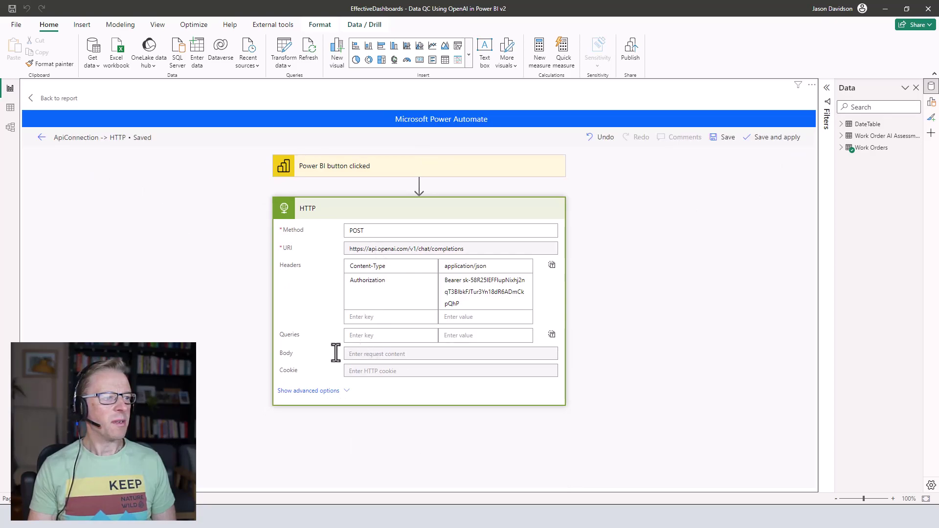
Fill the HTTP action's body with the sample request JSON: model gpt-3.5-turbo, user message "Say this is a test!" and temperature 0.7
click(389, 354)
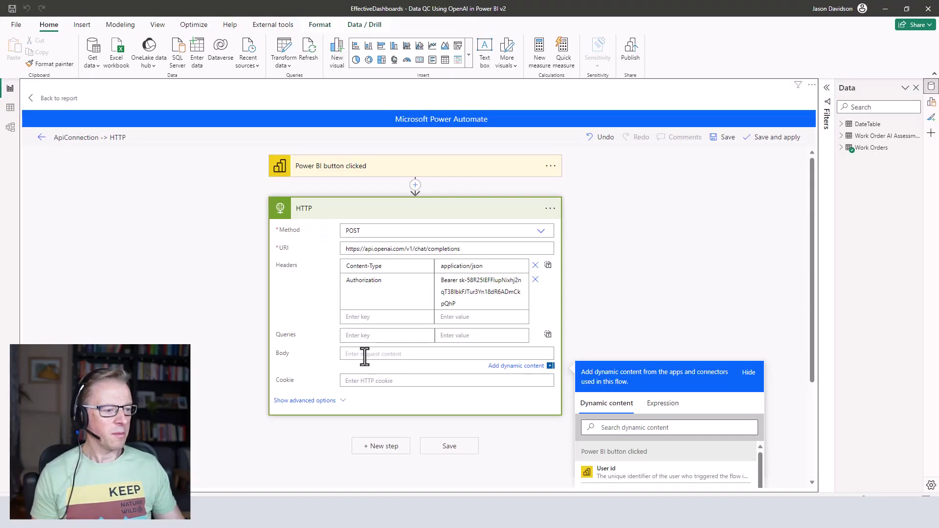
click(365, 355)
key(ctrl+v)
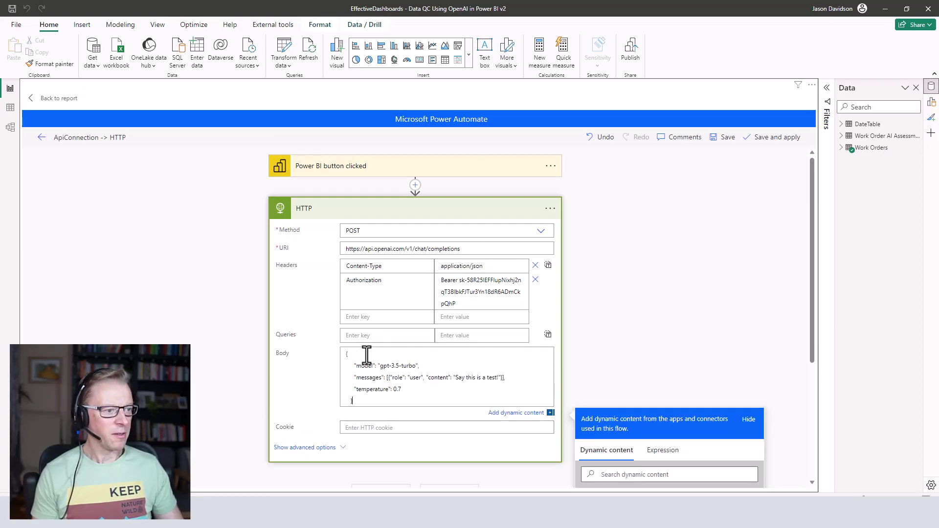
key(ctrl+a)
click(348, 357)
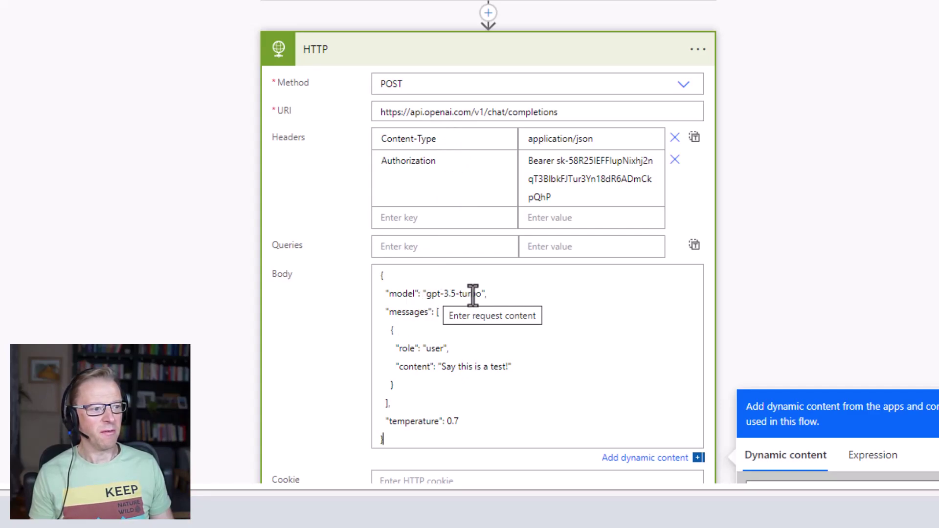
drag(426, 295, 477, 294)
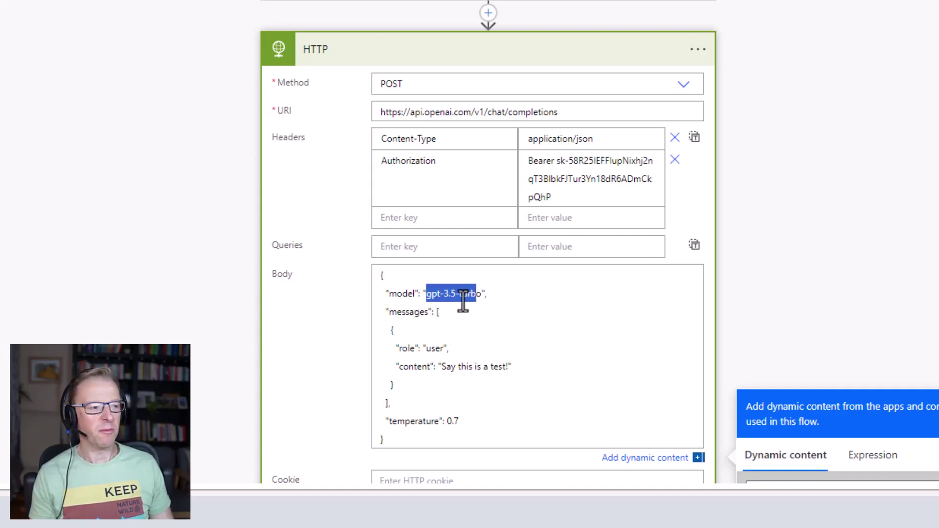
click(460, 297)
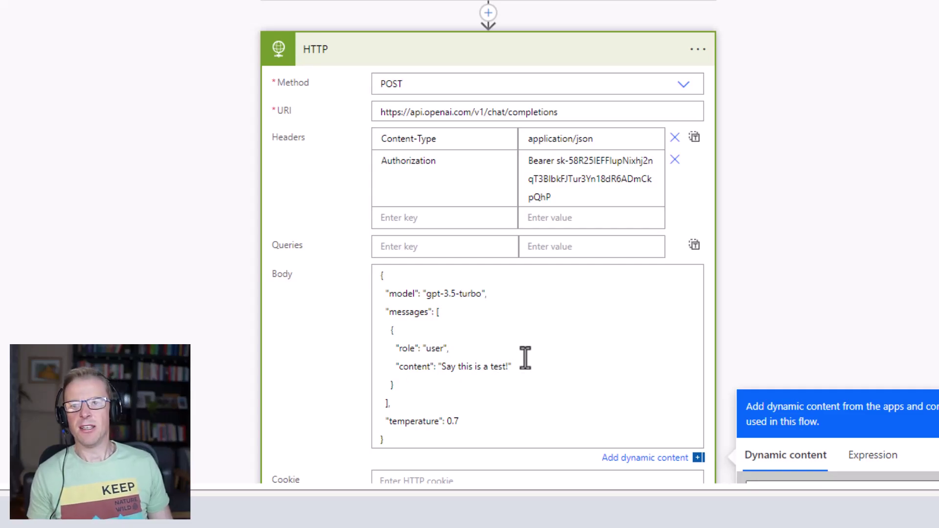
click(442, 367)
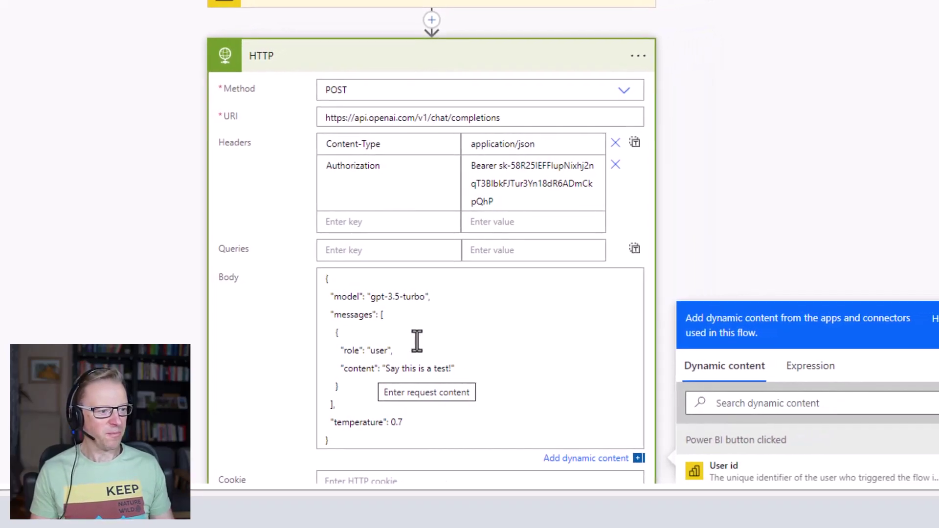
Add a Parse JSON action after the HTTP action and use the HTTP Body as its content
scroll(452, 348, down, 5)
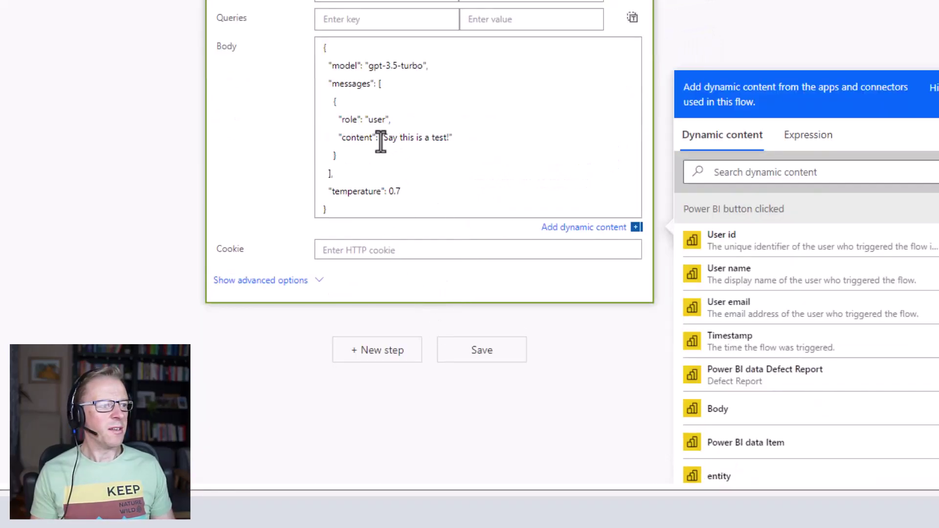
click(389, 360)
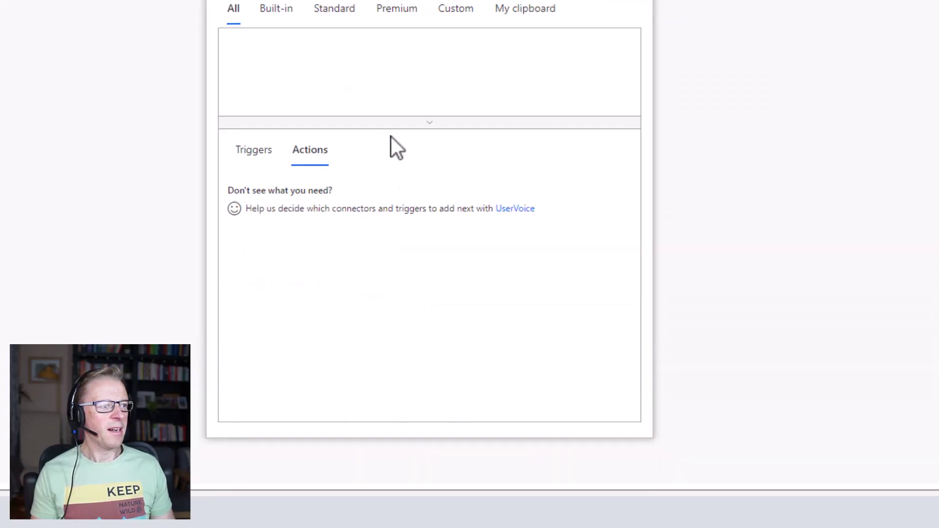
scroll(872, 225, up, 3)
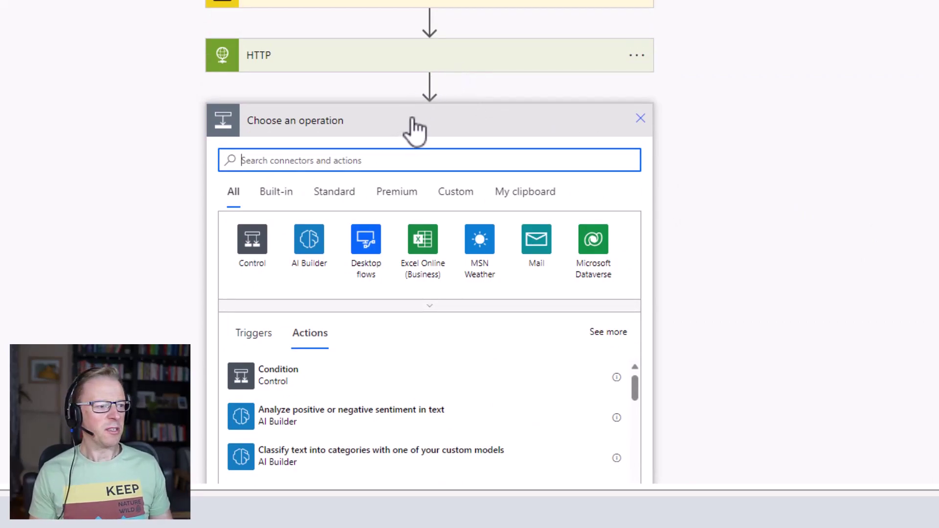
text(par)
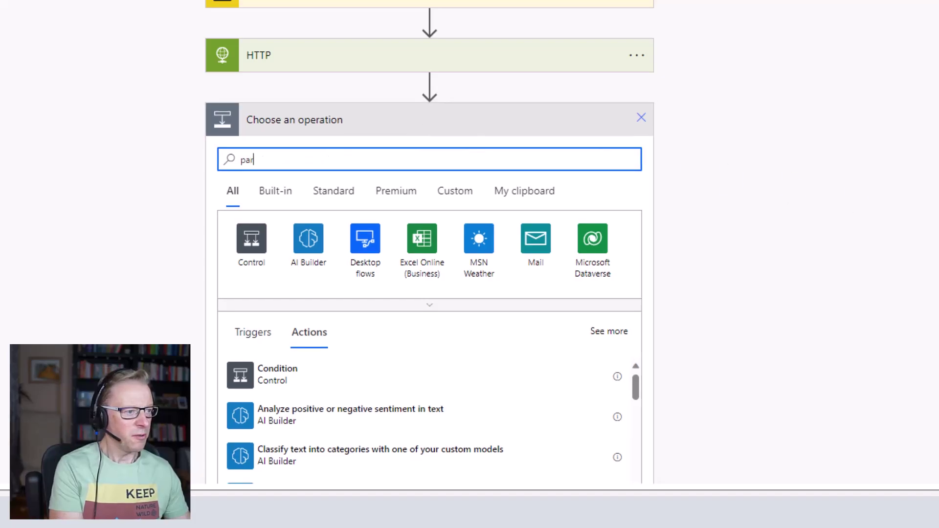
text(se)
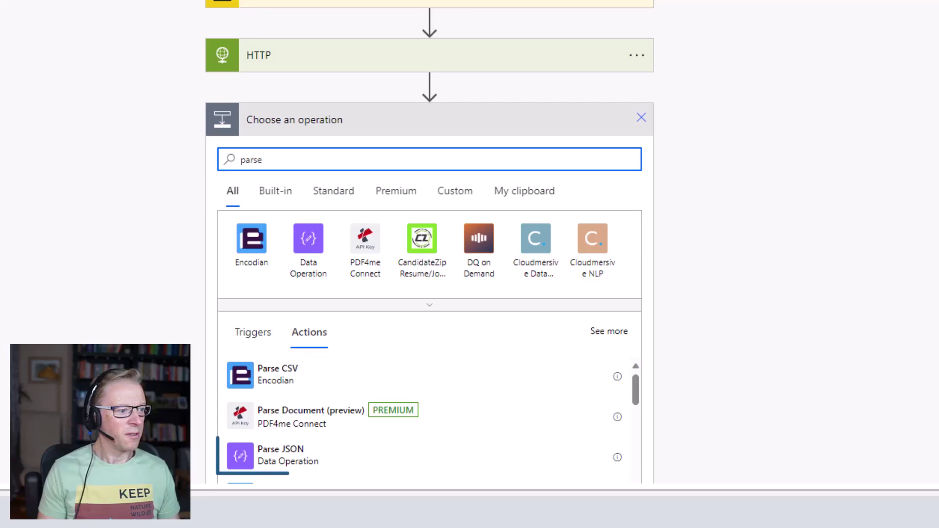
click(289, 462)
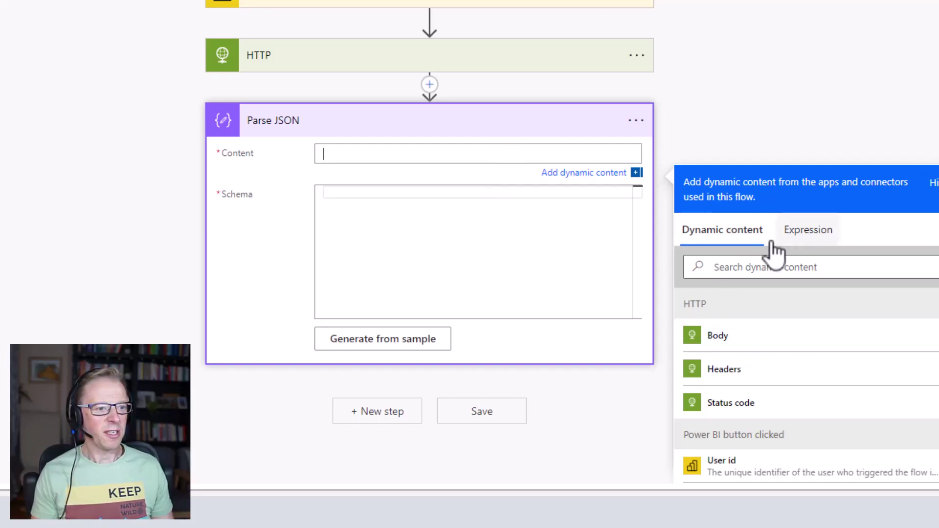
click(714, 339)
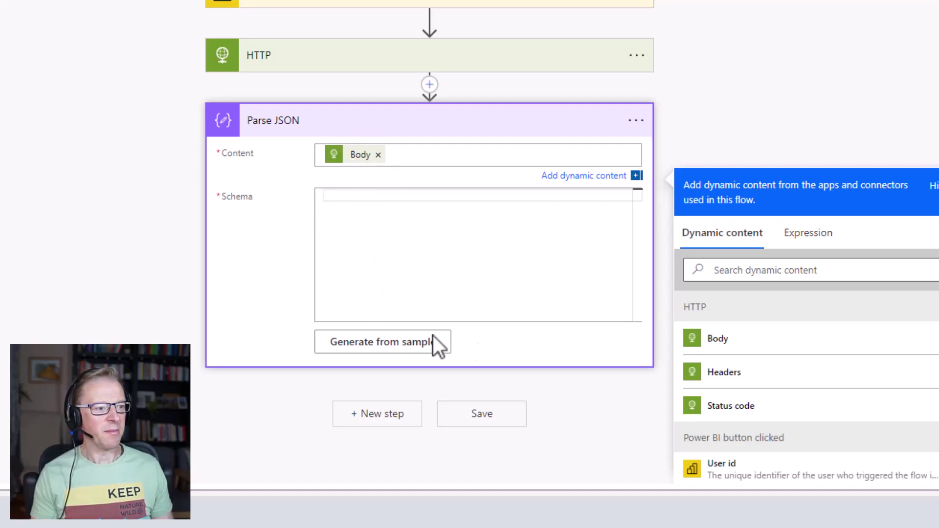
Generate the Parse JSON schema from the sample chat completion response in the OpenAI API reference
click(390, 344)
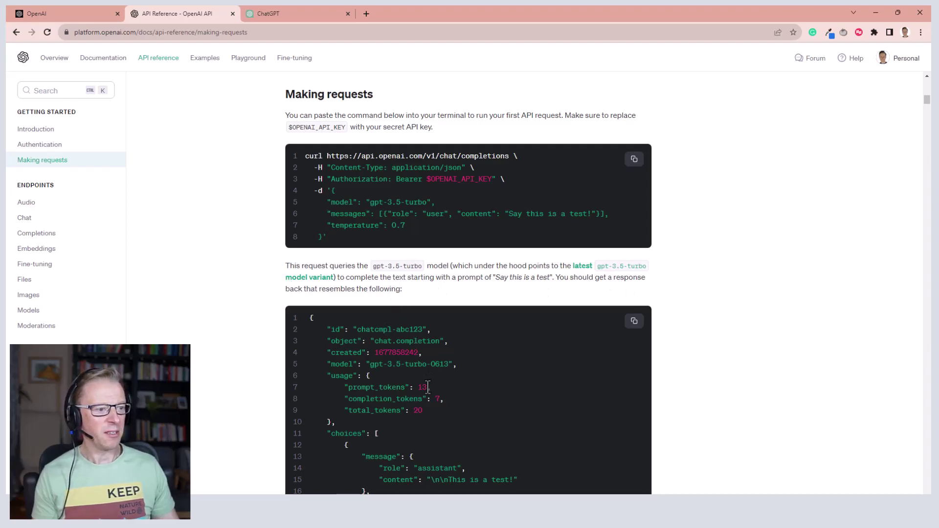
scroll(427, 387, down, 3)
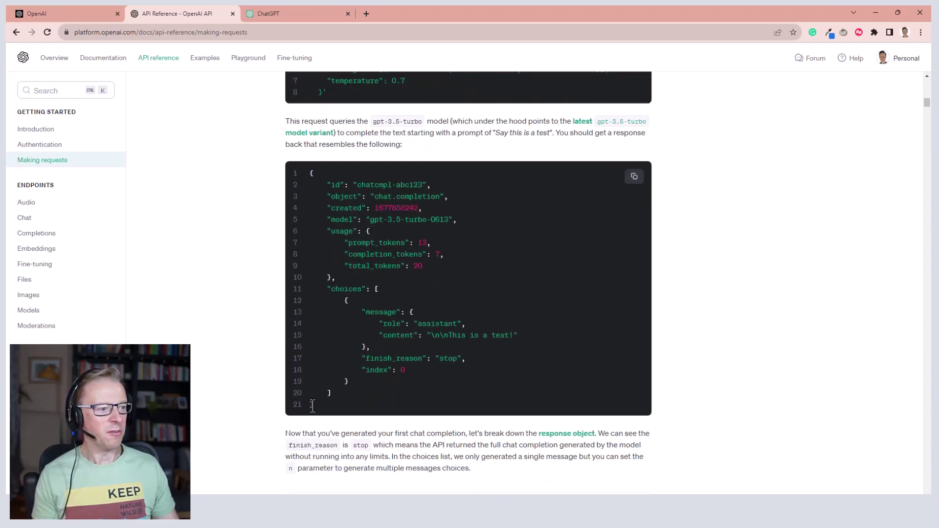
drag(314, 405, 305, 289)
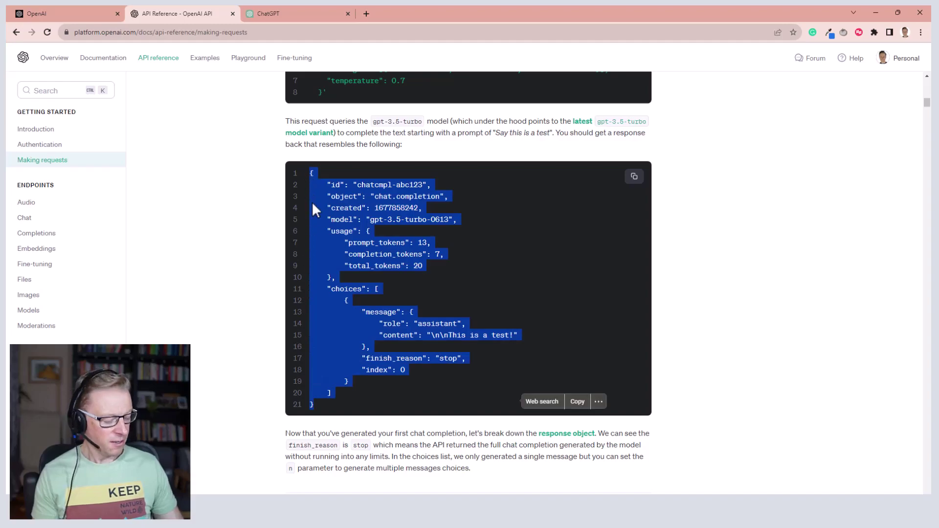
key(alt+Tab)
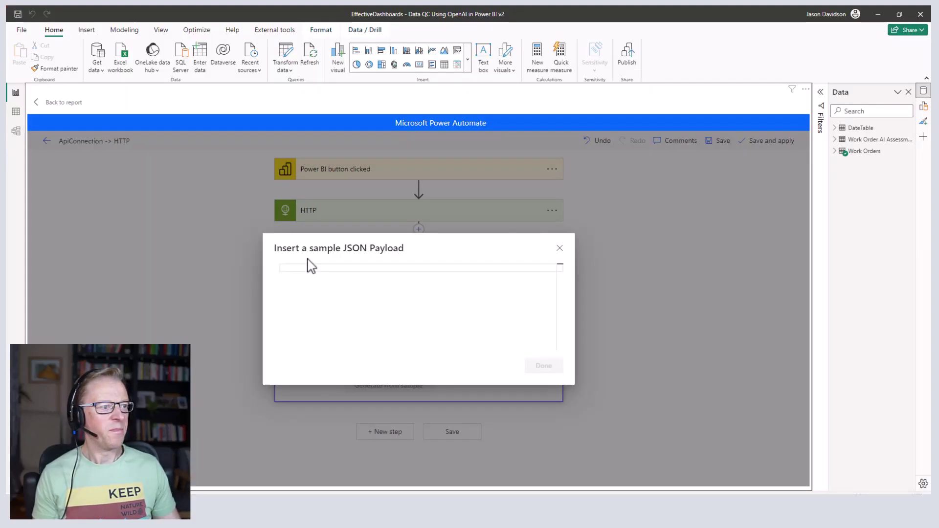
click(309, 268)
key(ctrl+v)
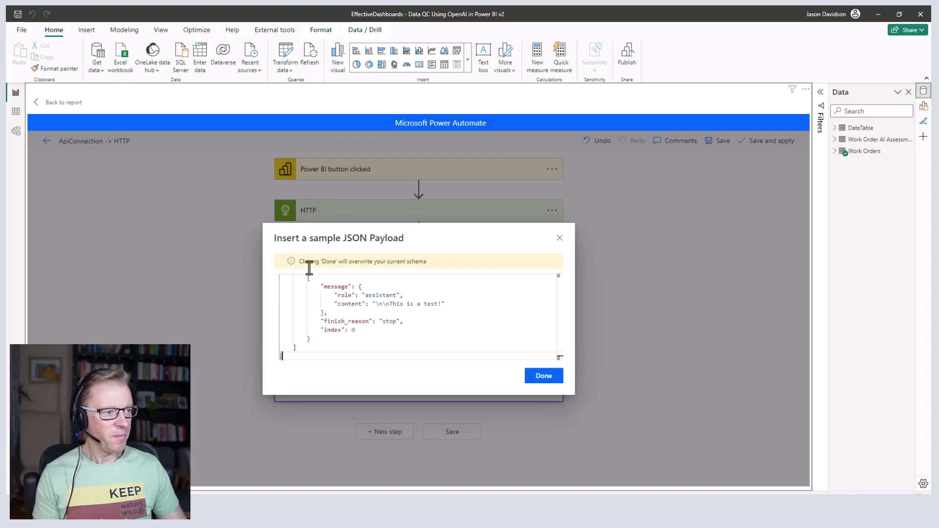
click(544, 376)
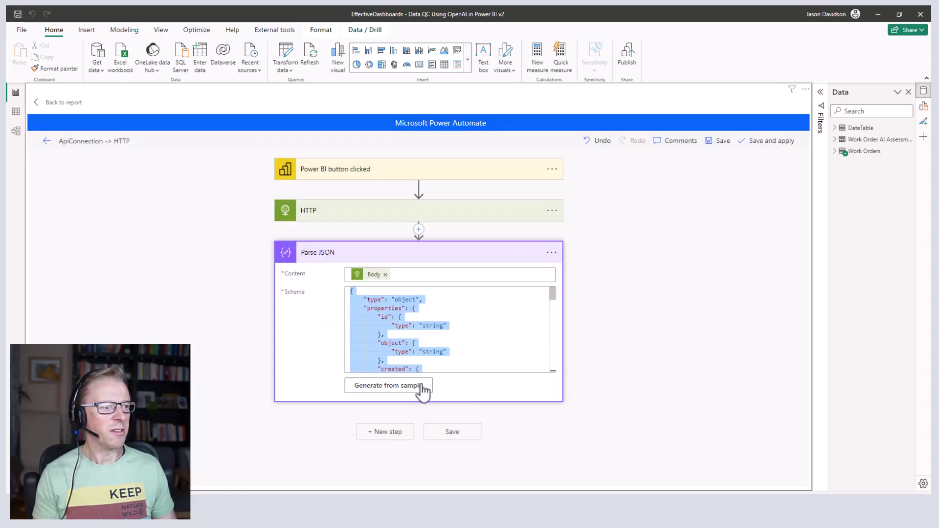
click(401, 319)
scroll(440, 331, down, 10)
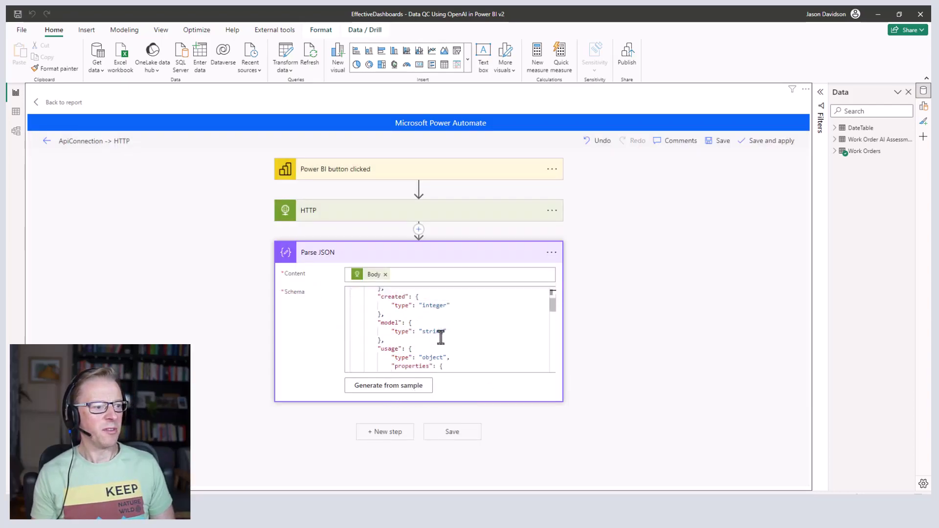
scroll(440, 338, down, 5)
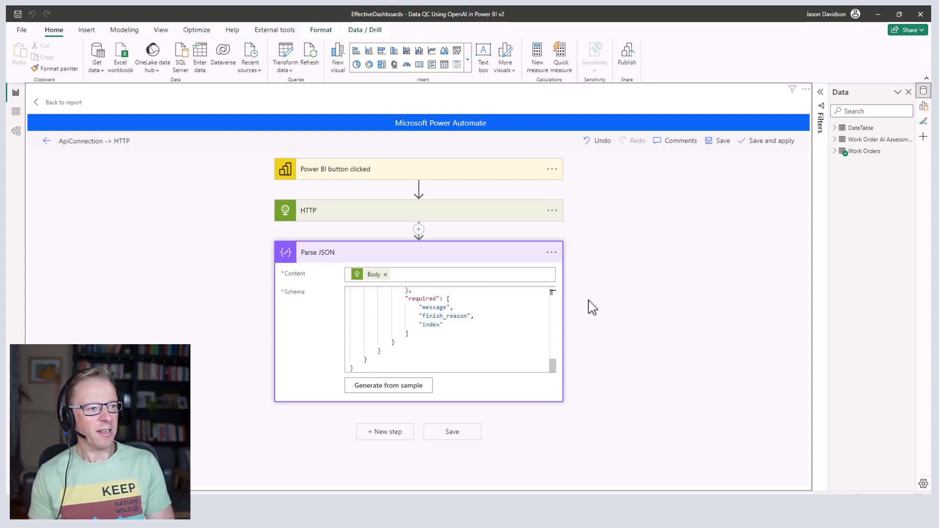
Save and apply the flow and rename it Work Order Defect Review - OpenAI
click(378, 215)
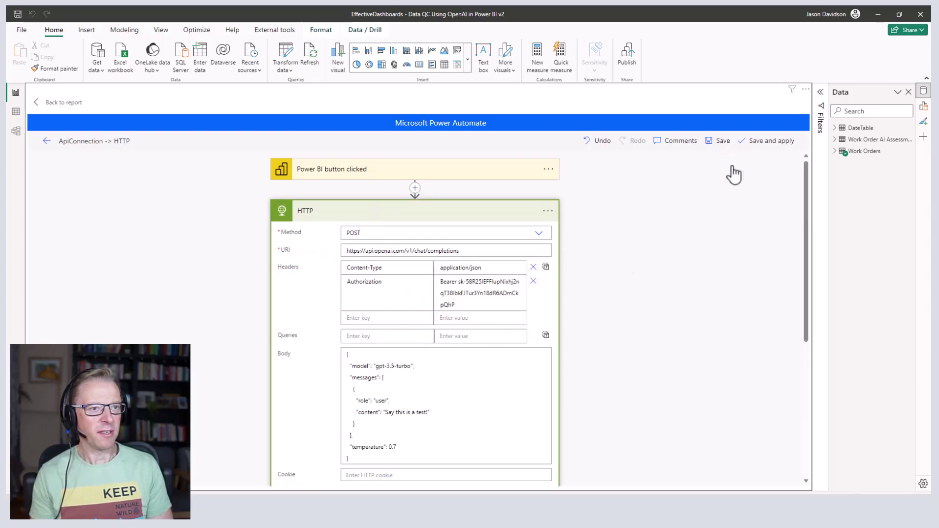
click(758, 147)
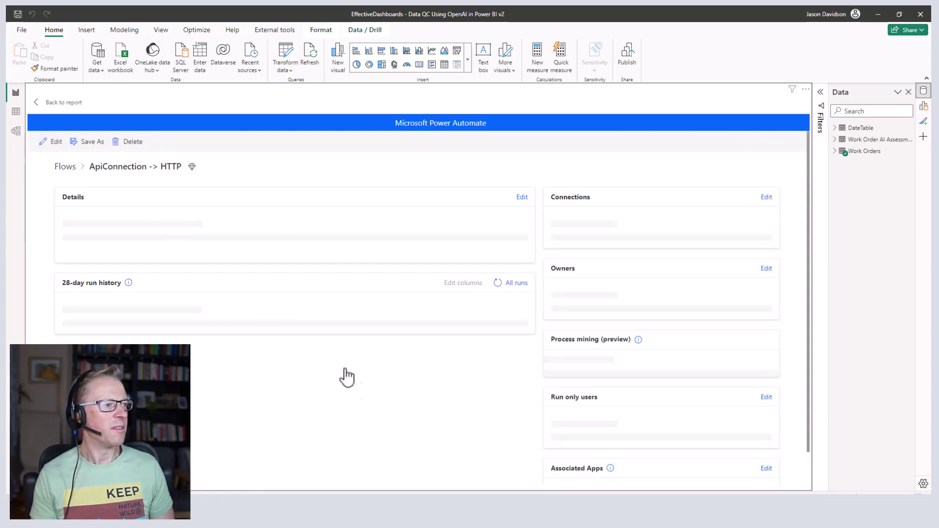
click(522, 198)
key(ctrl+a)
text(Work Order Defect Review - OpenAI)
click(673, 470)
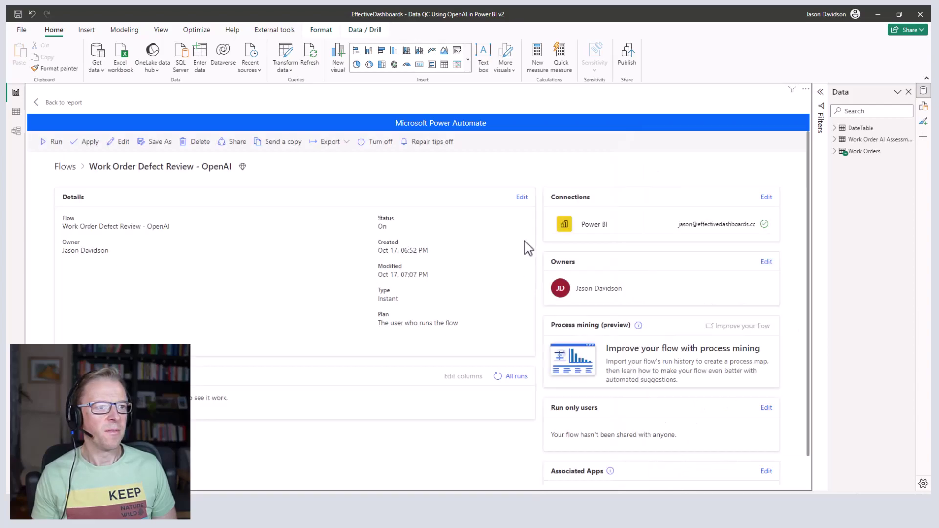
Apply the renamed flow to the Power BI button and run it from the report page
click(93, 143)
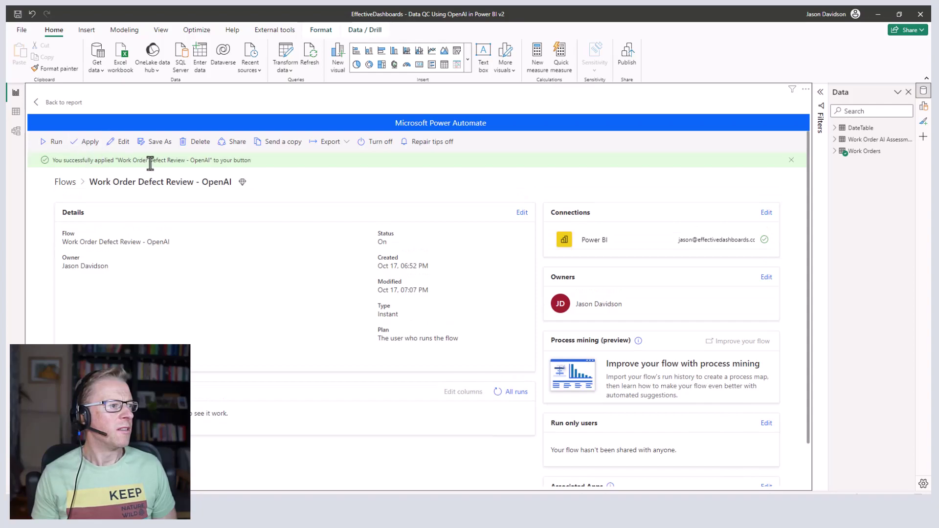
click(61, 104)
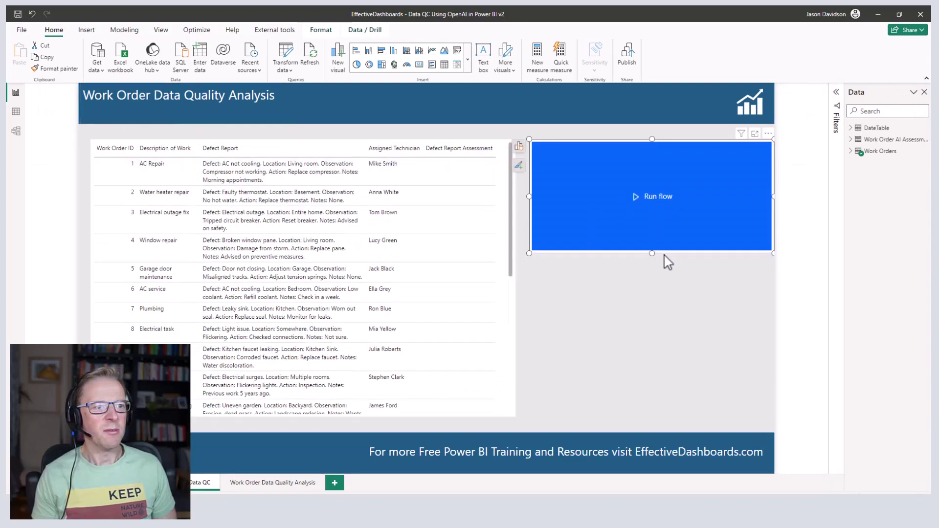
ctrl+click(646, 197)
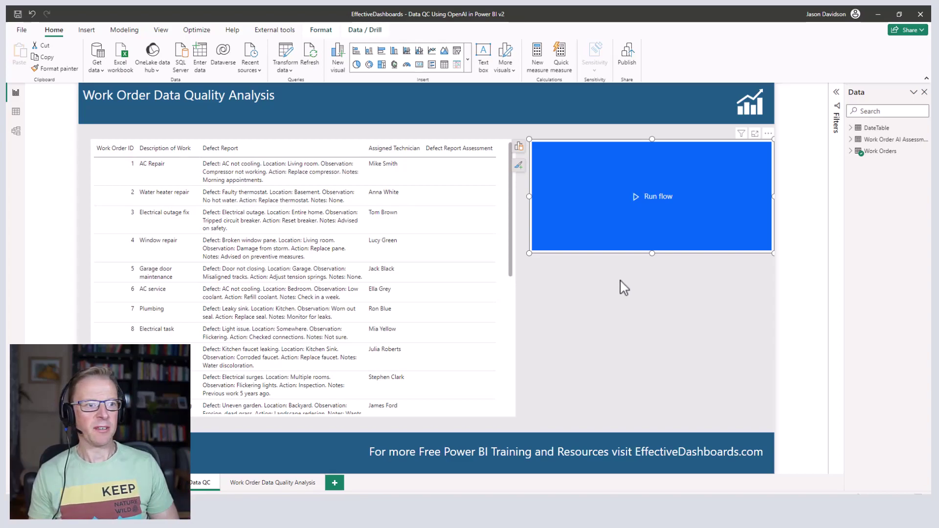
Open the latest run of the Power BI button's flow and examine the OpenAI response body in the HTTP action's outputs
click(768, 136)
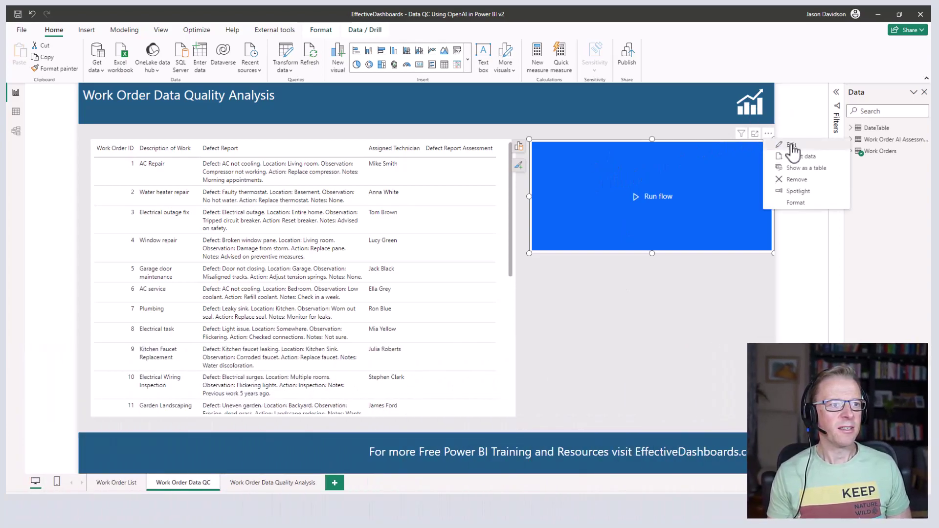
click(792, 145)
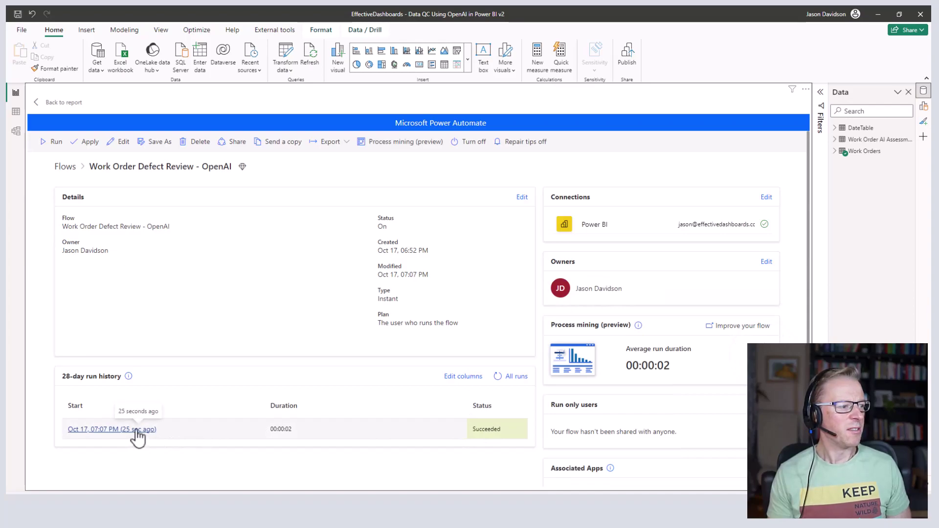
click(113, 429)
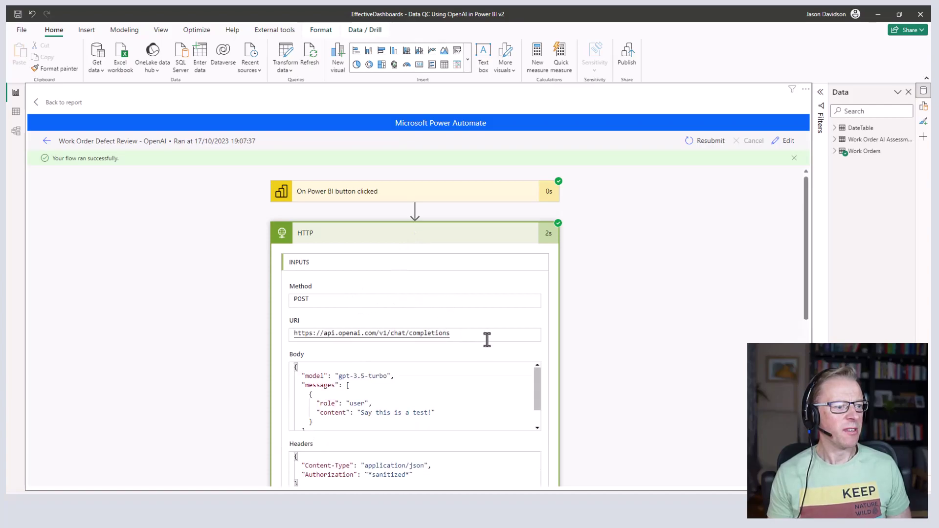
scroll(543, 345, down, 10)
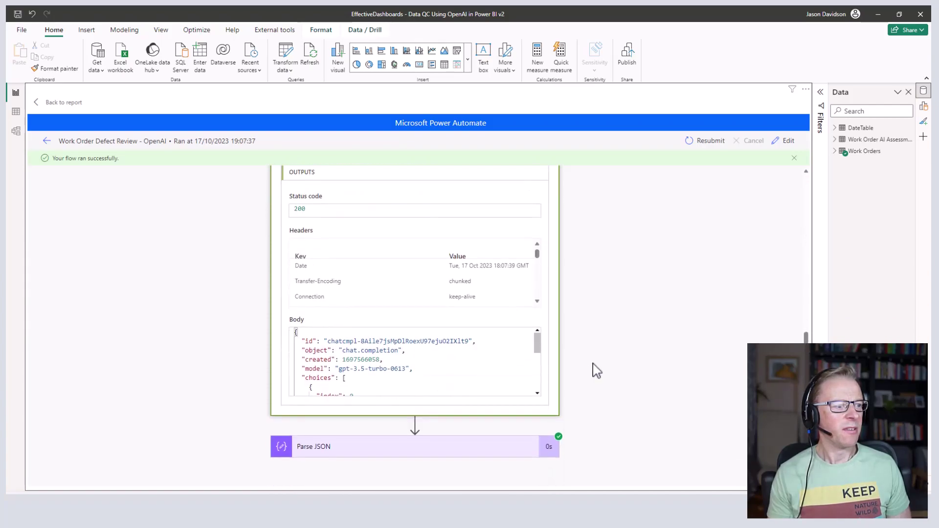
scroll(394, 347, down, 3)
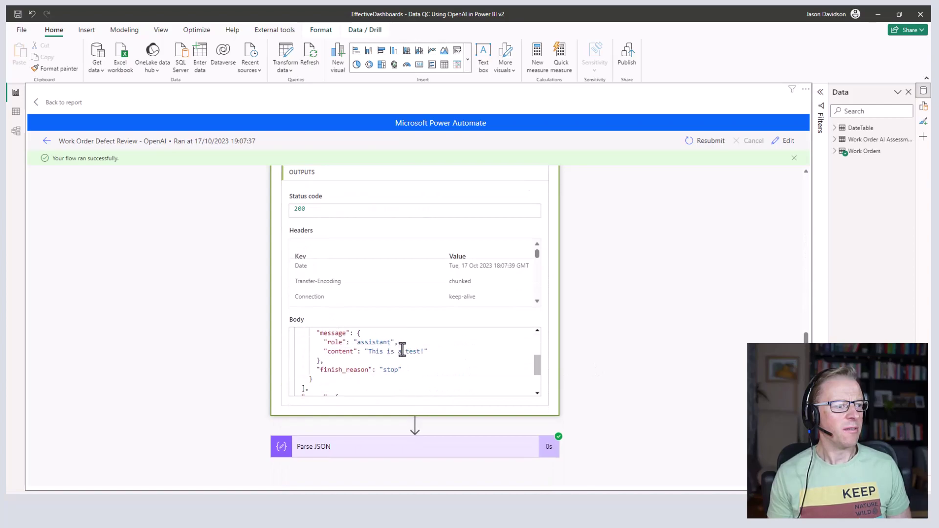
scroll(403, 350, down, 1)
scroll(403, 346, up, 1)
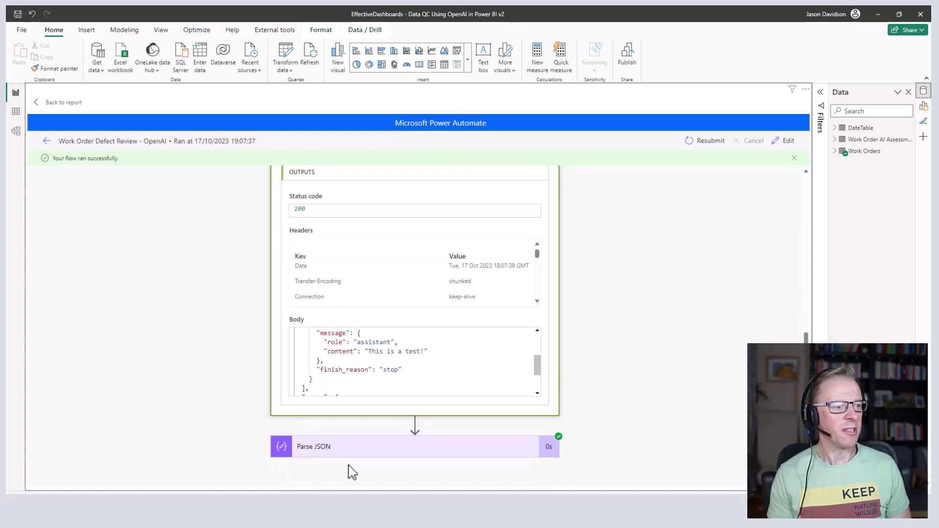
Examine the Parse JSON inputs and outputs of the run and compare the message content with the HTTP response body
click(456, 448)
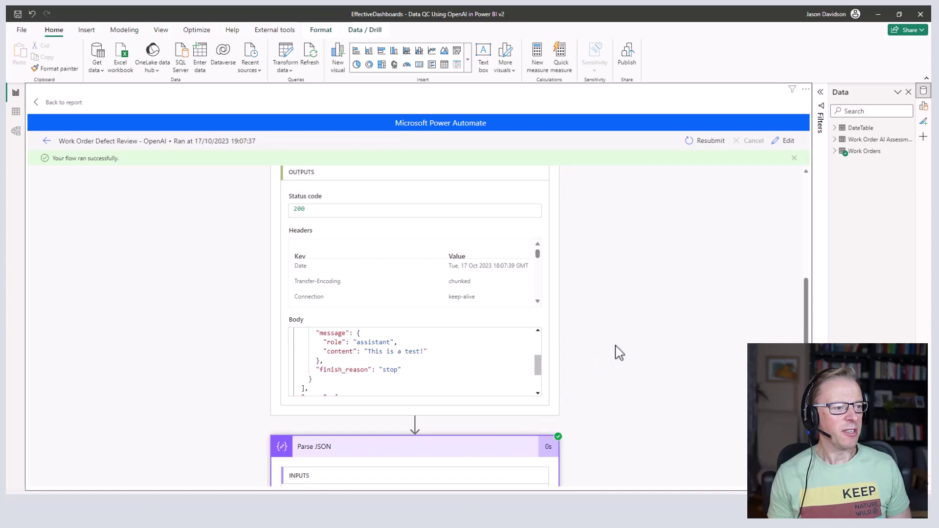
scroll(619, 352, down, 5)
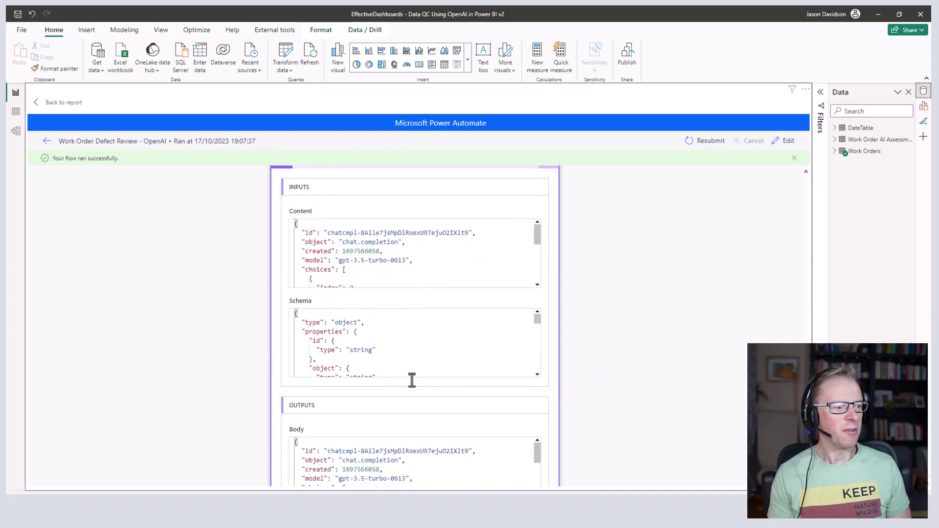
scroll(615, 391, down, 1)
scroll(437, 396, down, 3)
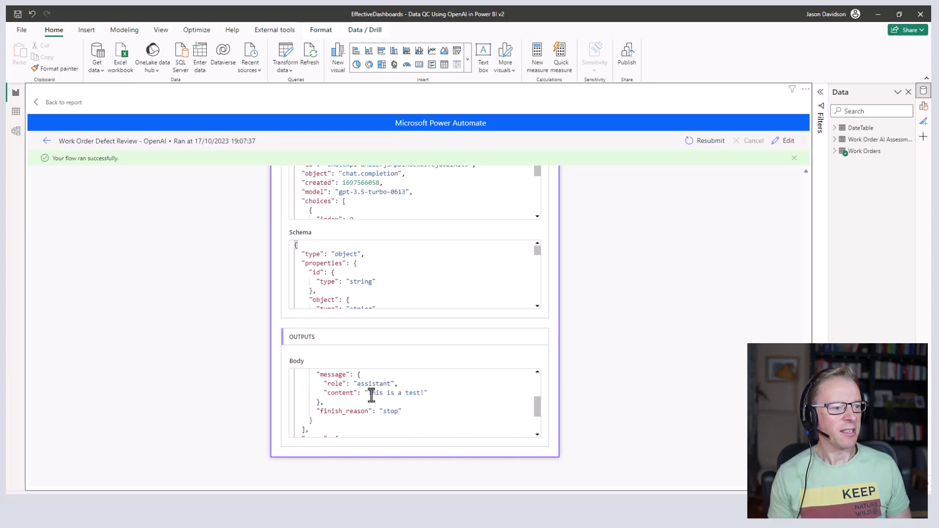
scroll(394, 398, up, 3)
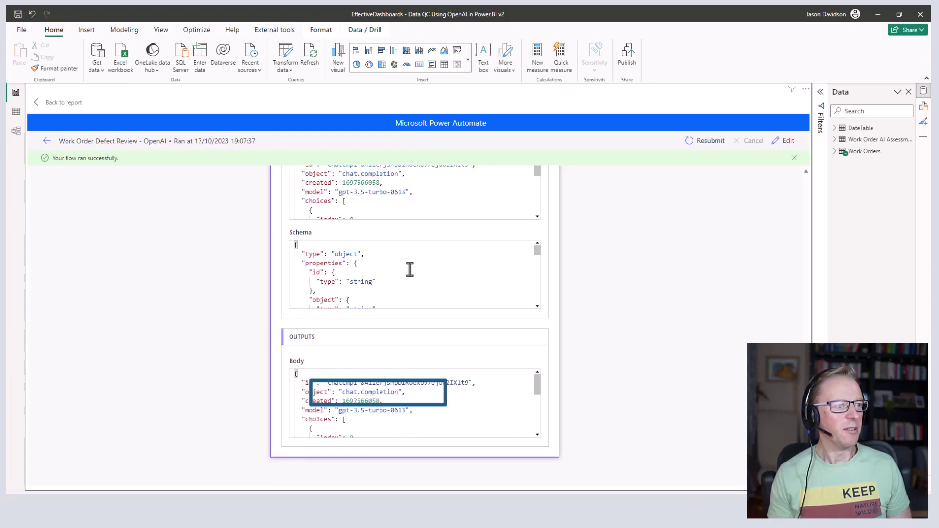
scroll(591, 279, up, 5)
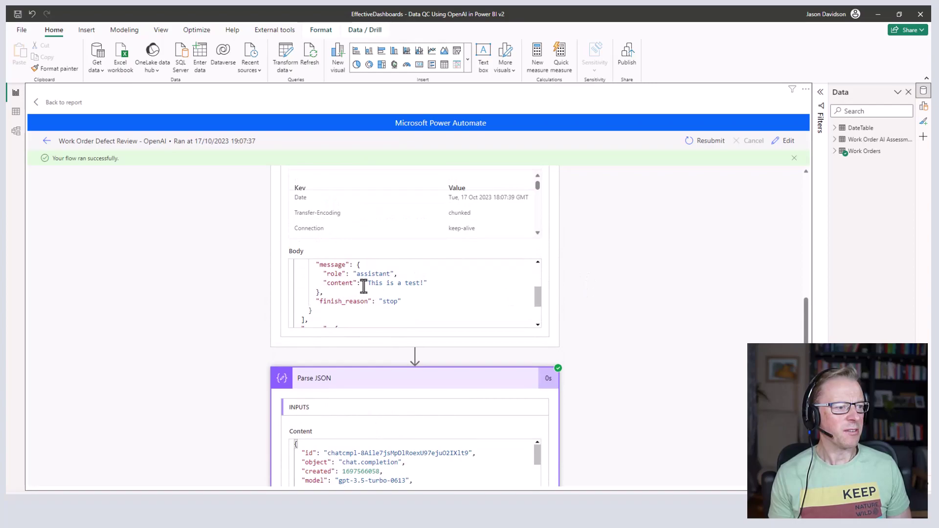
drag(367, 284, 410, 285)
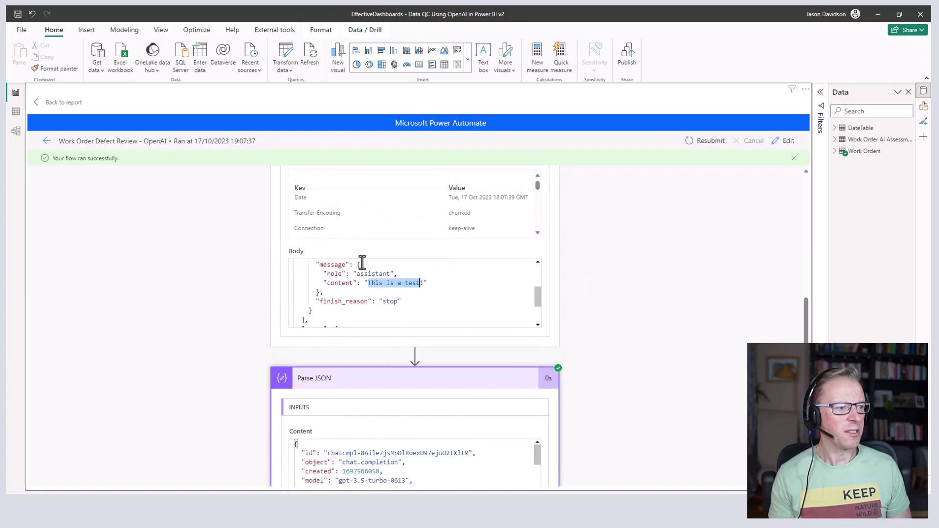
Replace the message content in the HTTP body with "what are the 5 stages of the work managment process?", and save and apply the flow
click(46, 141)
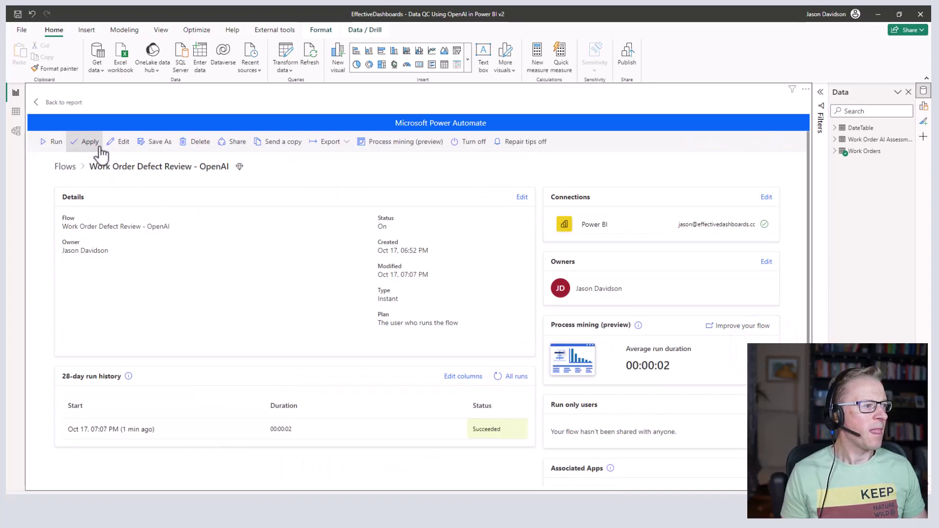
click(519, 197)
click(417, 213)
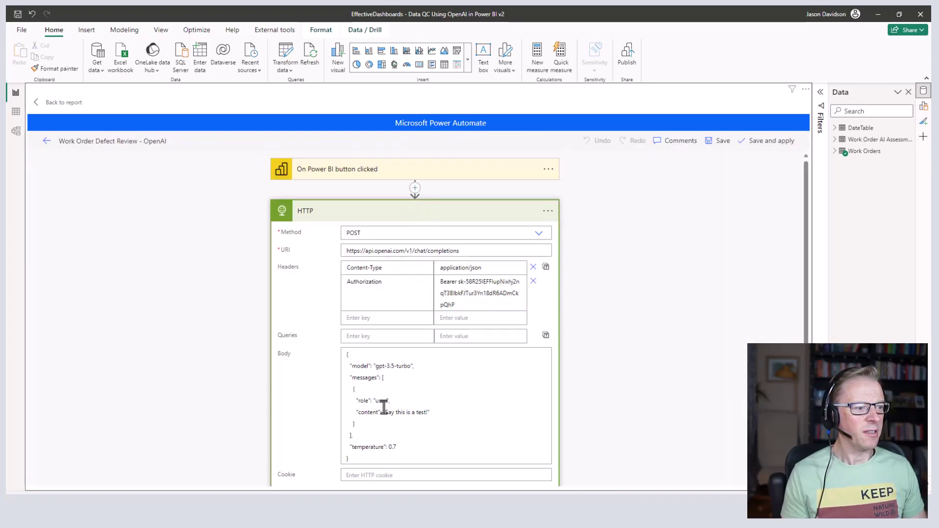
drag(385, 413, 416, 413)
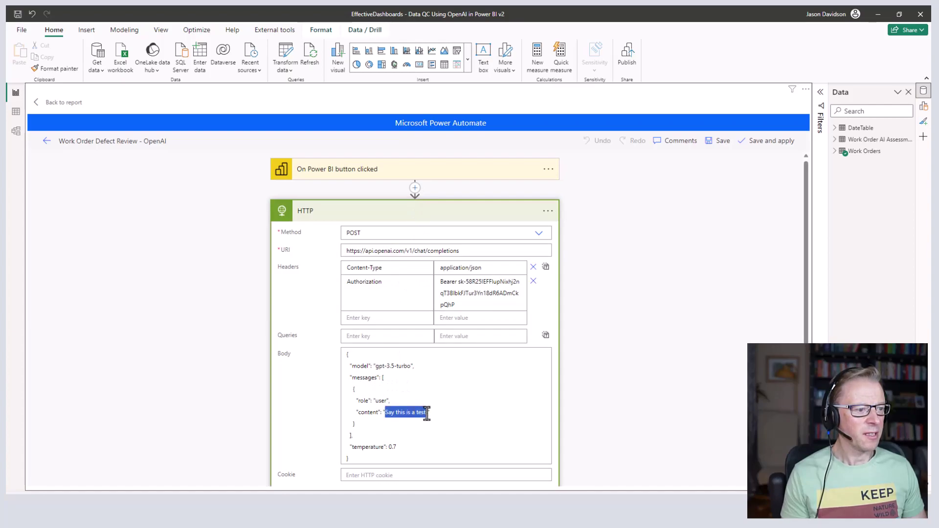
text(what are the 5 stages of the work managment process?)
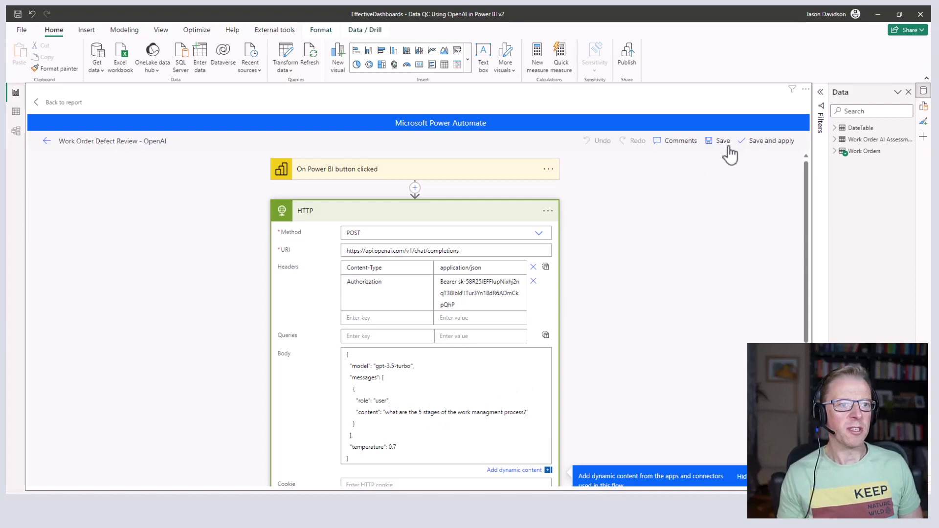
click(771, 146)
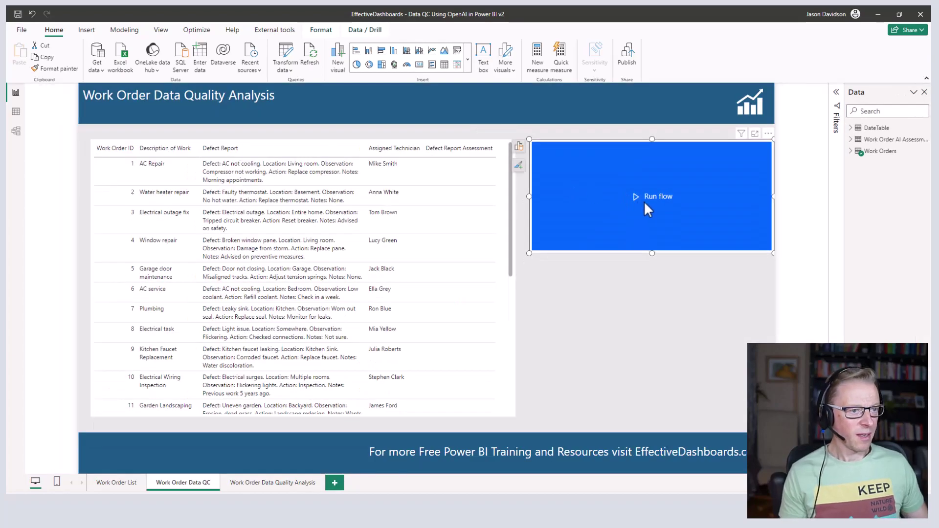
Open the newest run of the flow and examine the model's answer in the Parse JSON output body
click(769, 133)
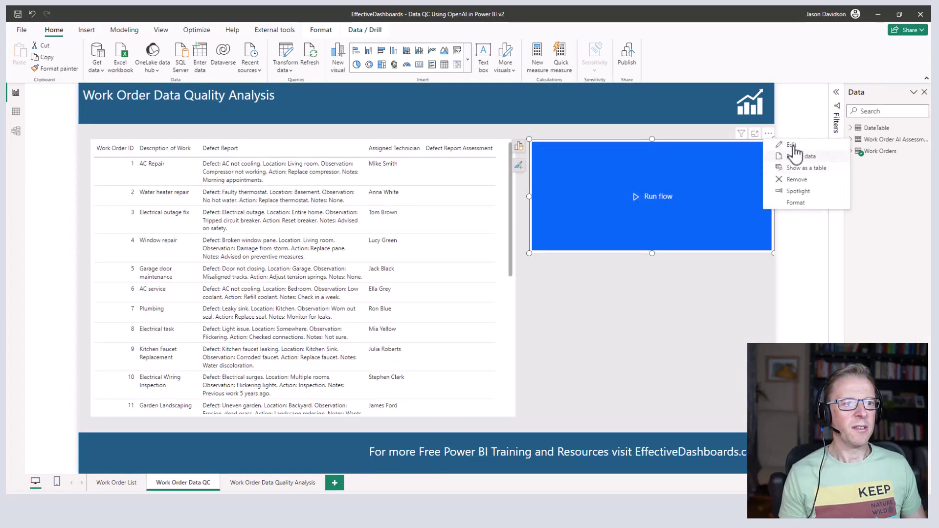
click(794, 147)
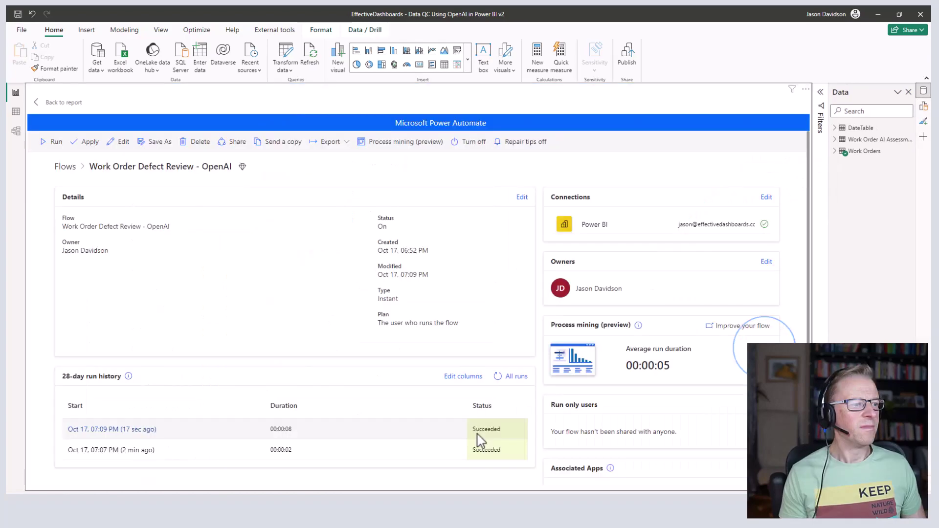
click(145, 431)
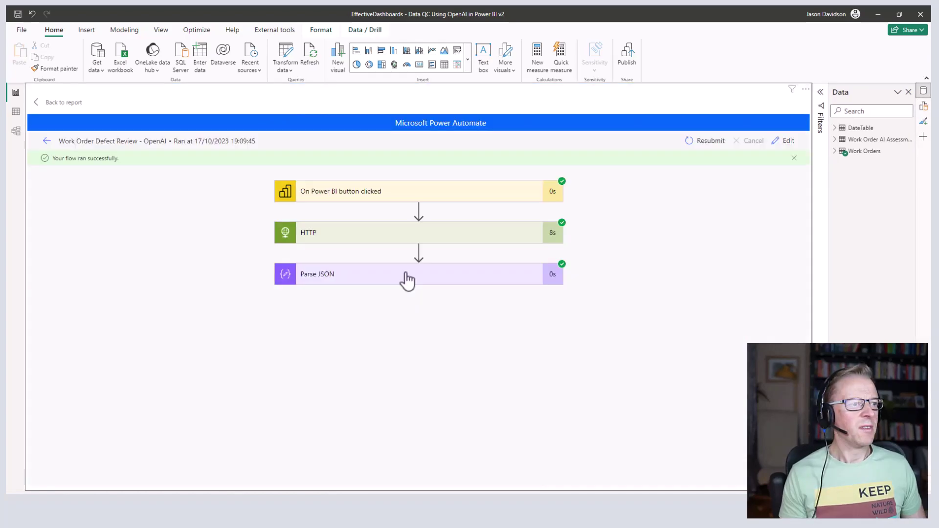
click(407, 278)
scroll(483, 445, down, 10)
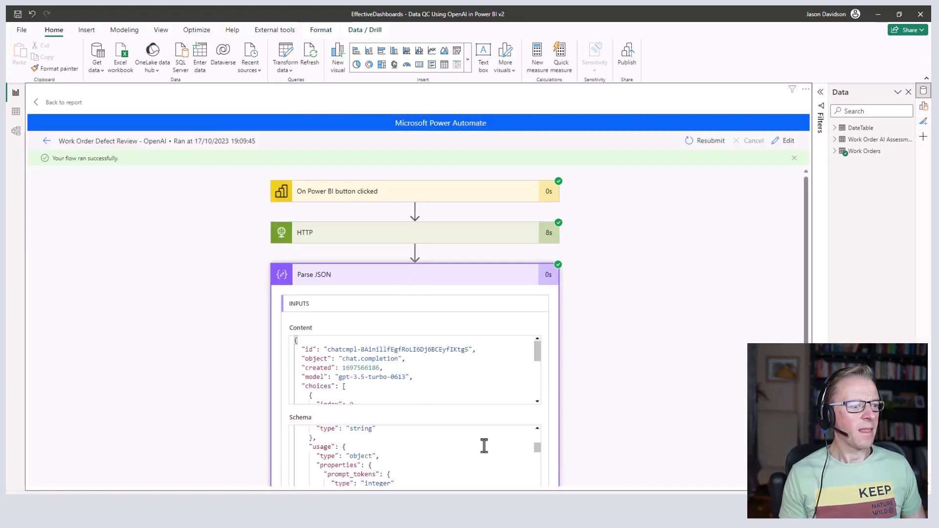
scroll(605, 389, down, 3)
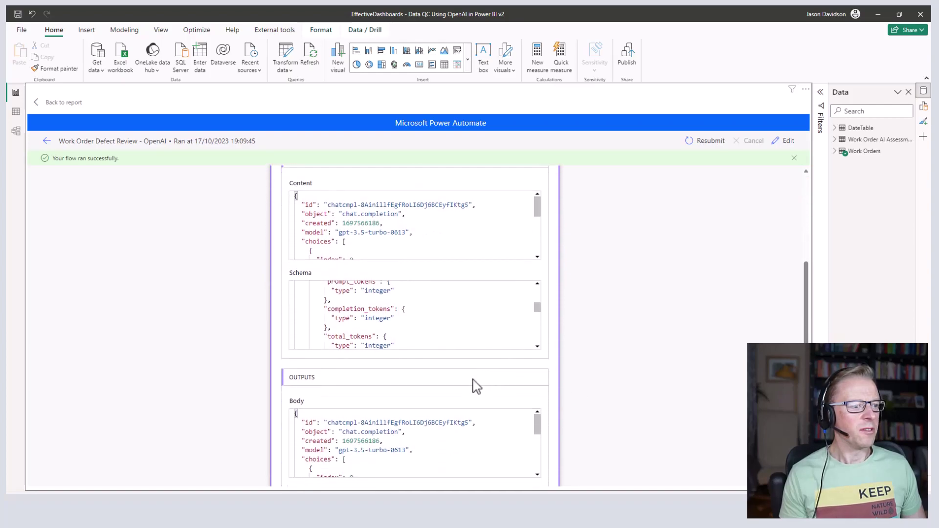
scroll(685, 361, down, 1)
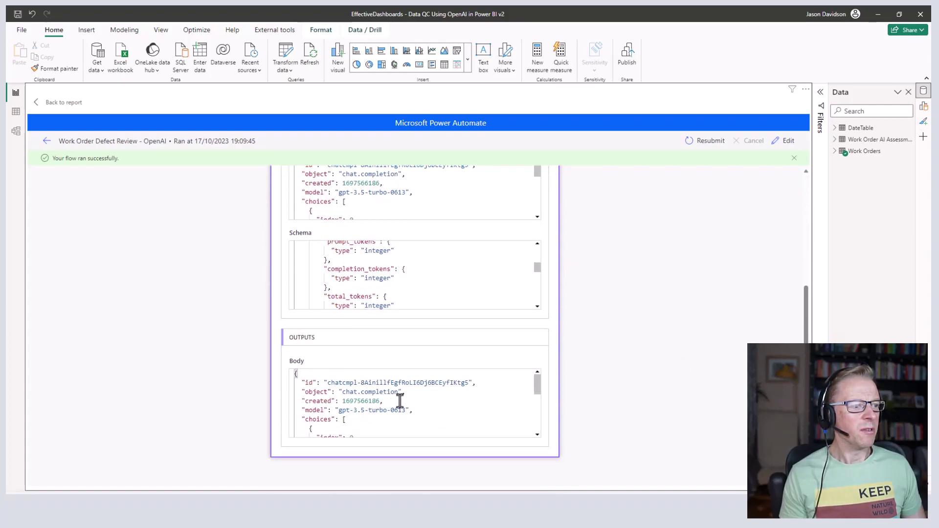
scroll(398, 401, down, 3)
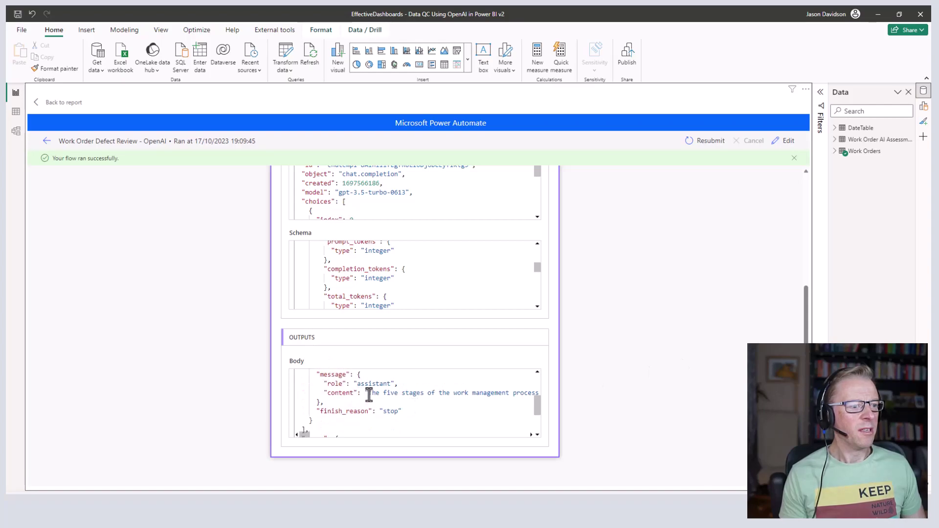
mouse_move(305, 443)
mouse_down()
mouse_move(331, 443)
mouse_move(298, 443)
mouse_up()
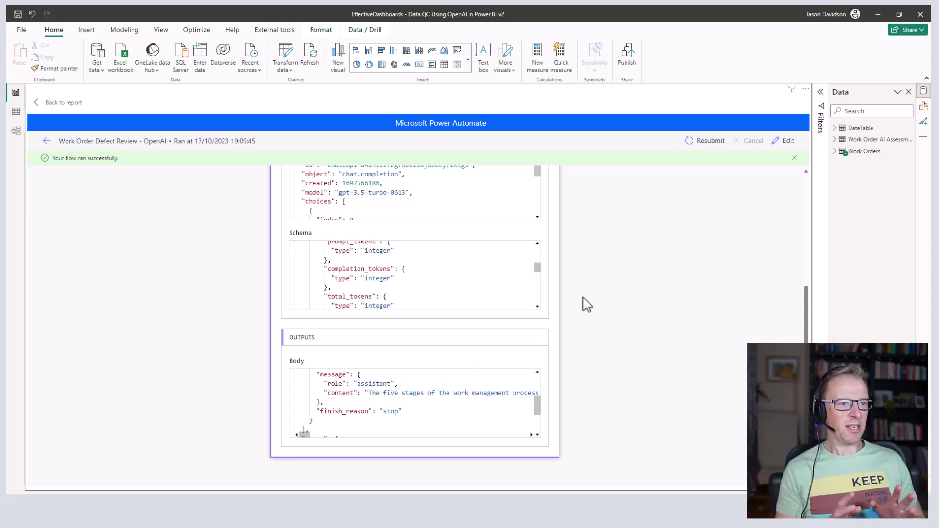
Replace the HTTP message content with a defect text review prompt requesting expert feedback, up to 3 improvement actions and a quality rating from 1 - 3
click(46, 141)
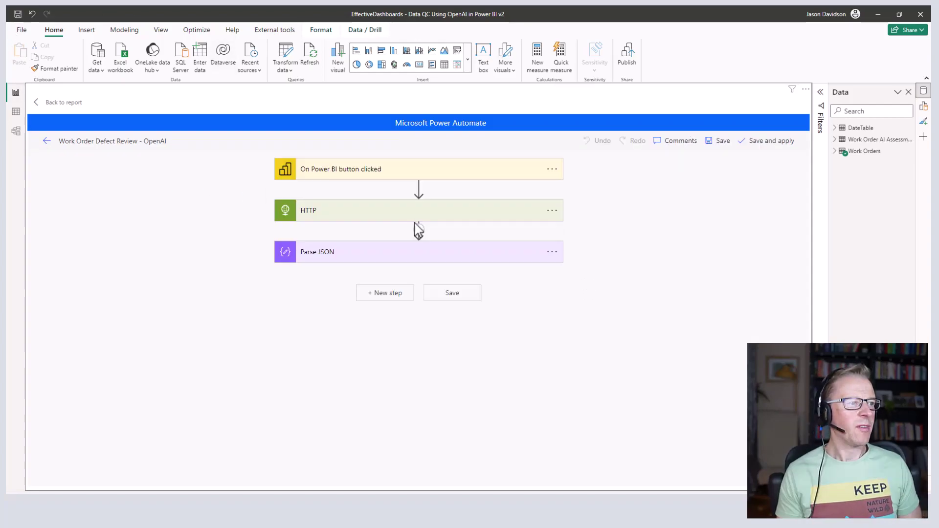
click(419, 213)
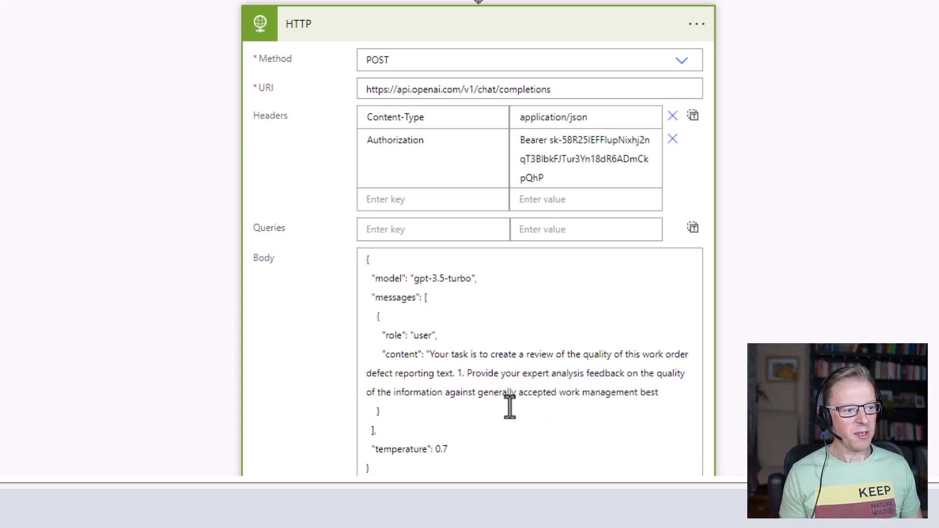
click(670, 392)
text(pr)
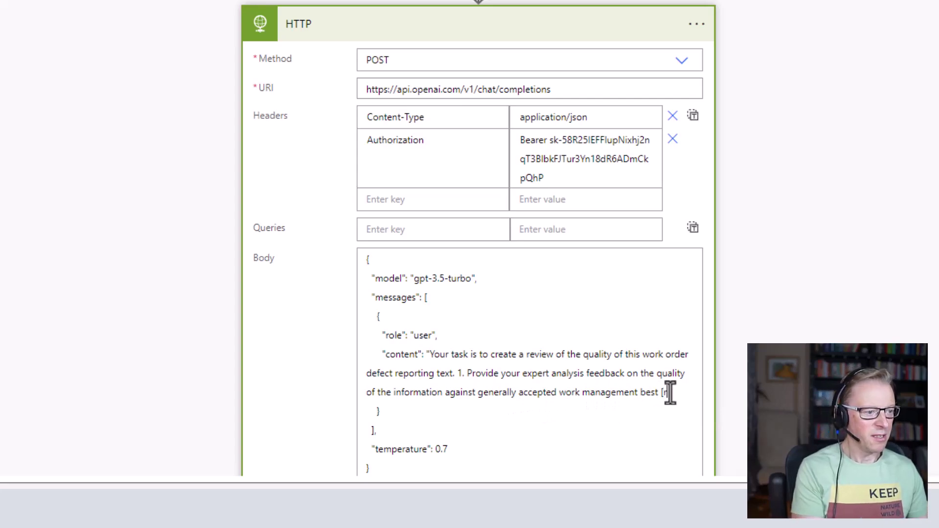
text(actices.)
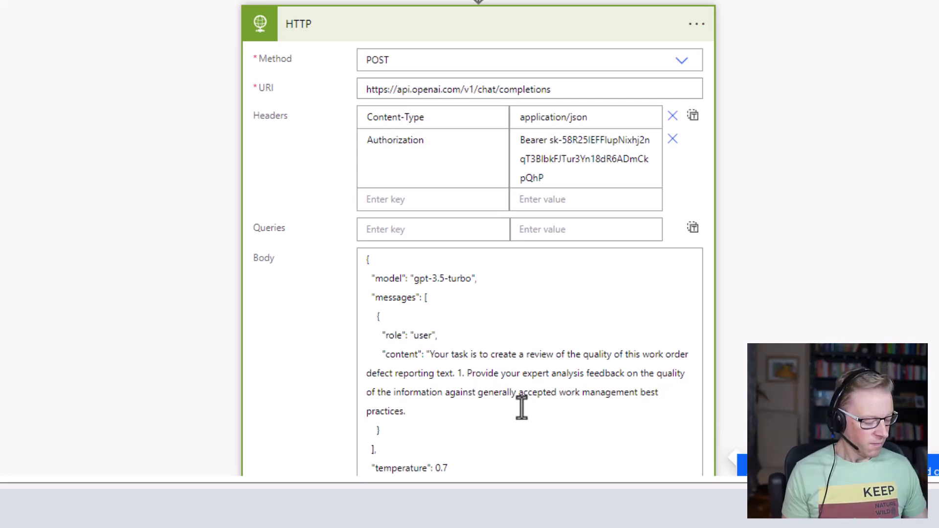
text(2. Suggest up to 3 actions to take to improve the text. 3. After reviewing the data, provide a rating on the quality of the entry. Use a scale of 1 - 3.)
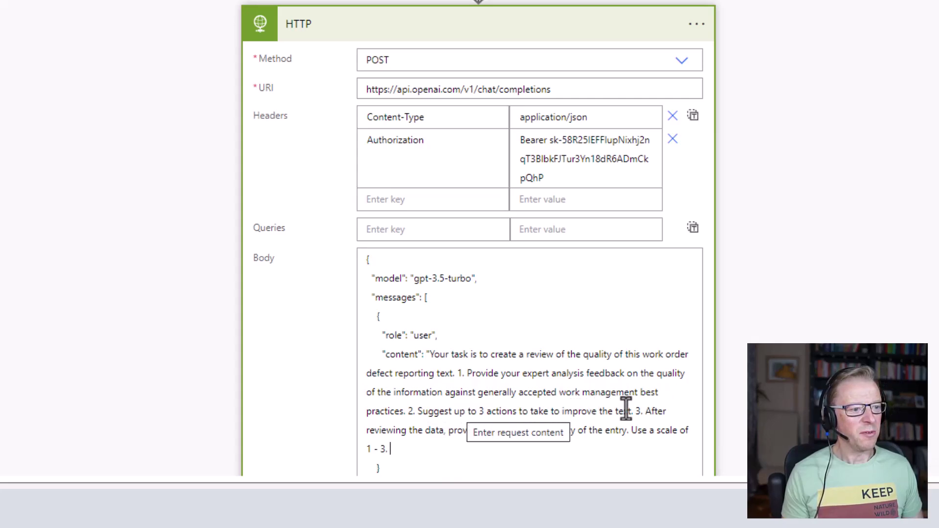
Extend the prompt with rating definitions 3 = Good, 2 = Acceptable, 1 = Poor and a General Assessment, Coaching Tips and Rating template, closing the quotation
scroll(643, 357, down, 4)
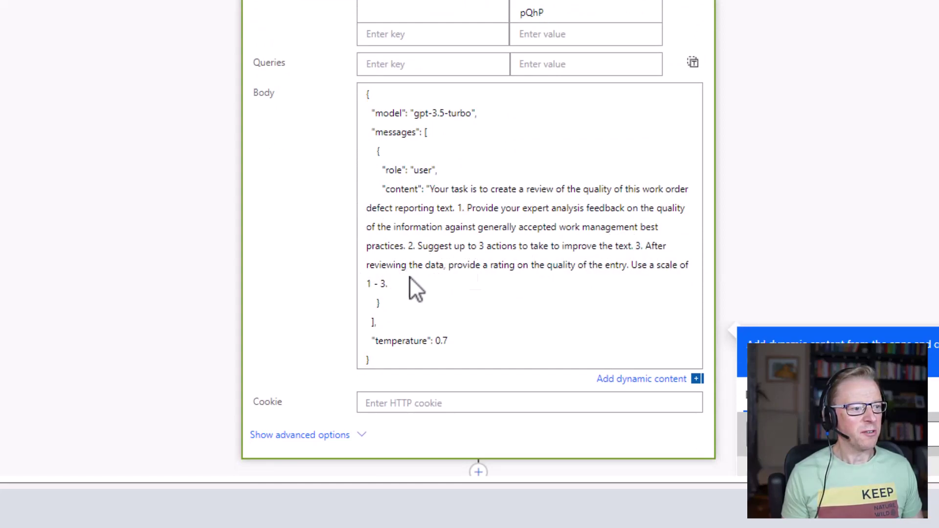
text(3 = Good - Meets generally accepted best practice, 2 = Acceptable - Generally a good description of the defect but room for improvement, 1 = Poor - Key information is missing or poorly described. Please provide the review in the following template format.)
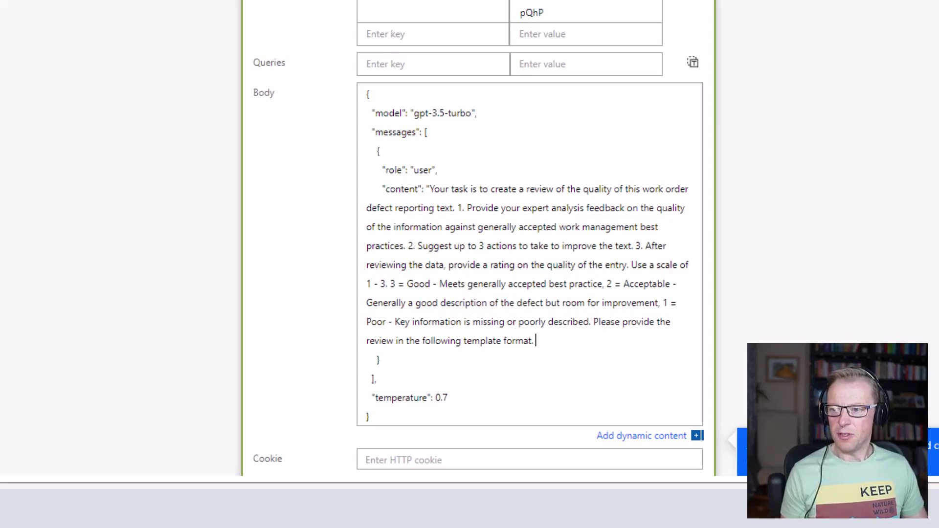
text(It's important that the response is structured in this format. 1. General Assessment Add the contents of section 1. Feedback here 2. Coaching Tips Add the coaching tips here. Use bullet points.)
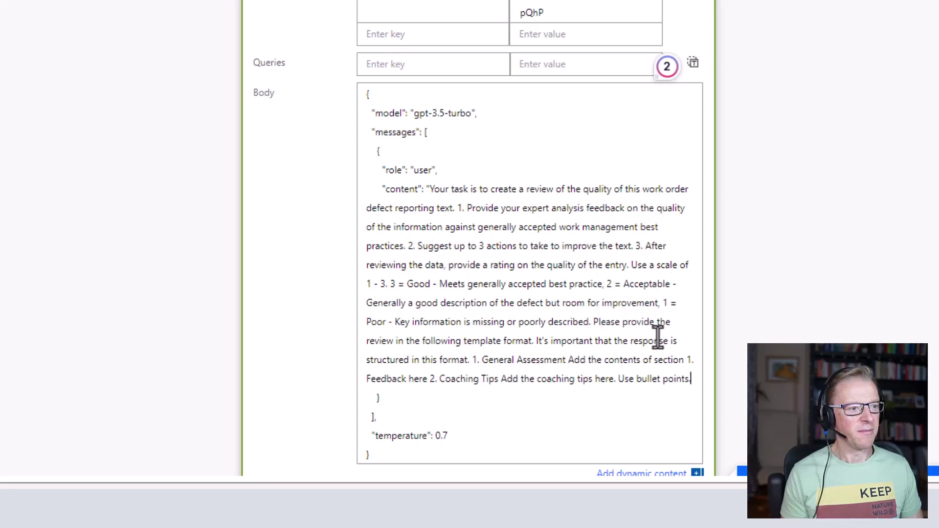
text(3. Rating - just add a number from 1-3 here, nothing else. This number should be the last character in the response.)
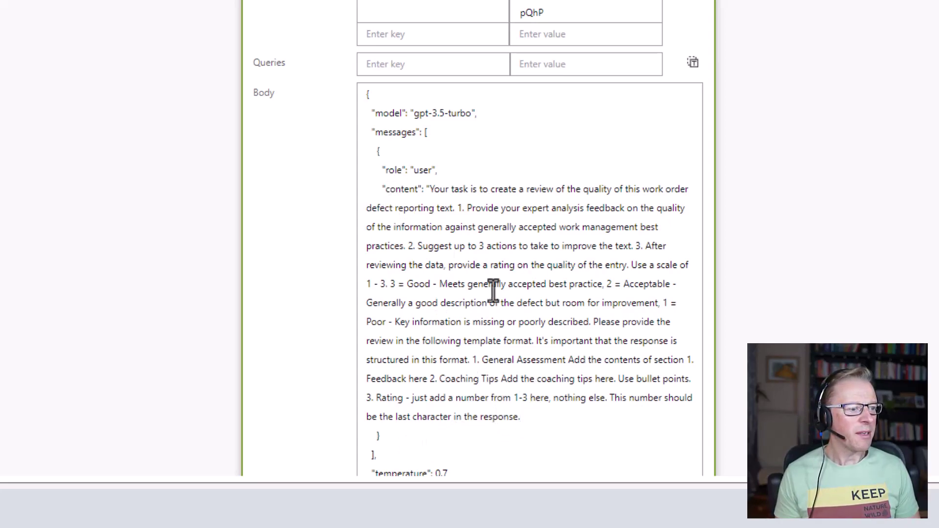
text(")
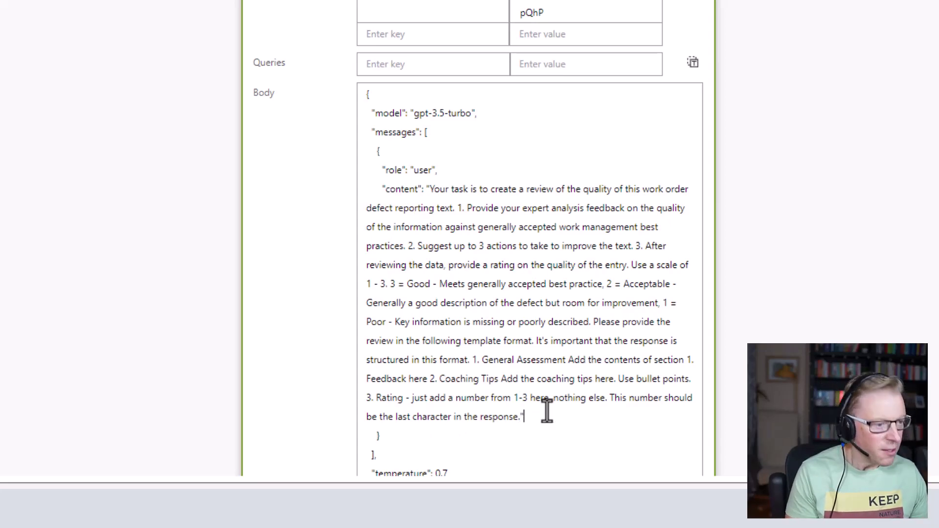
Insert the Power BI data Defect Report dynamic value into the HTTP prompt, after the best practices sentence and before item 2
scroll(549, 201, down, 7)
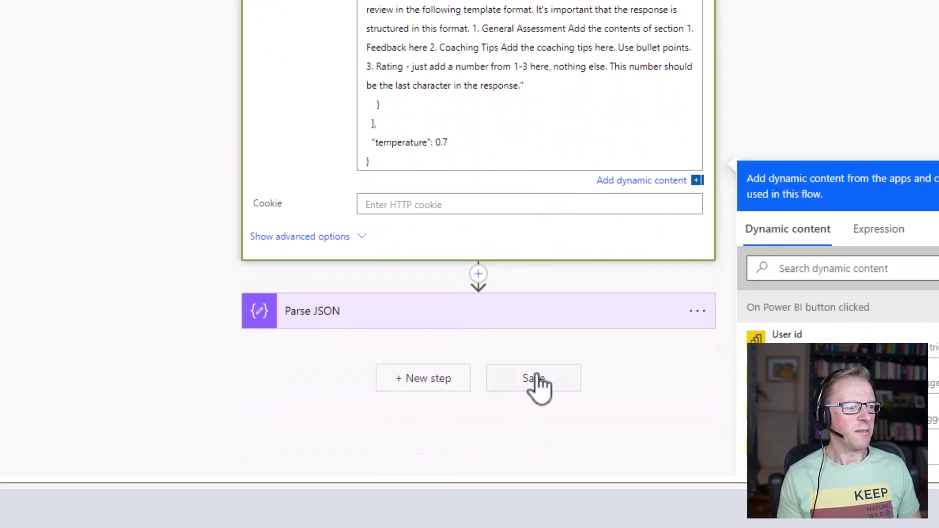
scroll(522, 122, up, 2)
click(486, 204)
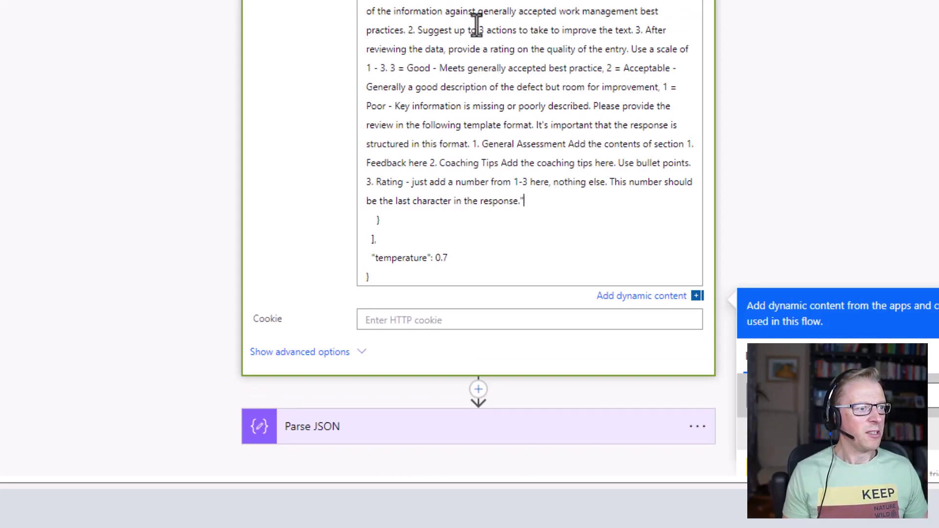
scroll(476, 25, up, 8)
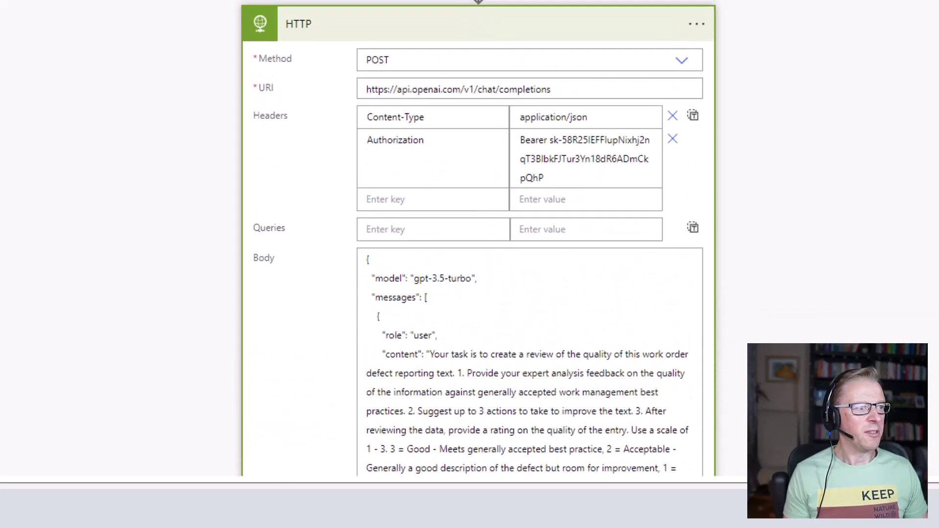
scroll(533, 285, down, 3)
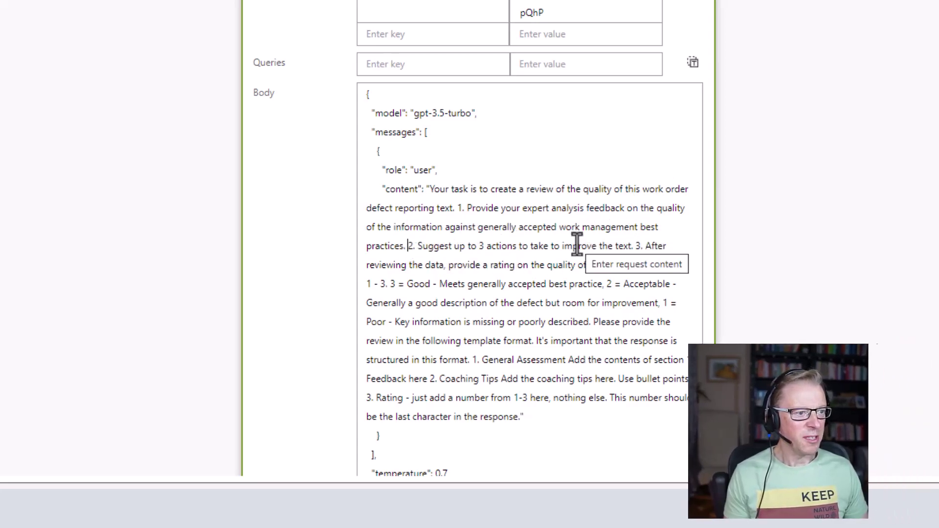
click(408, 246)
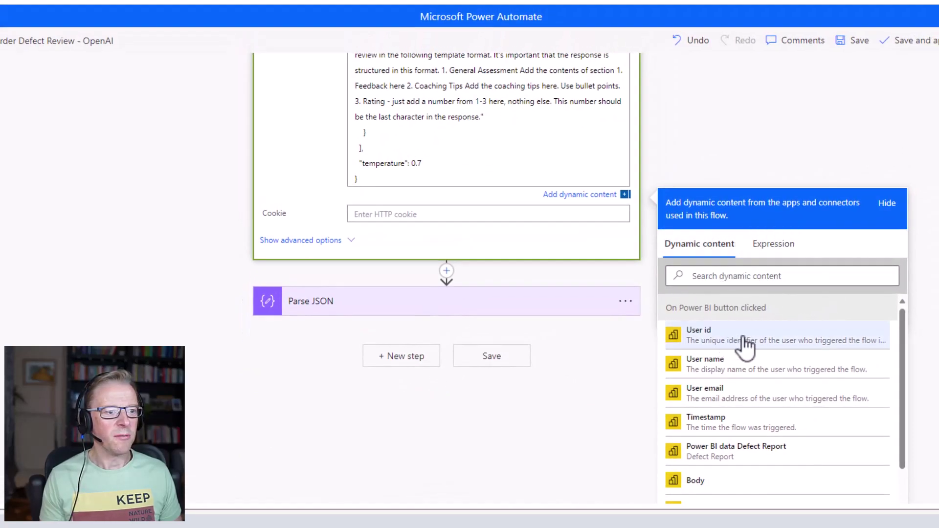
scroll(763, 342, down, 3)
scroll(767, 365, down, 1)
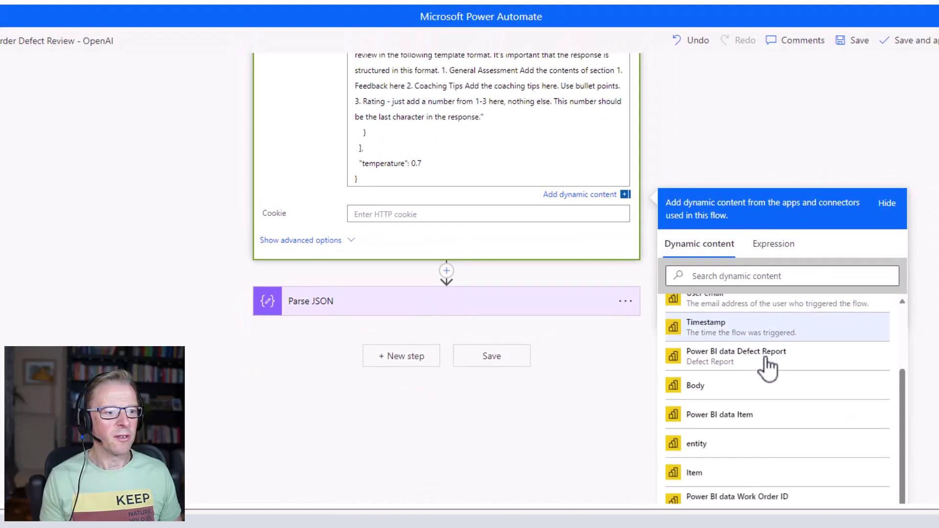
click(754, 360)
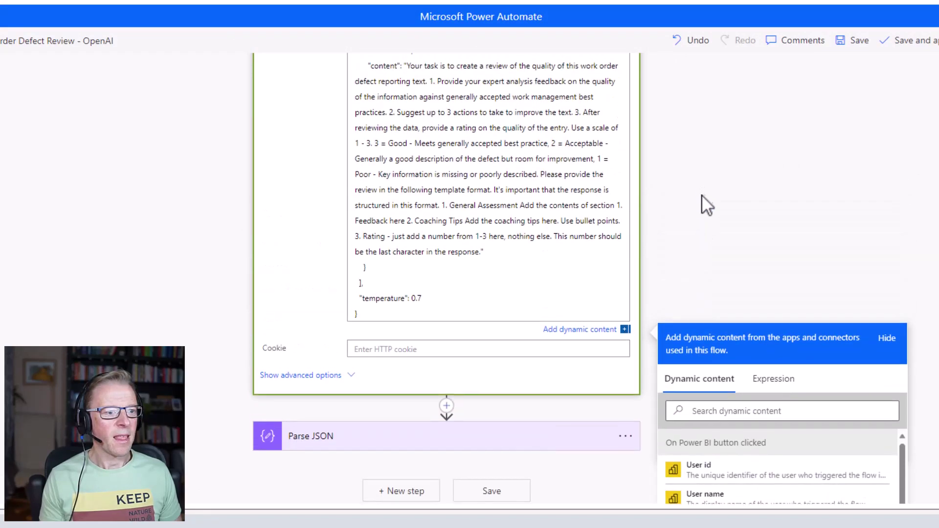
scroll(750, 384, down, 4)
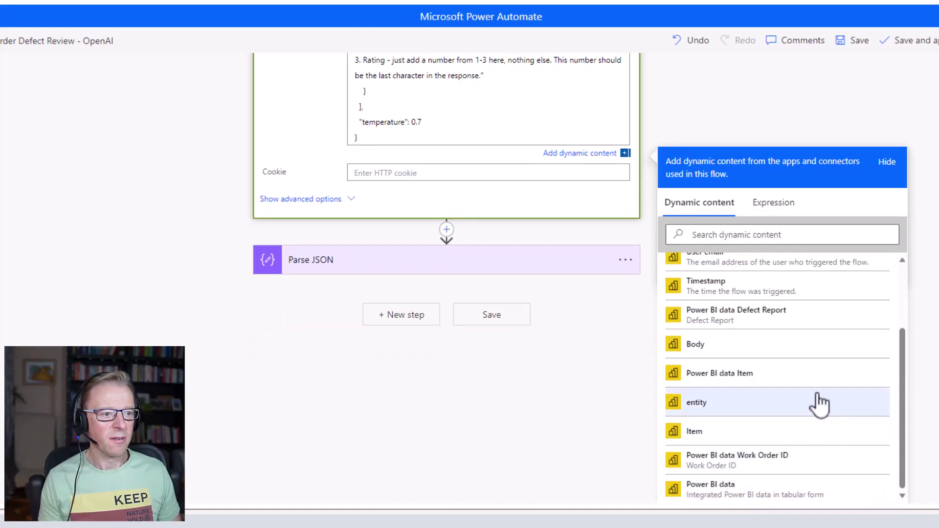
click(736, 325)
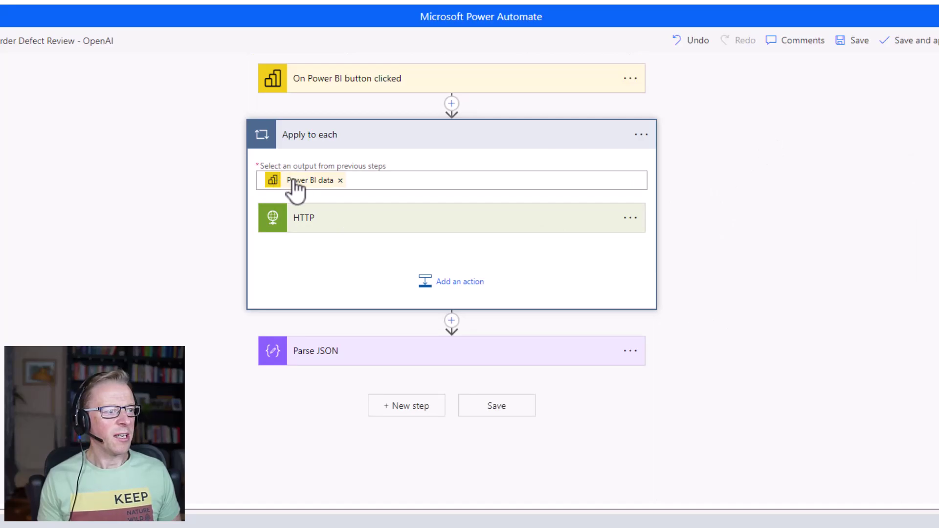
Examine the Apply to each input and the Defect Report reference in the body of the nested HTTP action
click(366, 225)
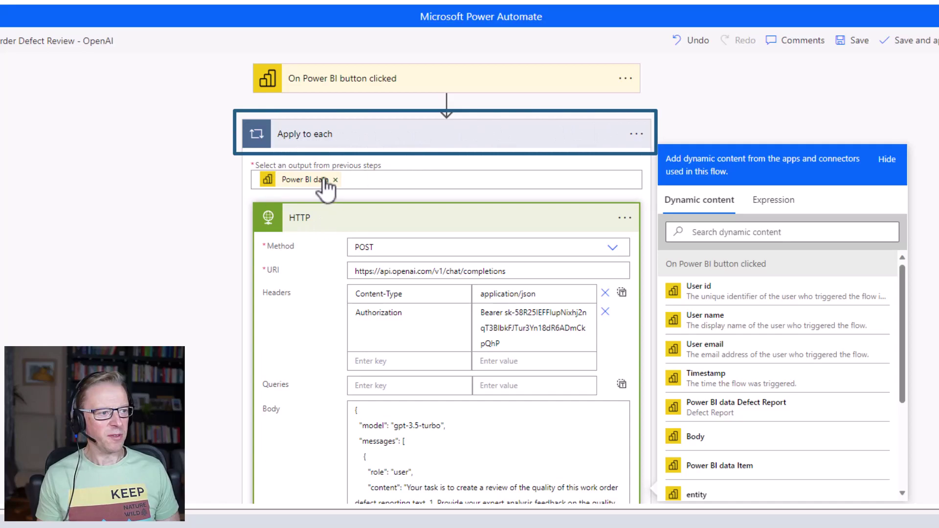
mouse_move(323, 191)
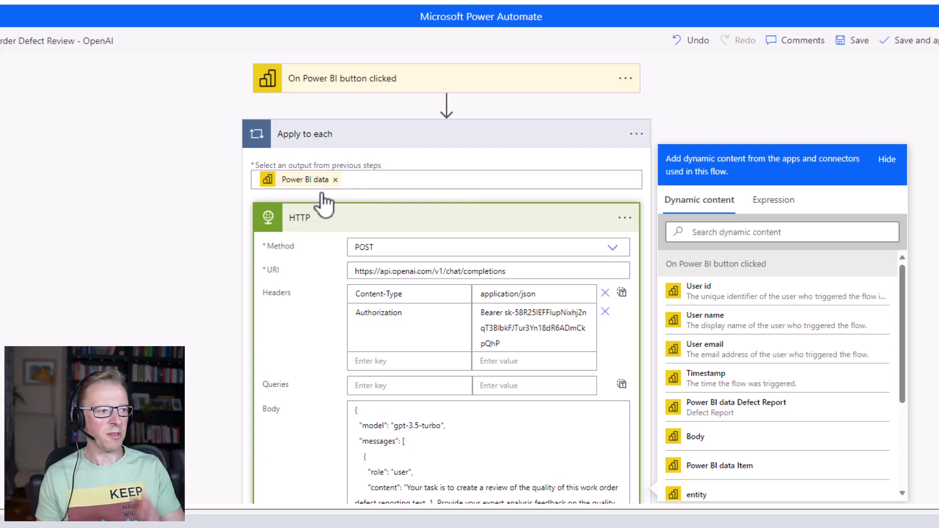
scroll(369, 262, down, 4)
scroll(372, 266, down, 2)
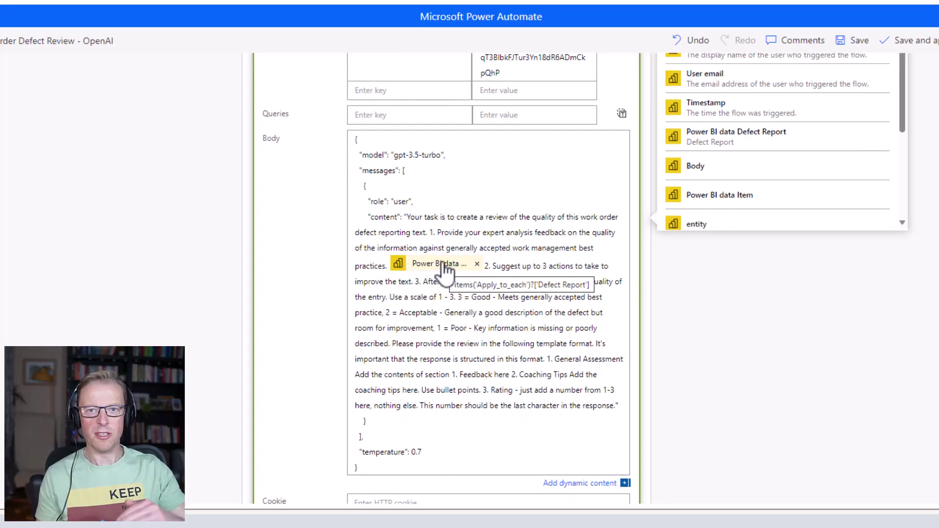
scroll(413, 214, up, 5)
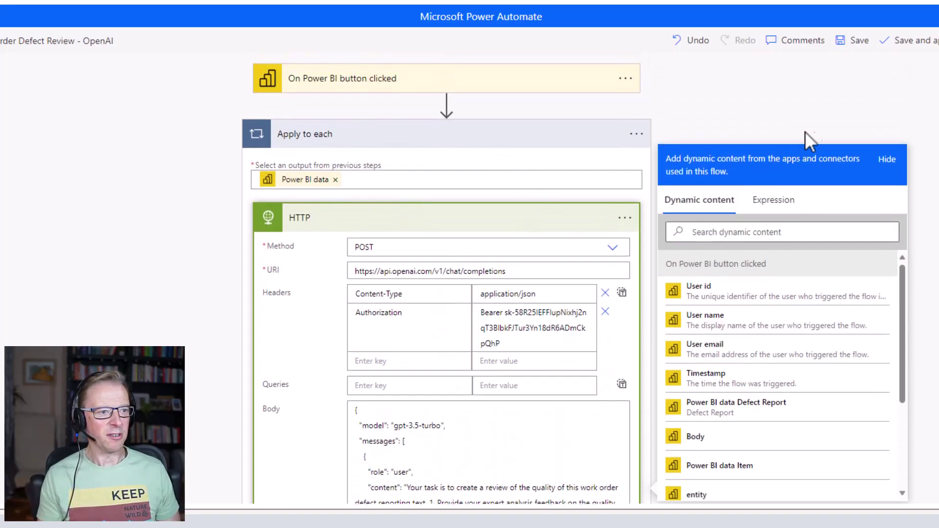
click(792, 111)
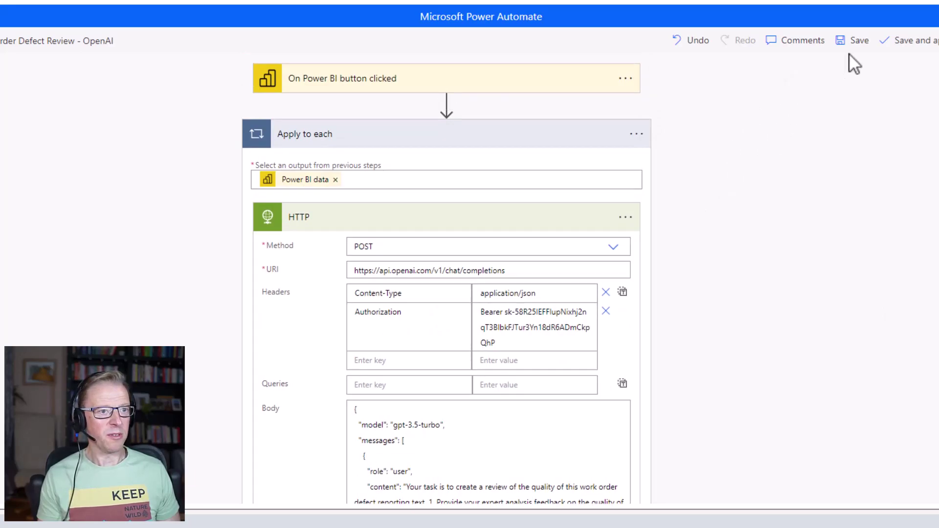
click(861, 41)
Copy the Parse JSON action below the loop and add the copy inside Apply to each, after the HTTP action
scroll(453, 360, down, 10)
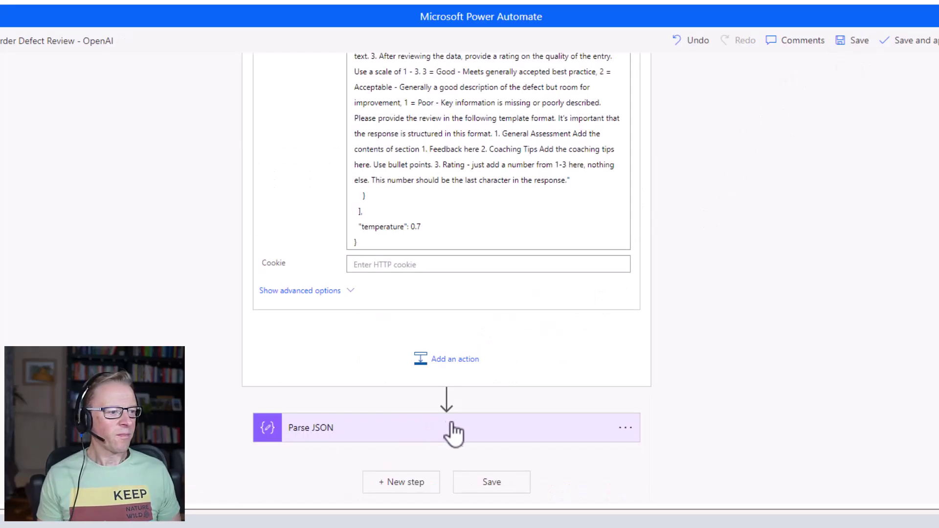
drag(450, 436, 456, 404)
click(625, 429)
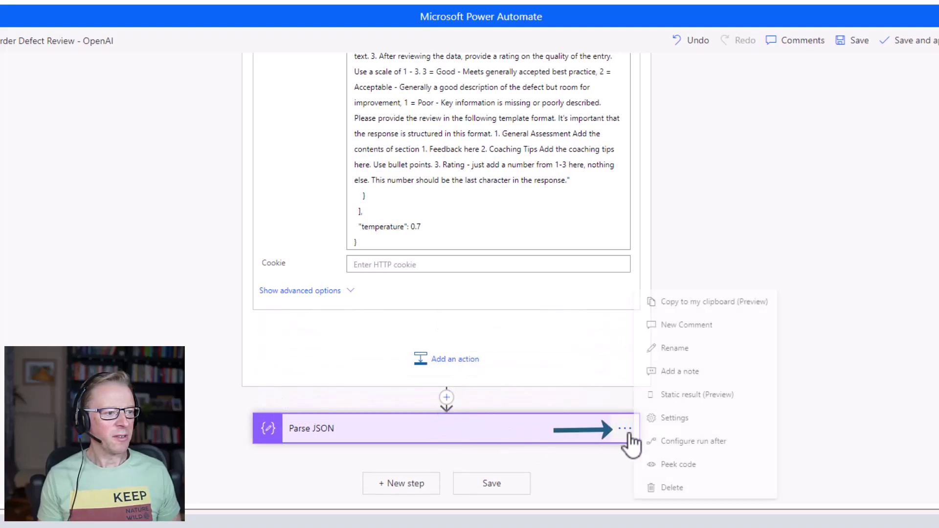
click(695, 303)
click(435, 297)
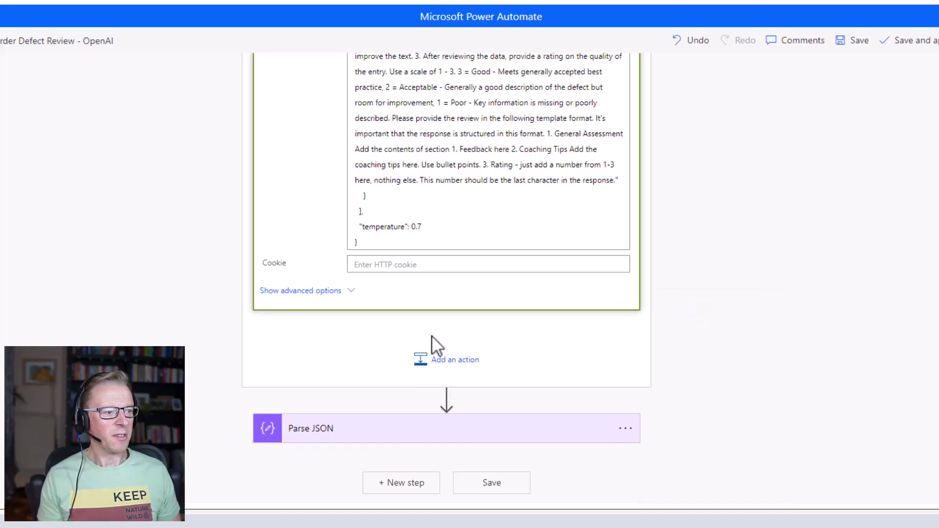
click(453, 363)
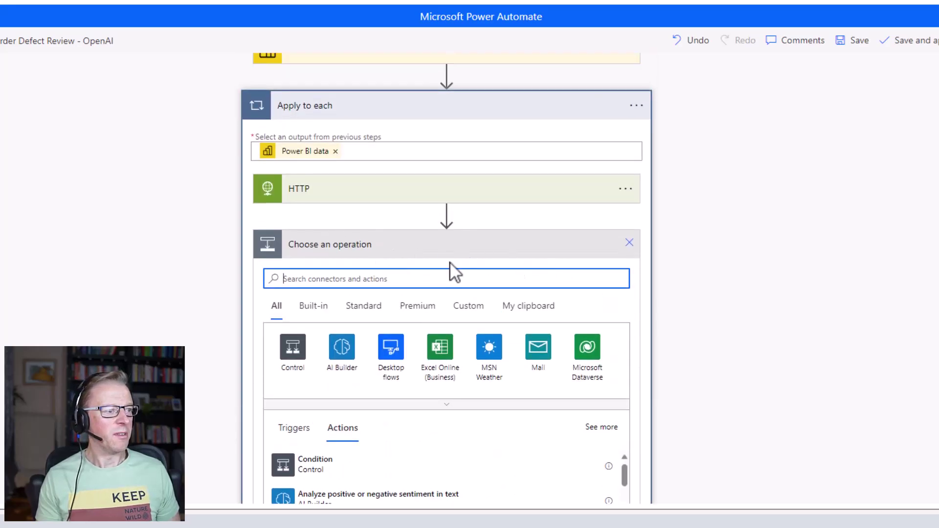
scroll(451, 273, down, 6)
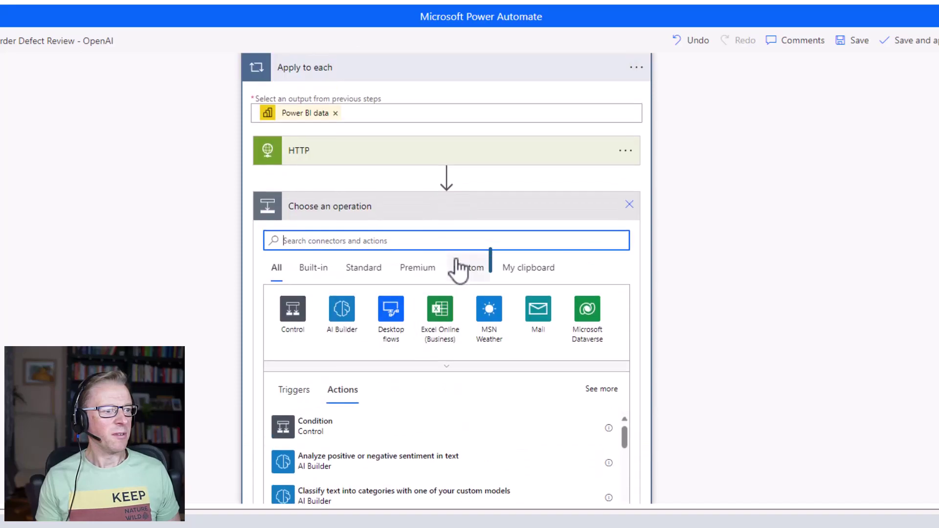
click(533, 269)
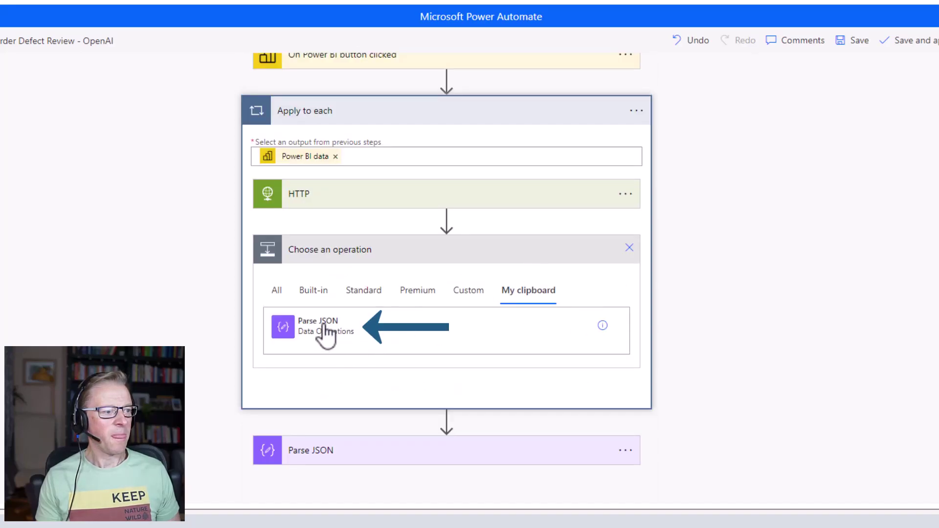
click(324, 327)
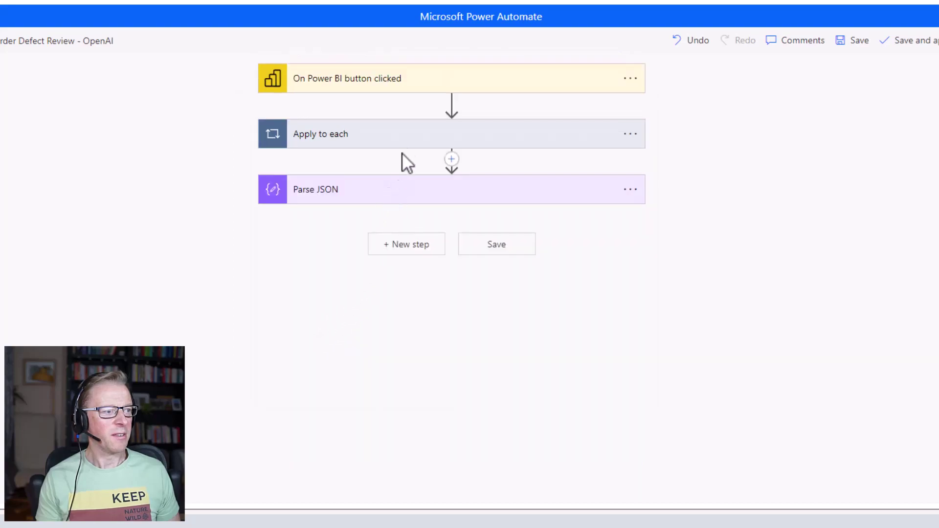
Expand the Apply to each loop and delete the original Parse JSON action below it
click(414, 142)
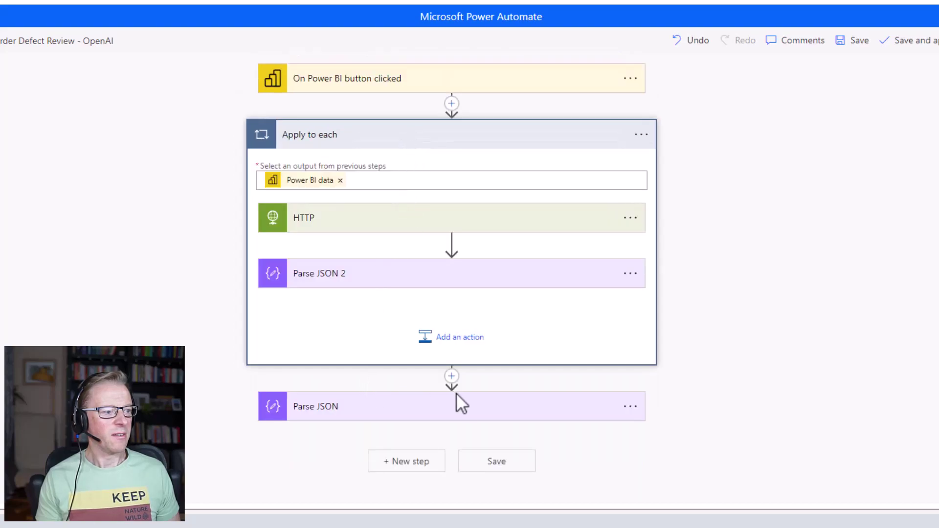
click(645, 407)
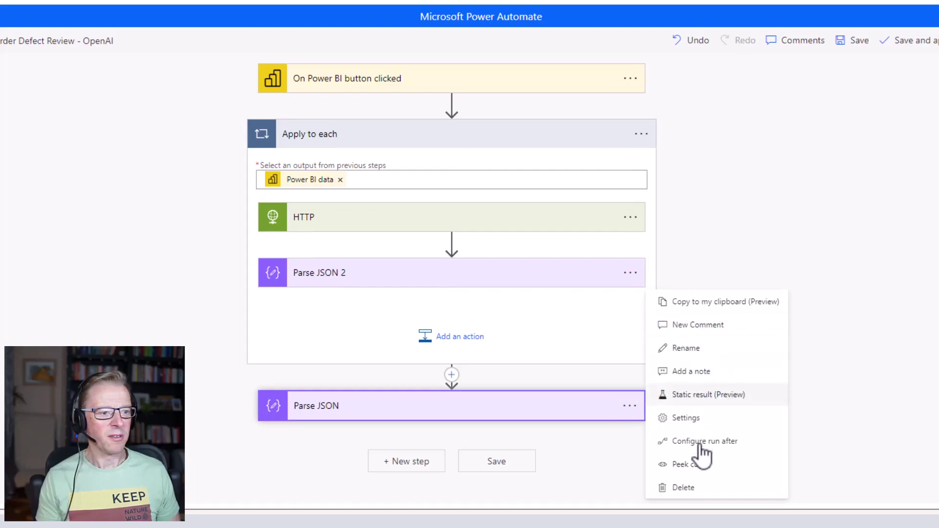
click(690, 489)
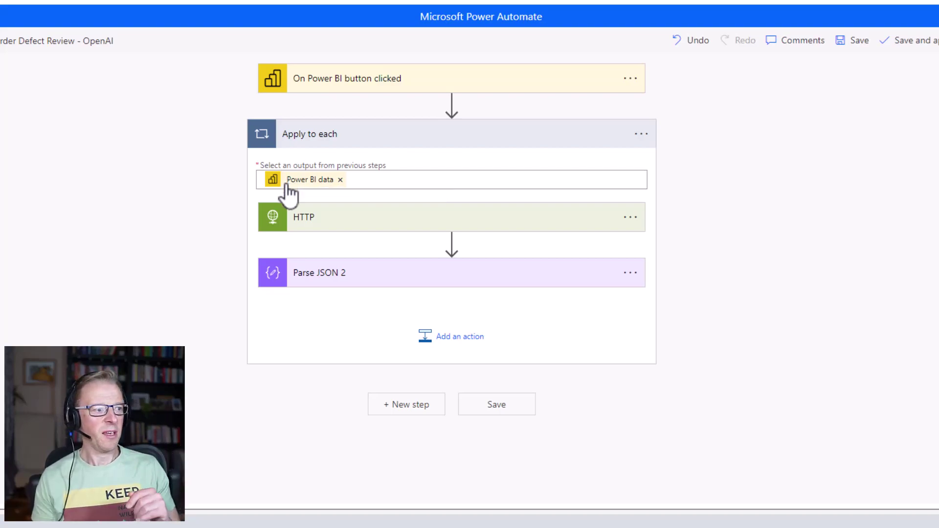
Review the Defect Report reference in the HTTP body and the content and schema of Parse JSON 2
click(338, 226)
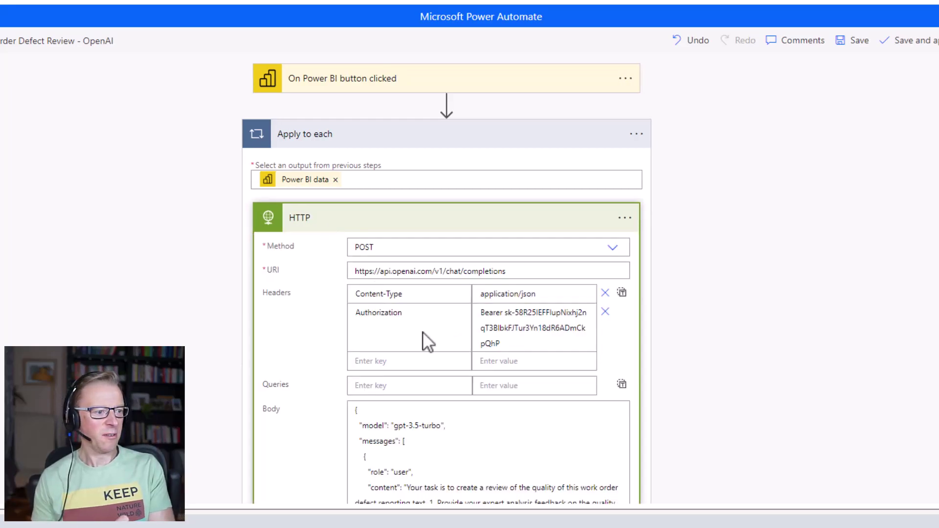
scroll(444, 382, down, 4)
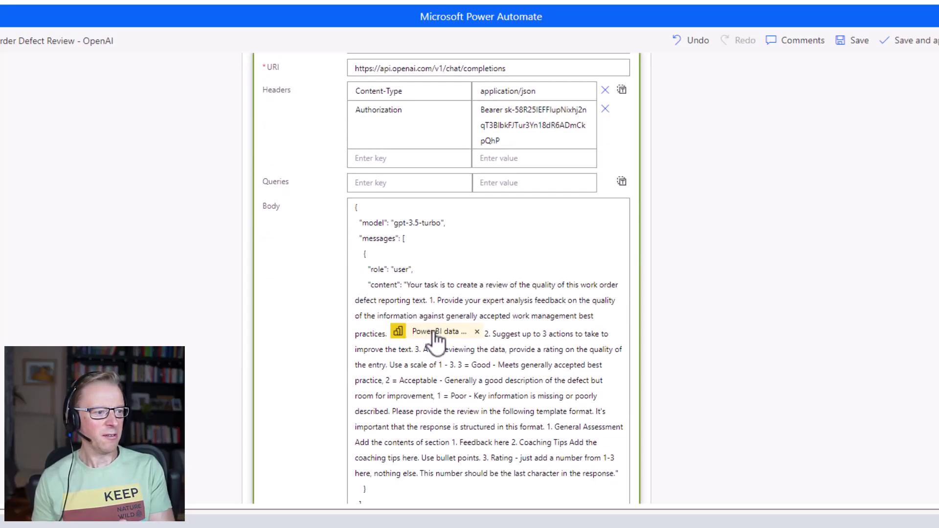
scroll(429, 336, down, 6)
click(398, 358)
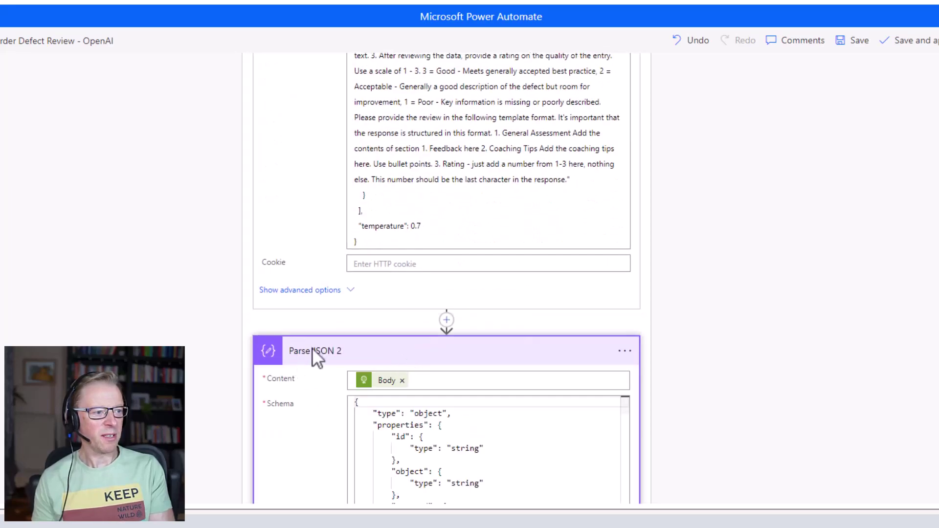
Add a SharePoint Create item action after Parse JSON 2 inside the loop and choose Effective Dashboards as its site address
scroll(473, 413, down, 3)
scroll(645, 338, down, 4)
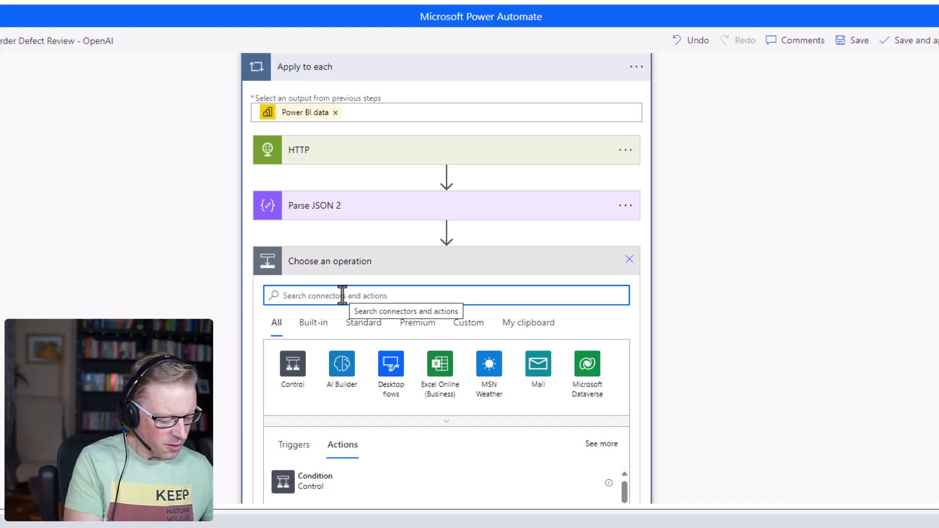
text(shar)
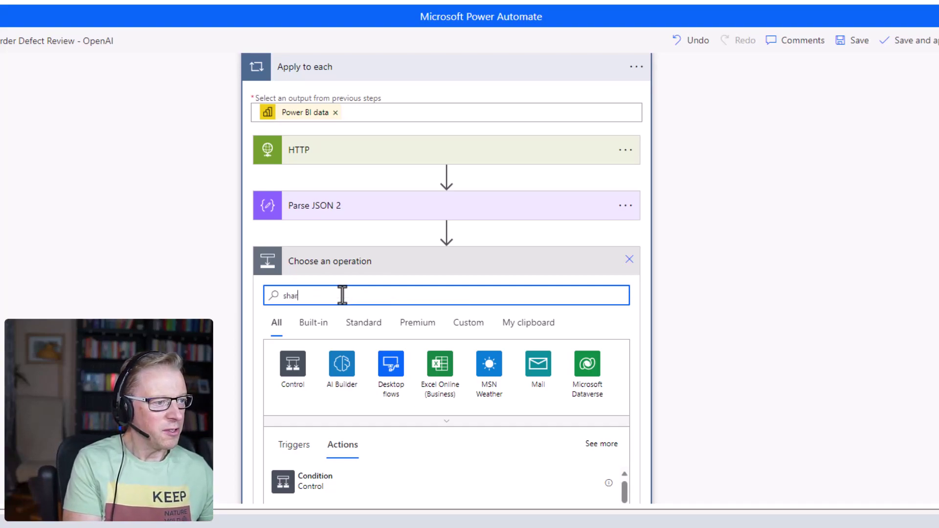
text(epoint)
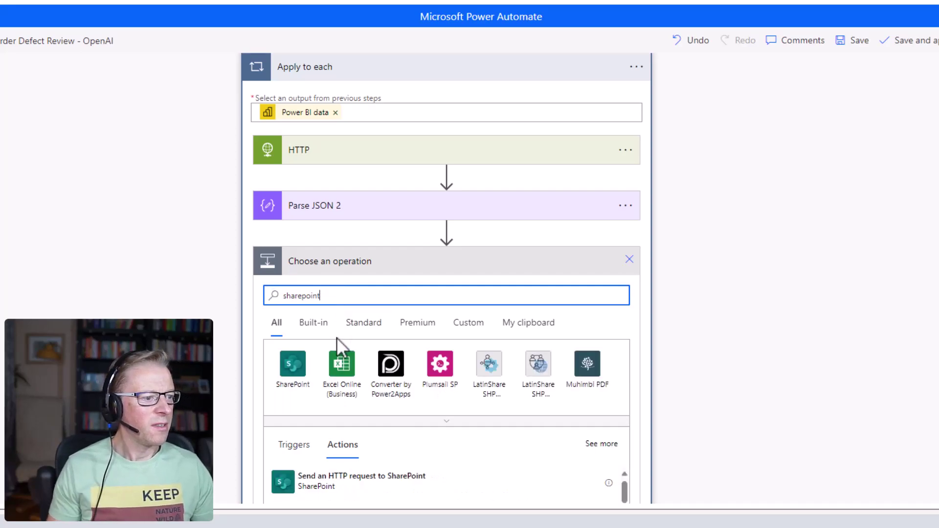
scroll(455, 442, down, 5)
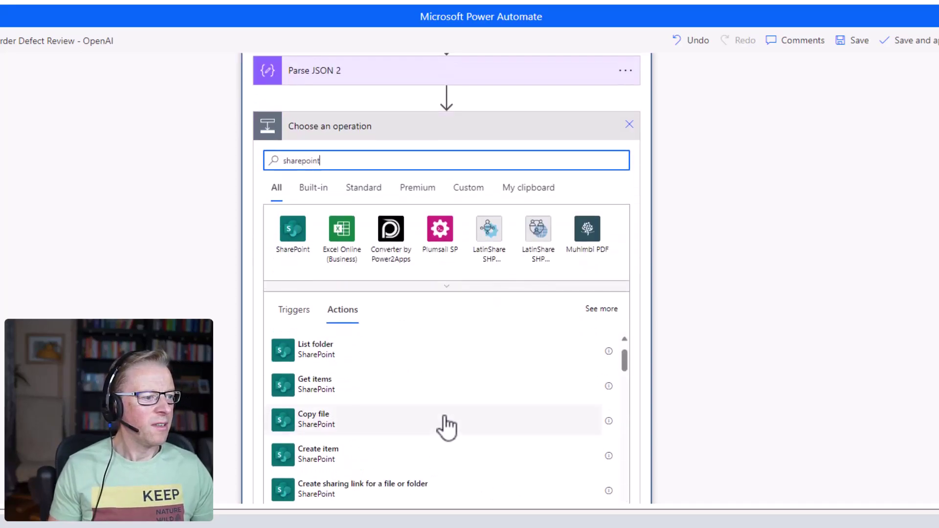
scroll(430, 416, down, 1)
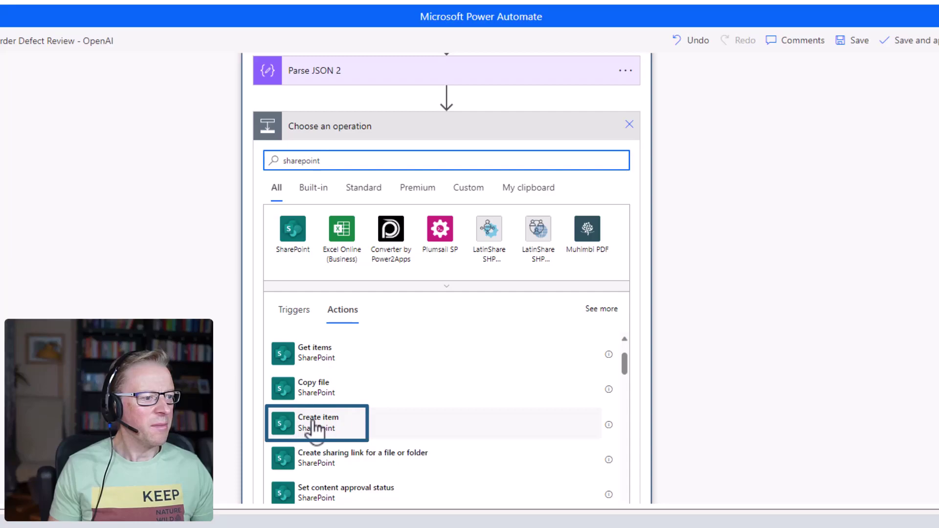
click(313, 424)
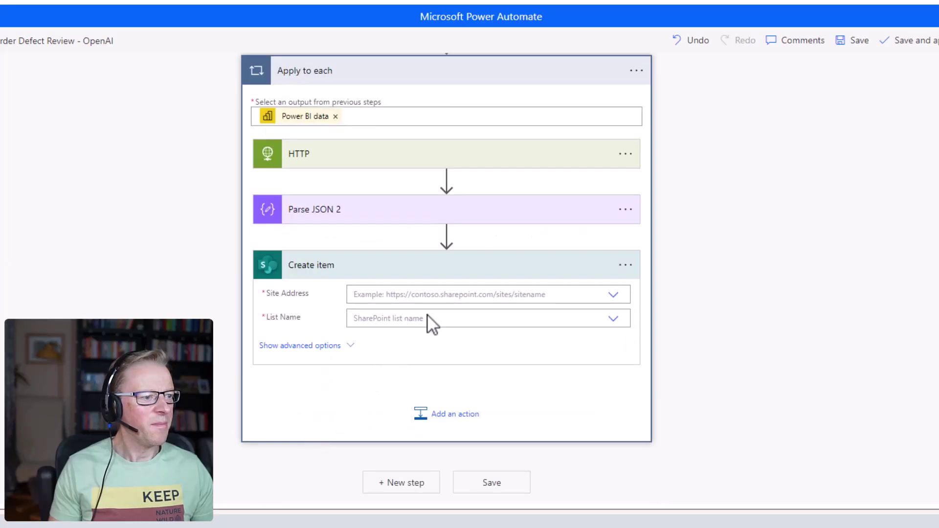
click(613, 295)
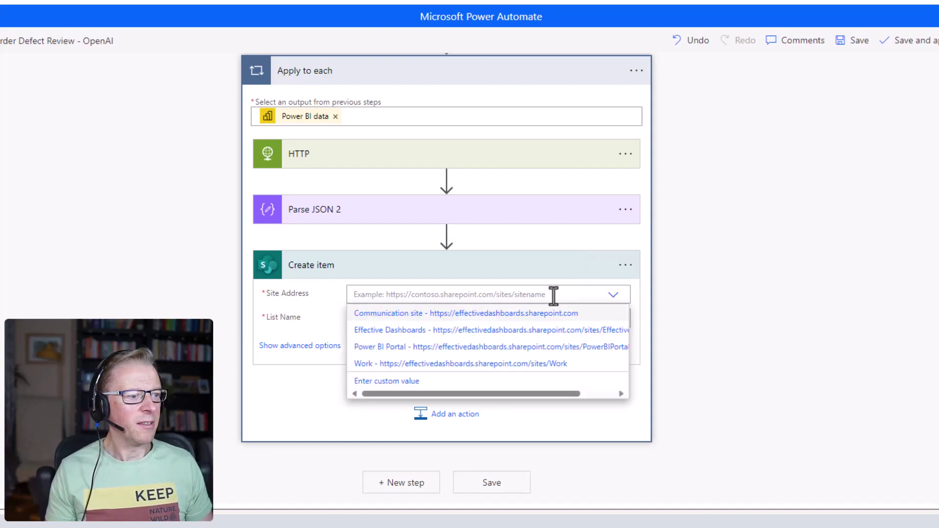
click(401, 331)
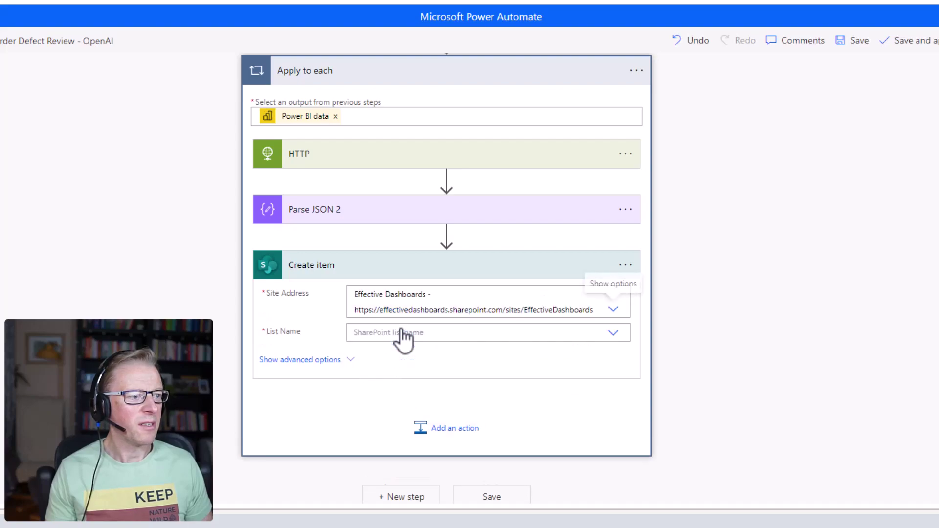
Set Create item's list to Work Order AI Assessment Results, enter "Title" as title, and map Work Order Number to Power BI data Work Order ID
click(406, 333)
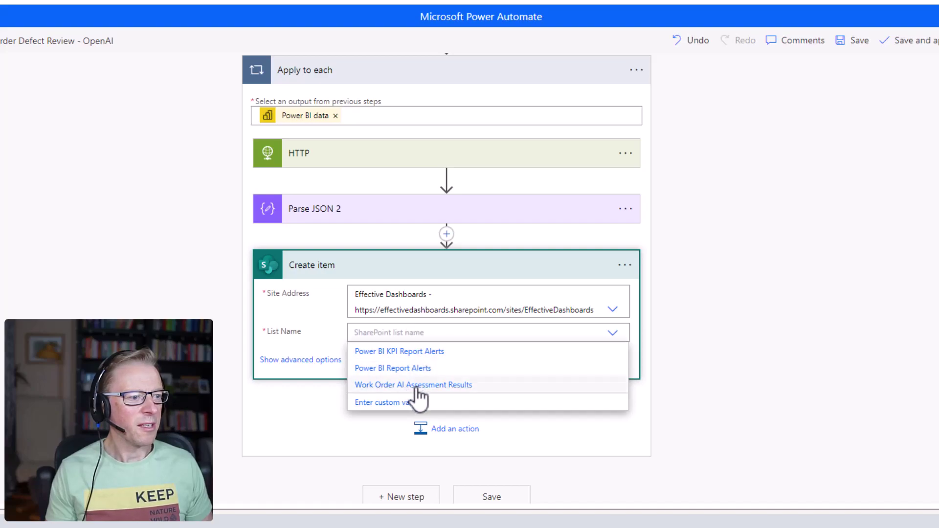
click(418, 386)
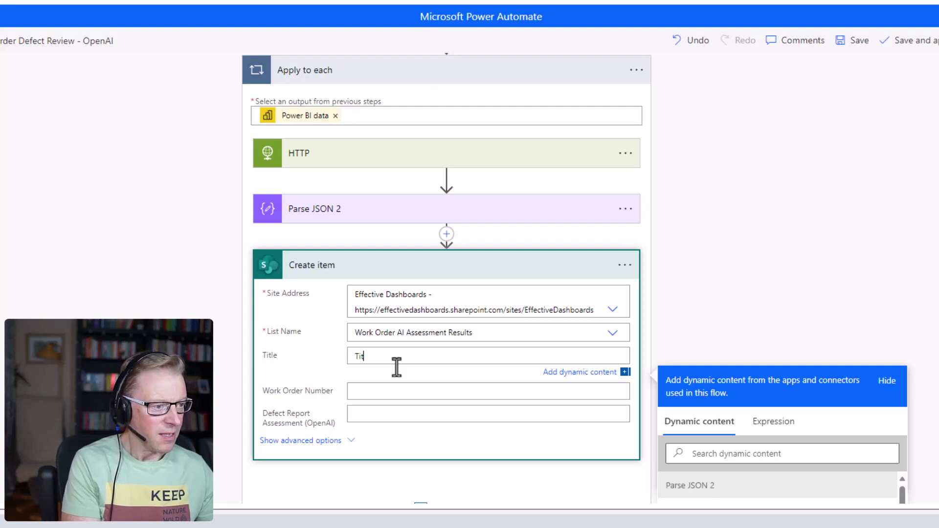
click(392, 390)
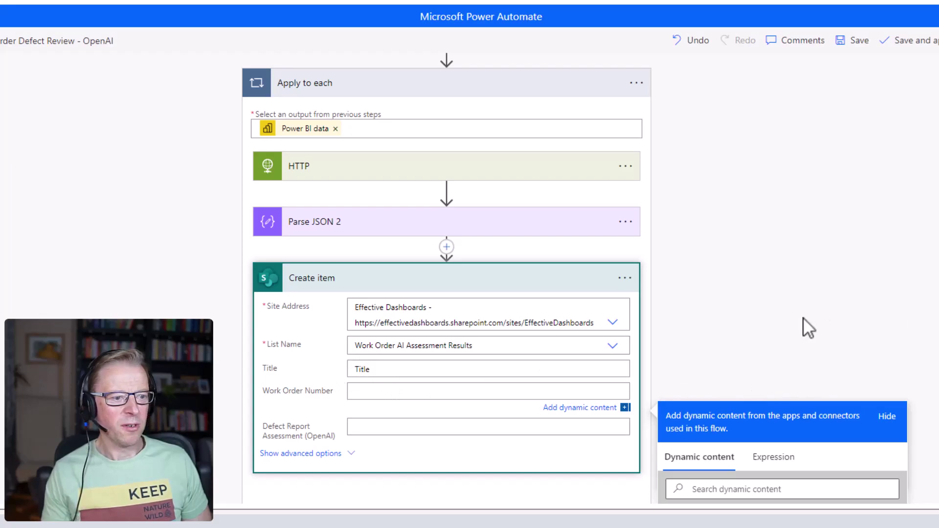
scroll(736, 216, down, 5)
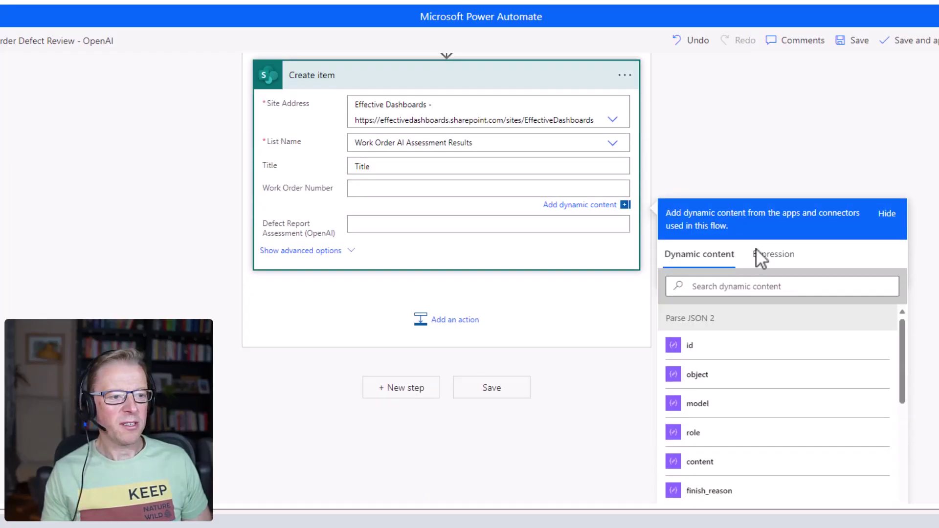
drag(905, 311, 904, 437)
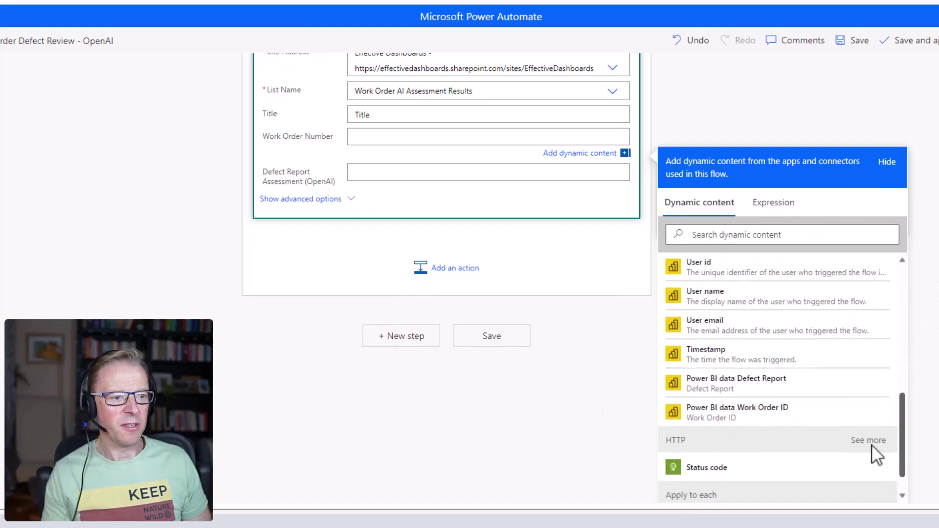
click(733, 417)
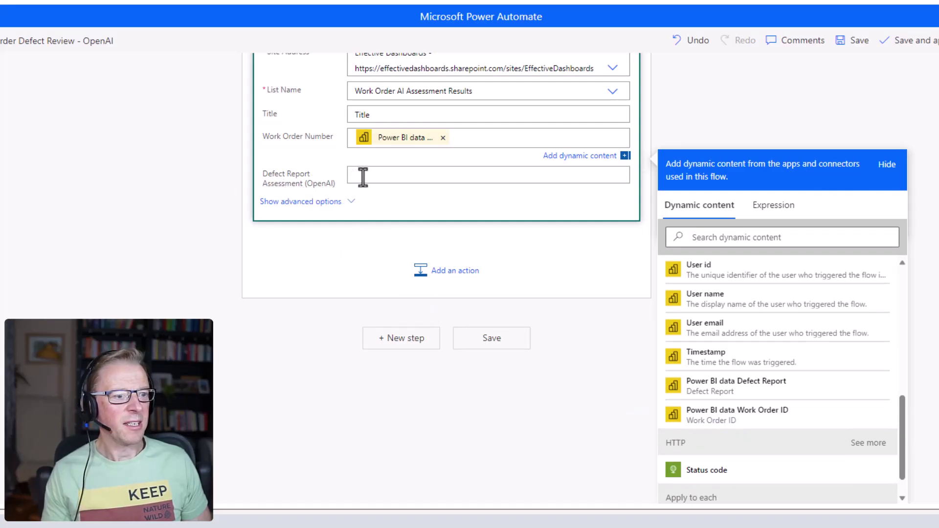
Map Defect Report Assessment (OpenAI) to the content output of Parse JSON 2 and expand Create item inside Apply to each 2
click(508, 182)
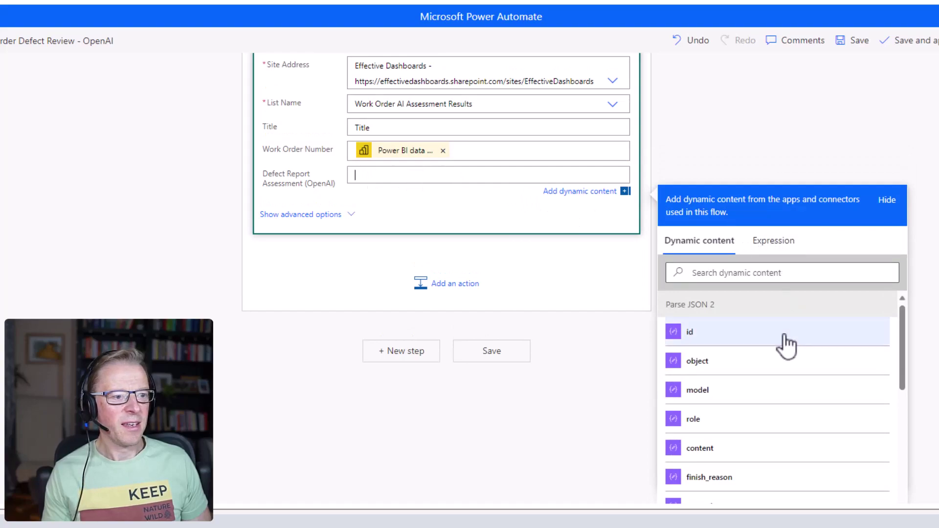
scroll(783, 362, down, 2)
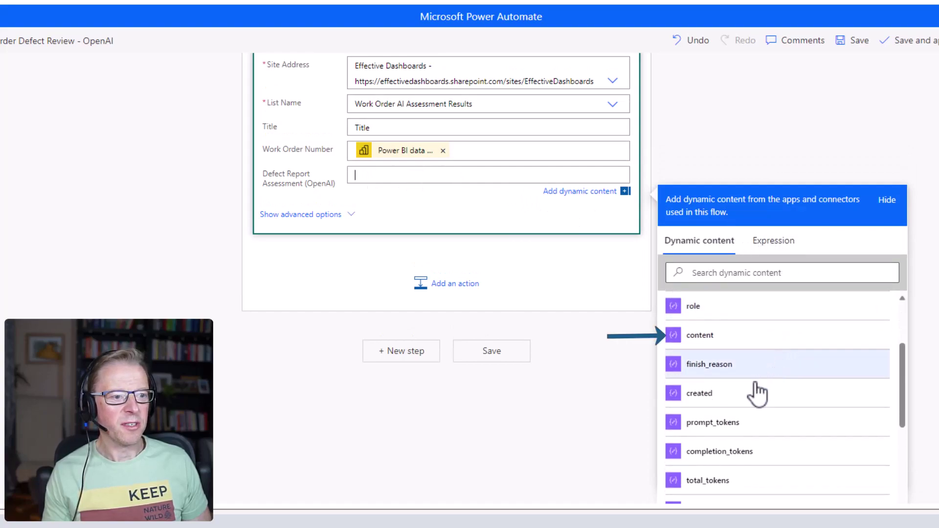
click(723, 343)
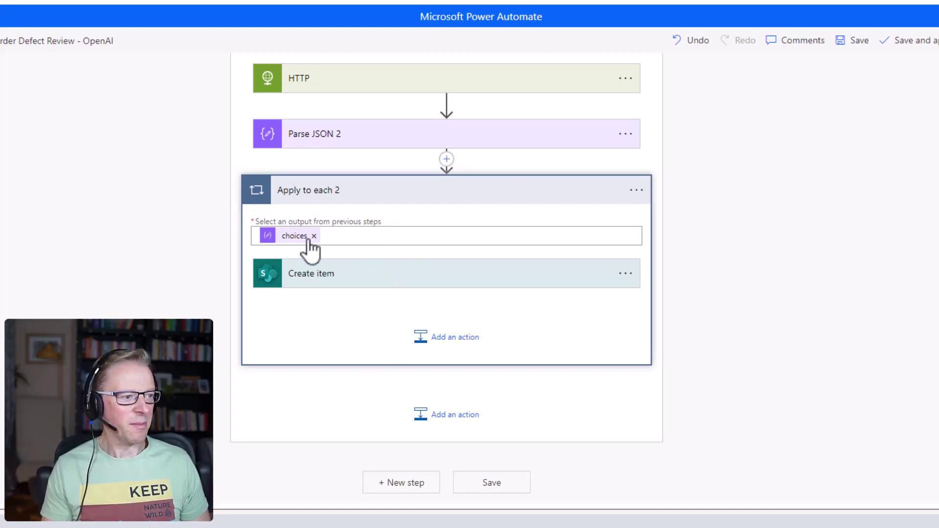
click(387, 276)
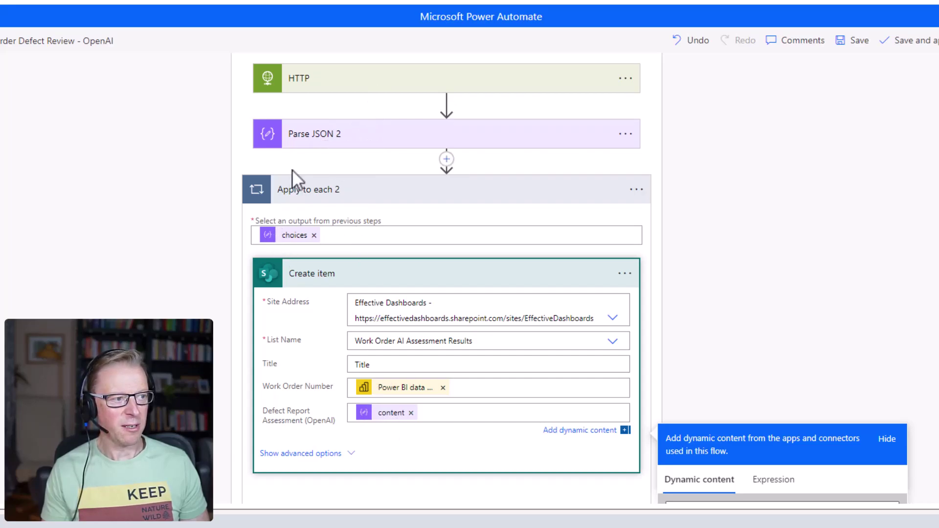
Save and apply the Work Order Defect Review - OpenAI flow and return to the report
scroll(760, 319, down, 1)
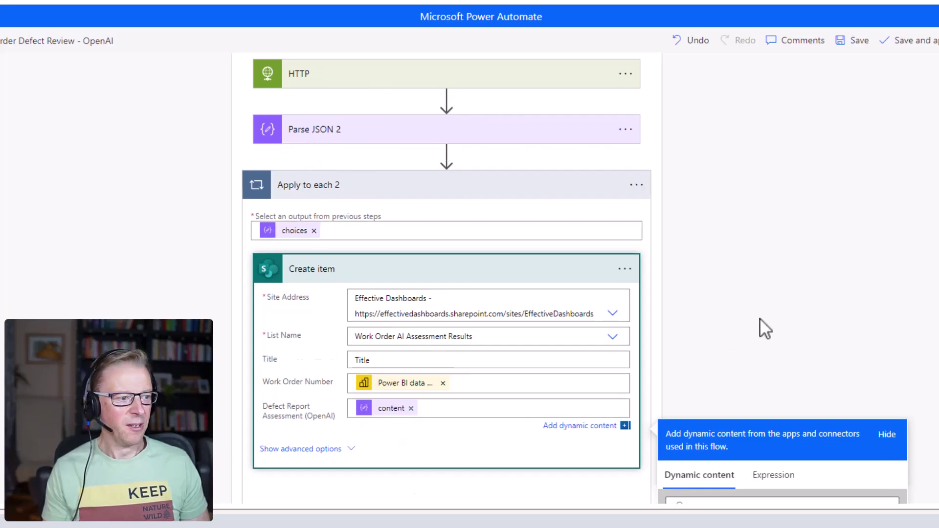
scroll(759, 318, down, 5)
scroll(784, 231, up, 4)
click(853, 43)
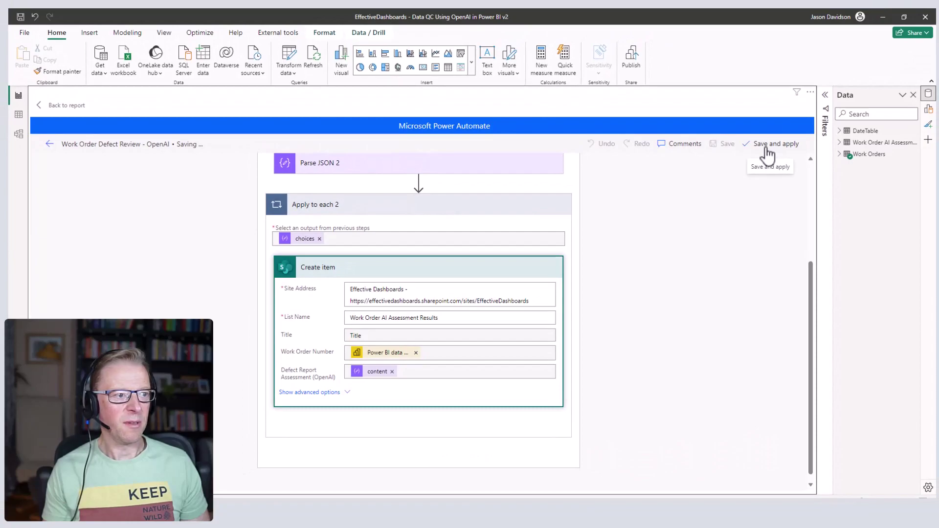
click(62, 105)
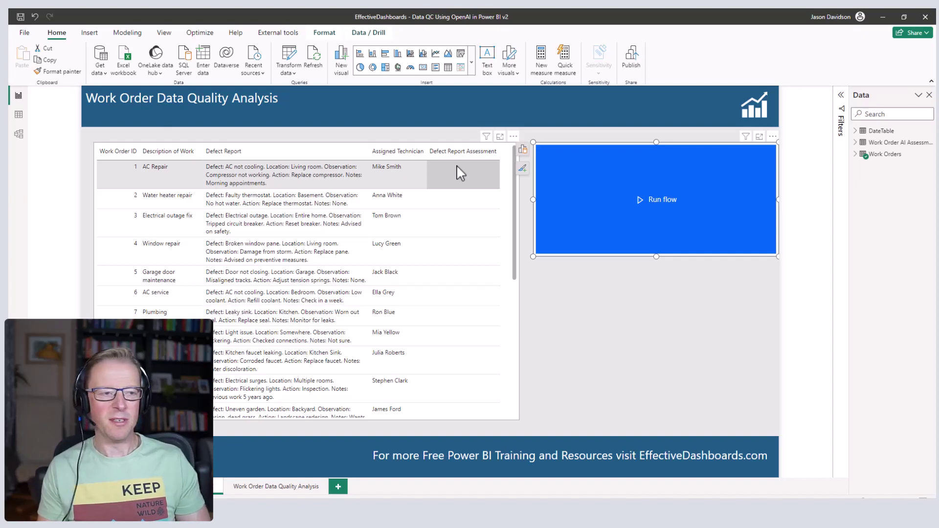
Run the flow for the AC Repair work order and open its latest run from the flow's run history
click(157, 169)
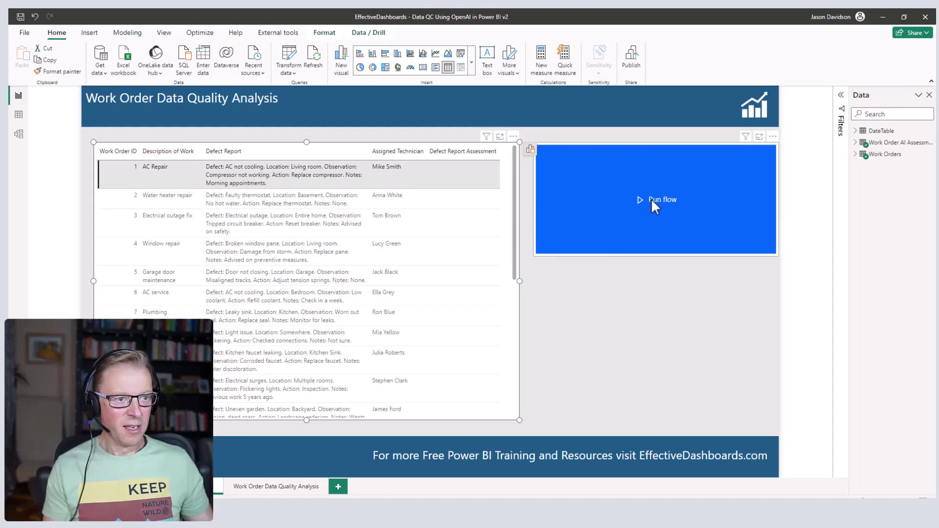
click(773, 137)
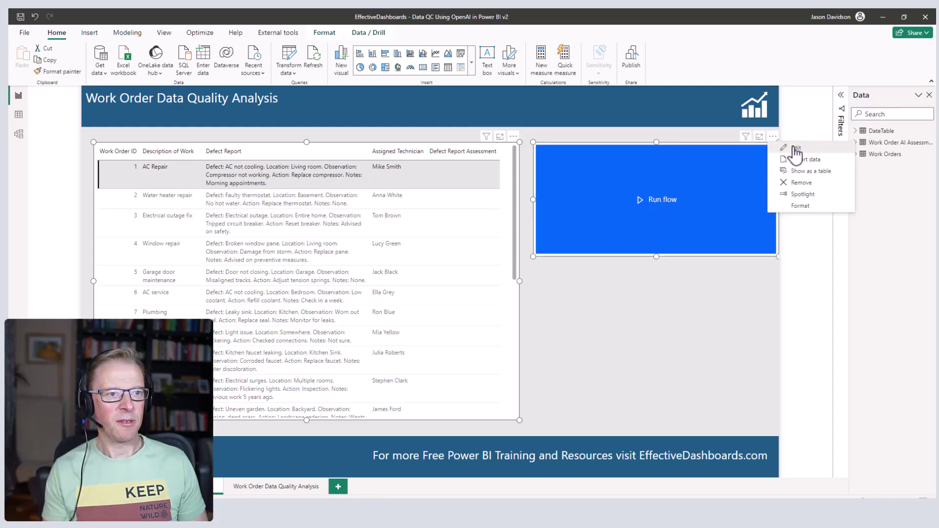
click(796, 148)
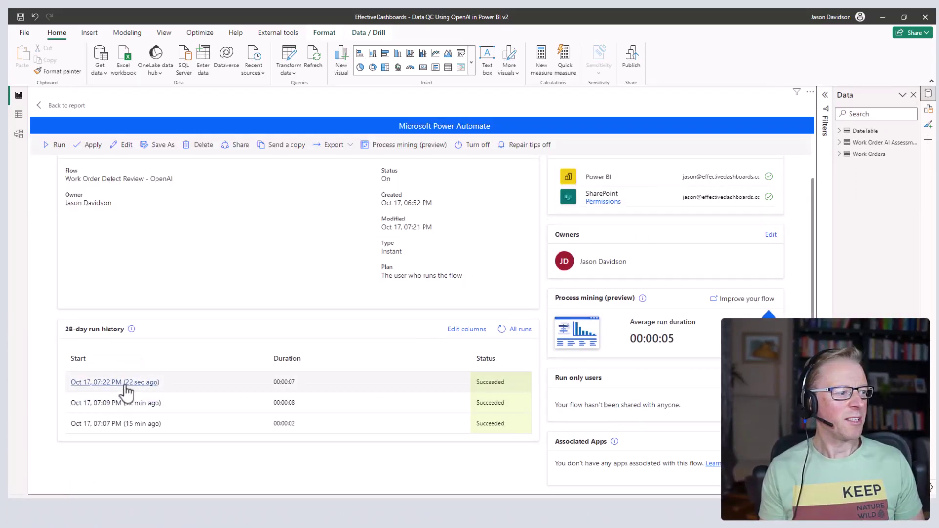
click(122, 384)
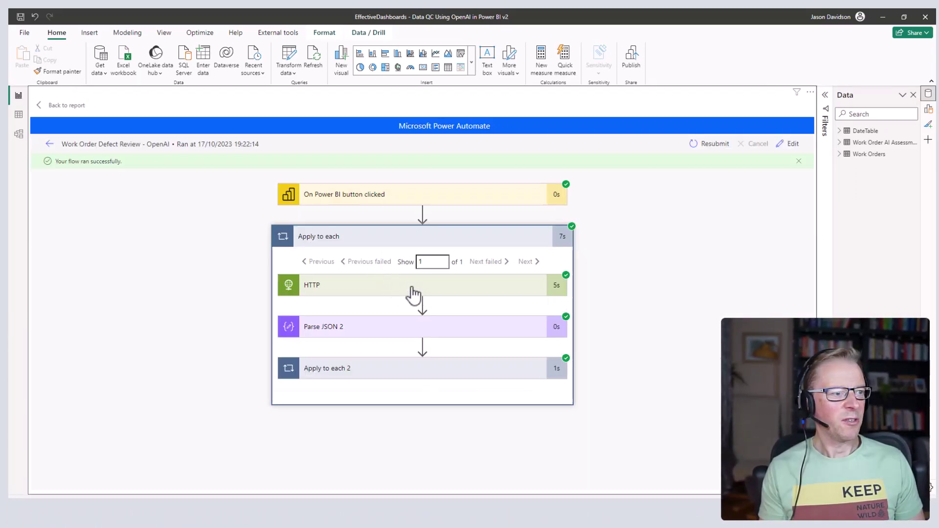
Examine the inputs and outputs of the HTTP and Parse JSON 2 actions in the latest run
click(414, 290)
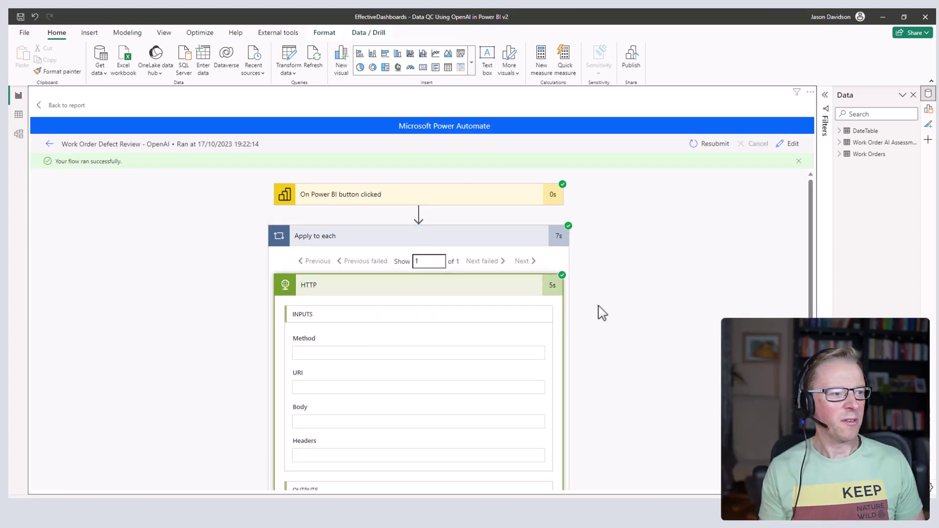
scroll(601, 314, down, 3)
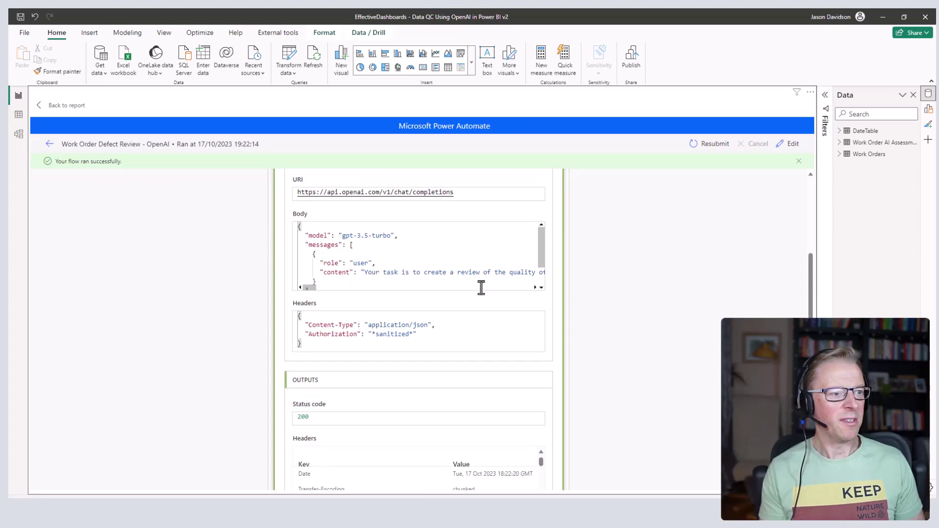
scroll(599, 348, down, 5)
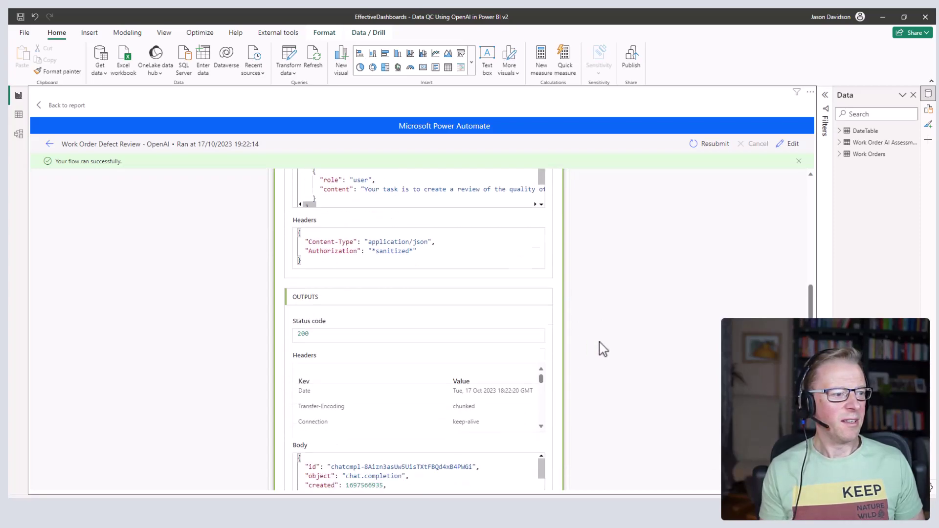
scroll(467, 341, down, 1)
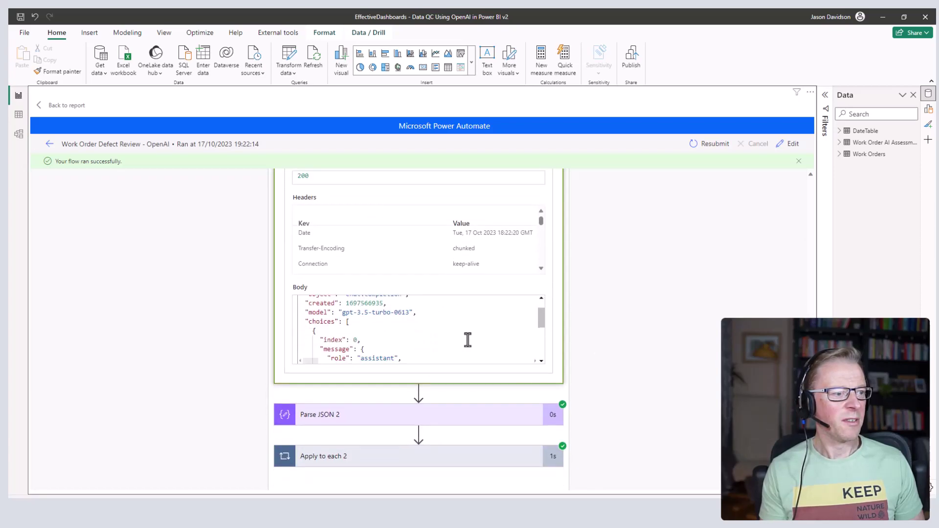
click(489, 418)
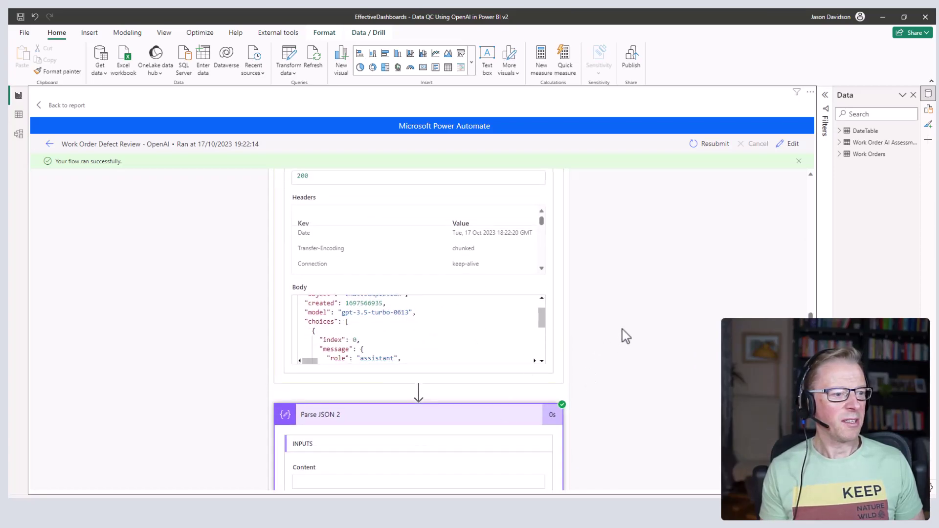
scroll(626, 281, down, 3)
scroll(645, 300, down, 3)
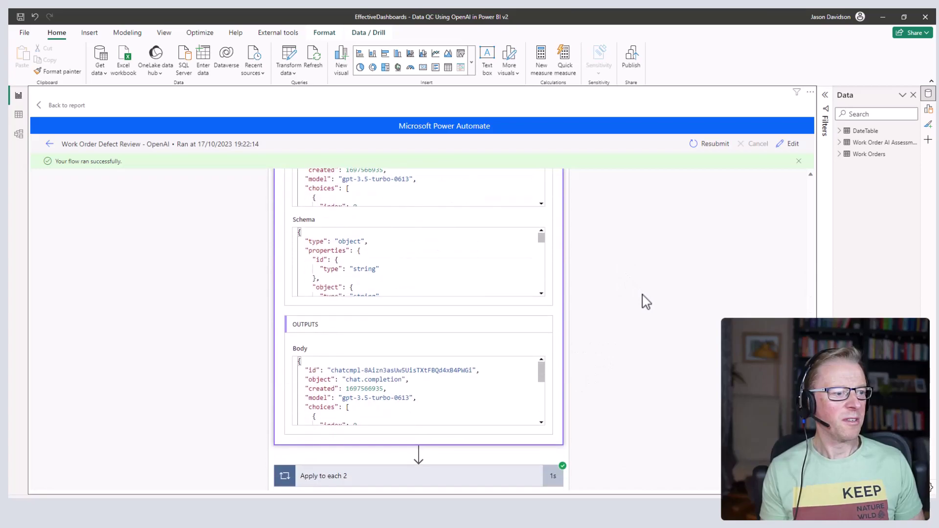
scroll(431, 351, down, 3)
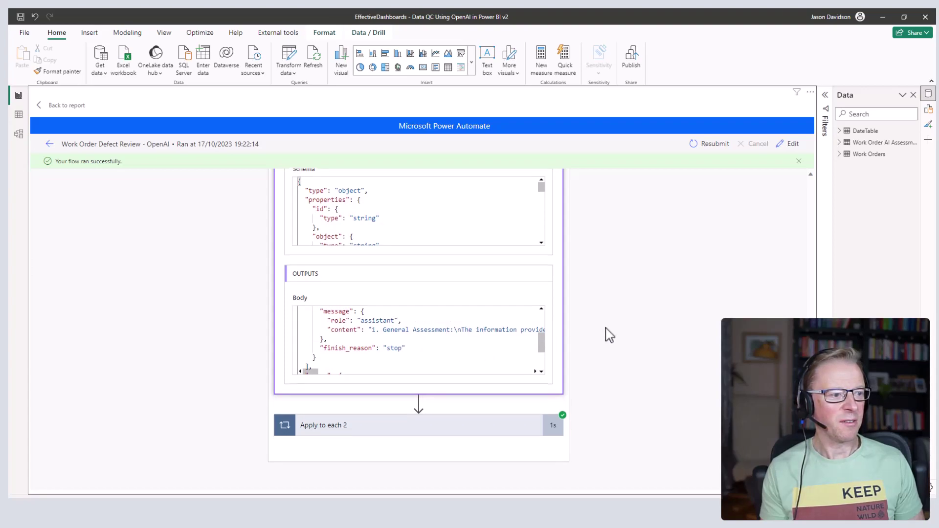
Examine the inputs and output body of the SharePoint Create item action inside Apply to each 2
click(419, 433)
scroll(653, 334, down, 1)
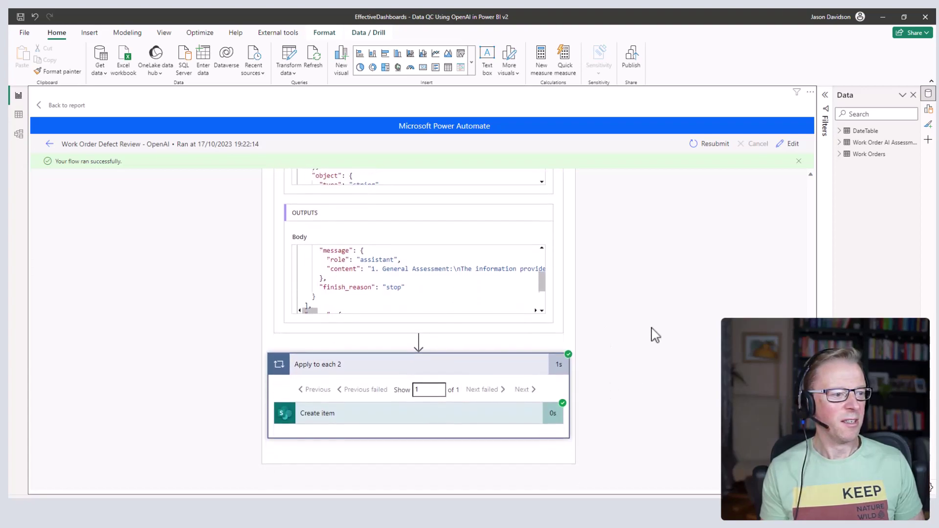
click(470, 412)
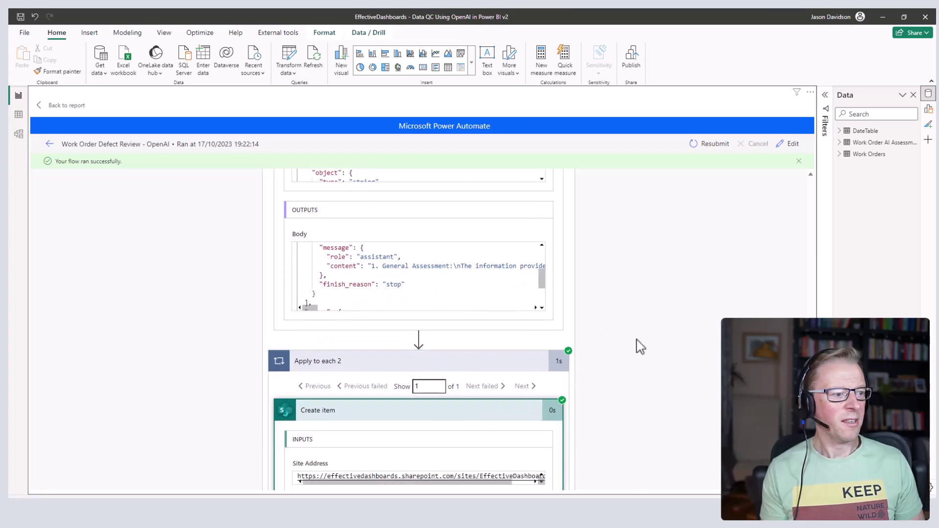
scroll(642, 353, down, 3)
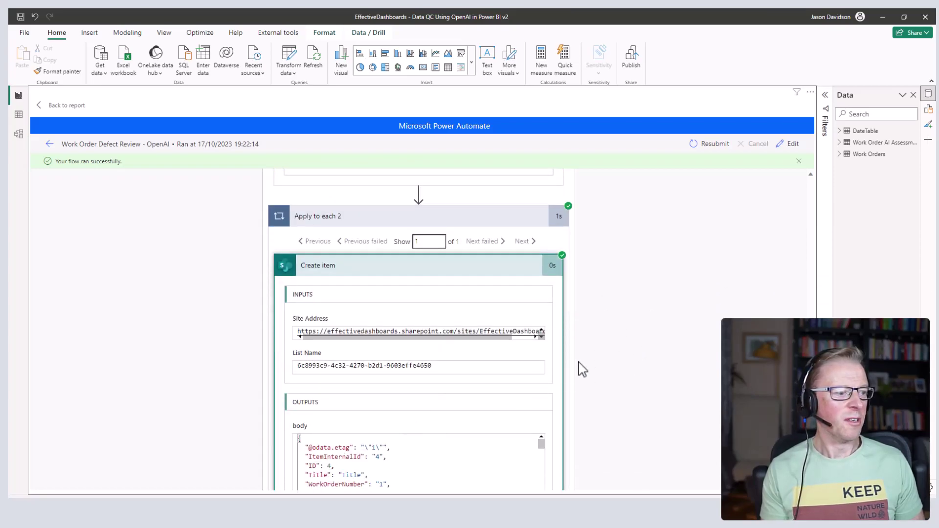
scroll(588, 370, down, 2)
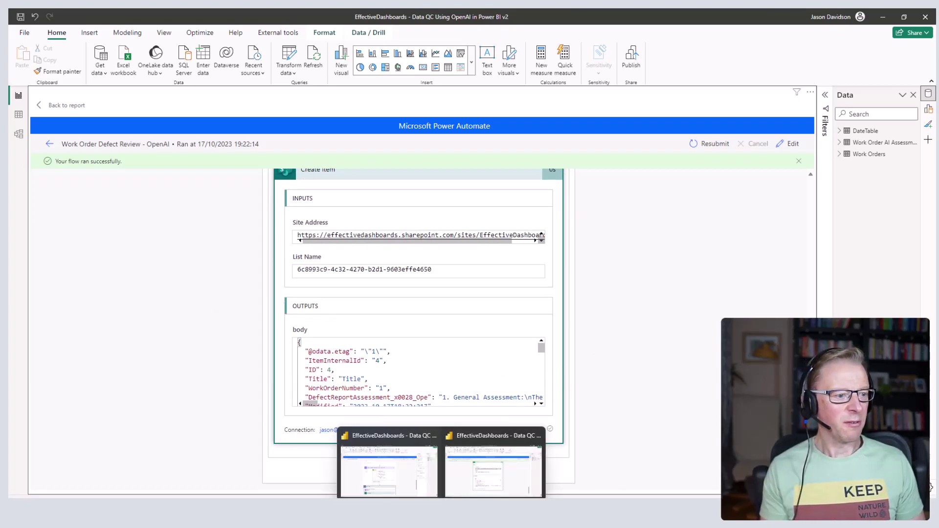
Return to the report, widen the work order table, and shrink the Run flow button to fit beside it
click(57, 105)
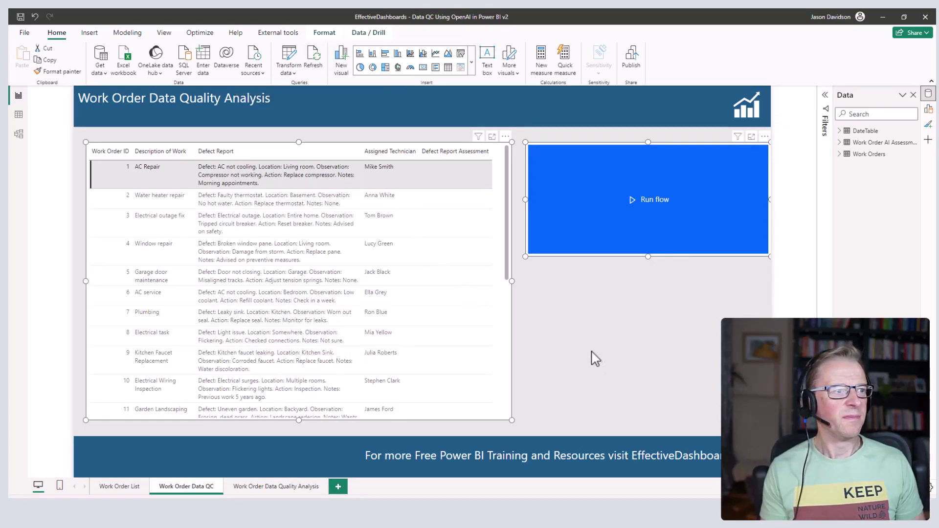
drag(519, 281, 629, 281)
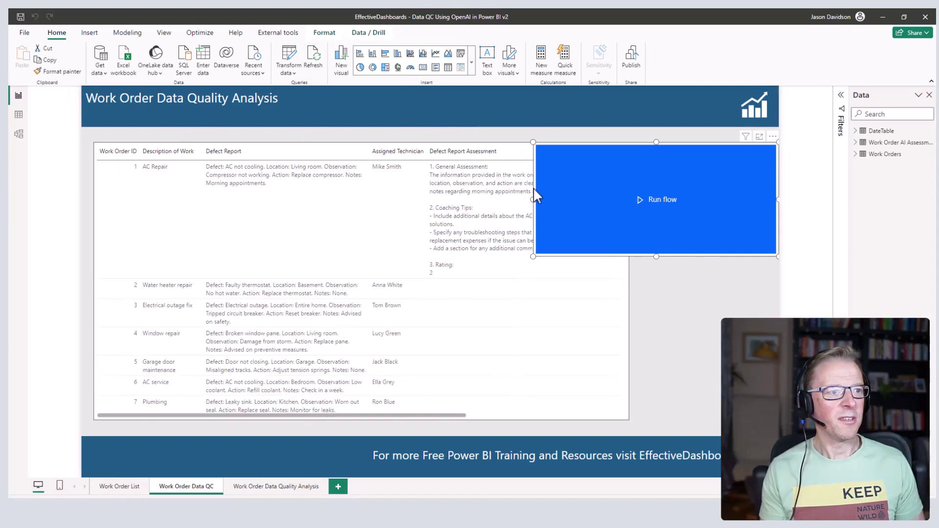
click(532, 254)
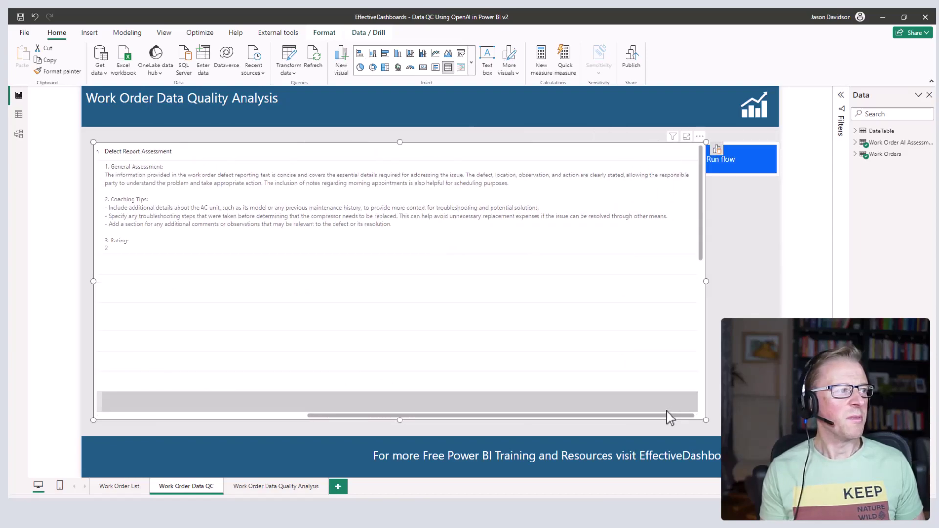
Read the AC Repair assessment across the table and narrow the Defect Report Assessment column so its text wraps within the visual
drag(670, 415, 404, 417)
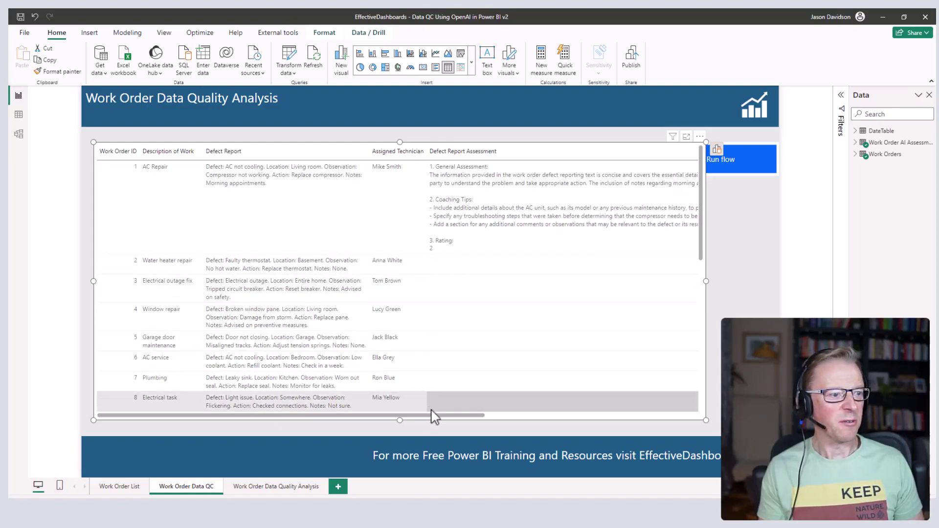
drag(435, 417, 566, 419)
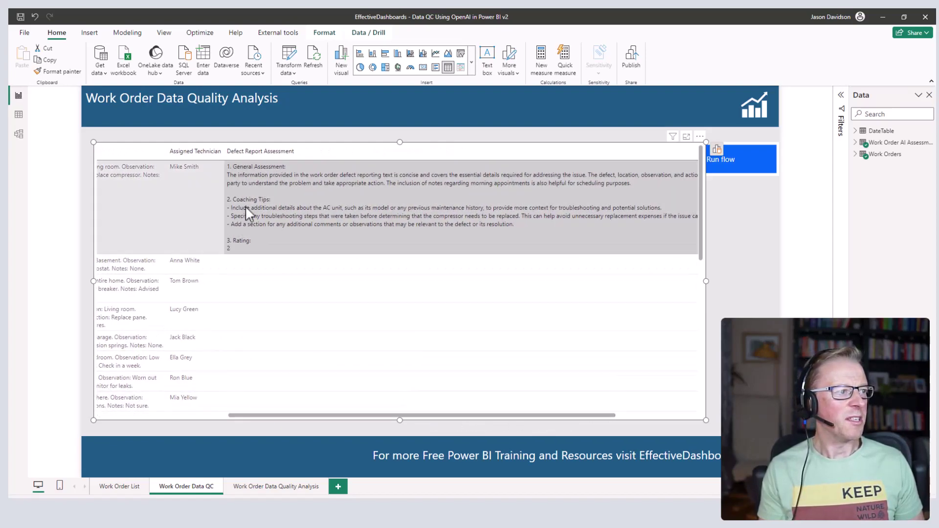
click(658, 416)
click(659, 416)
drag(701, 151, 321, 153)
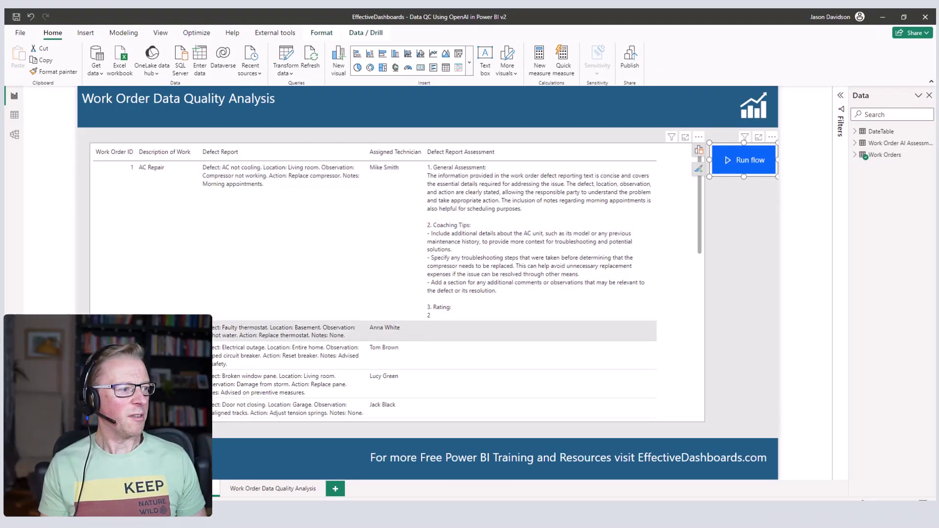
Filter the work order table's Work Order ID to exclude 1 and blanks, and run the flow on the remaining work orders
click(404, 334)
click(840, 203)
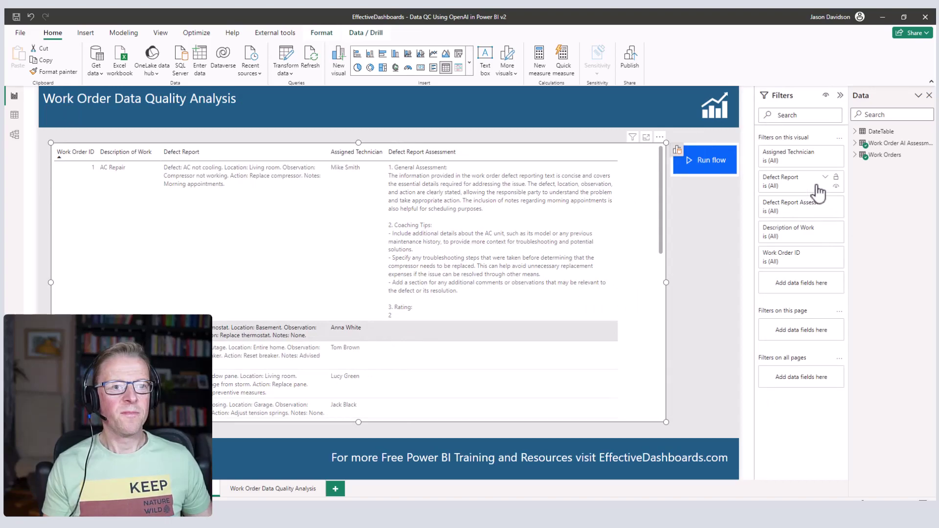
click(820, 259)
ctrl+click(711, 161)
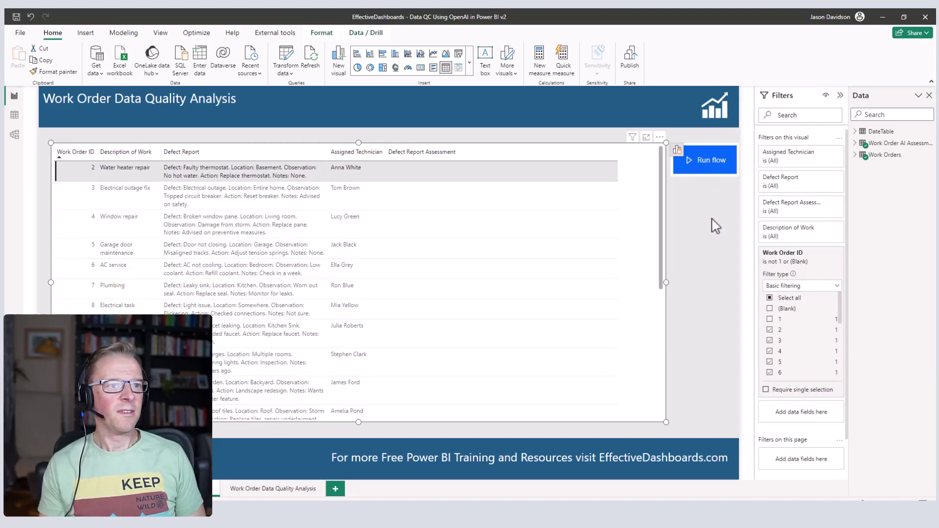
Open the Work Order Defect Review - OpenAI flow from the button visual and inspect the Apply to each loop in the running instance
click(735, 148)
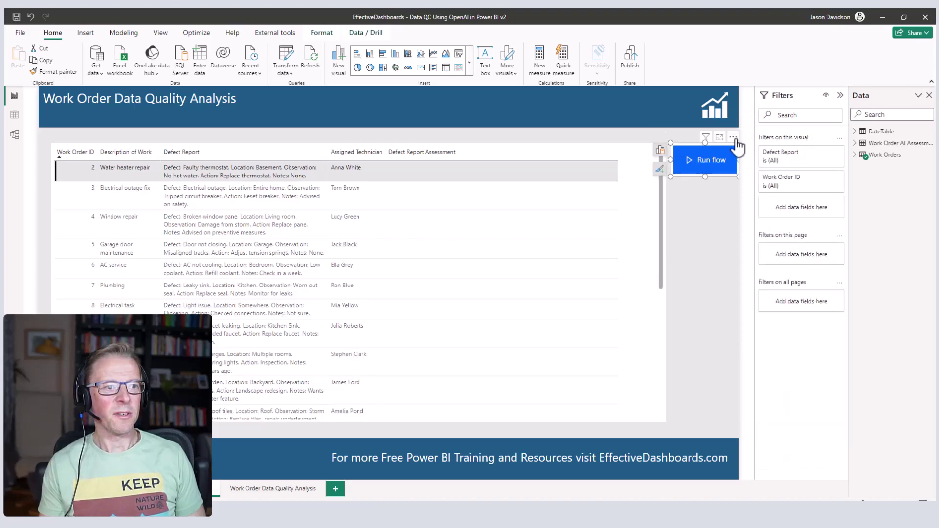
click(733, 137)
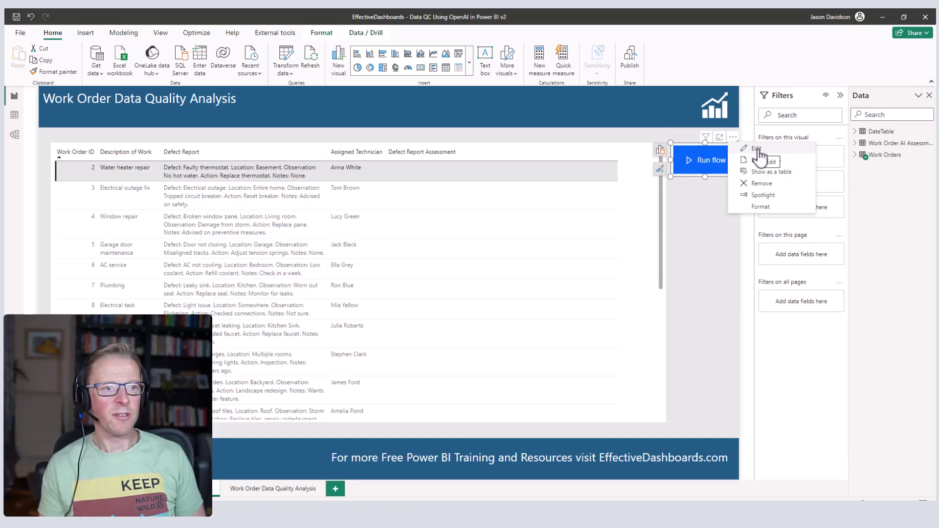
click(758, 149)
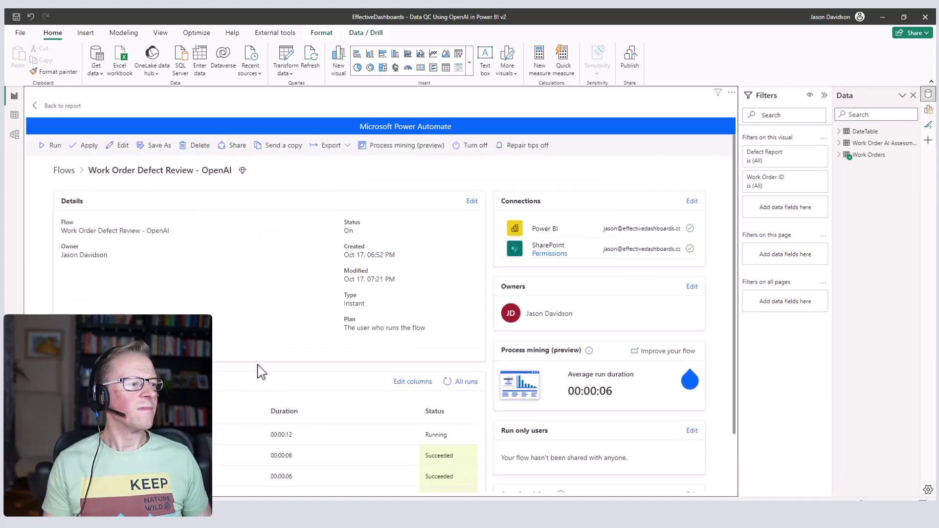
scroll(262, 372, down, 2)
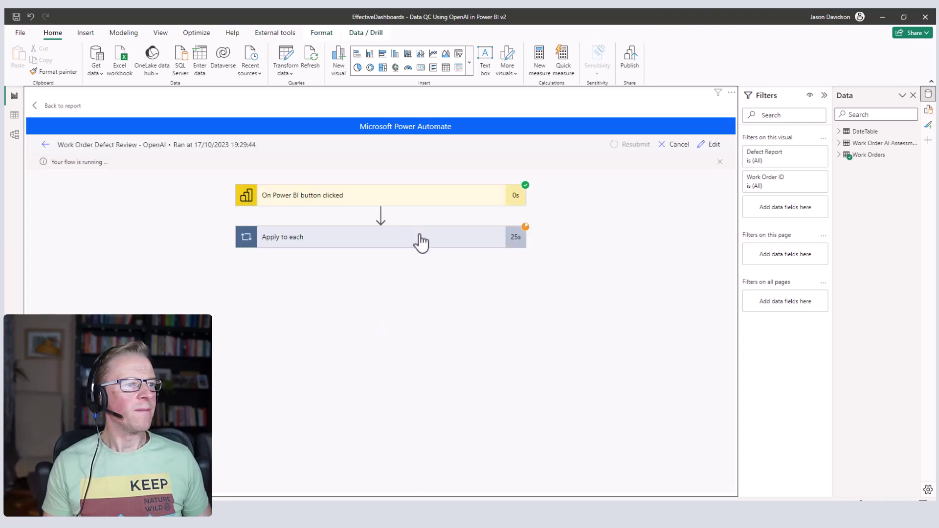
click(421, 242)
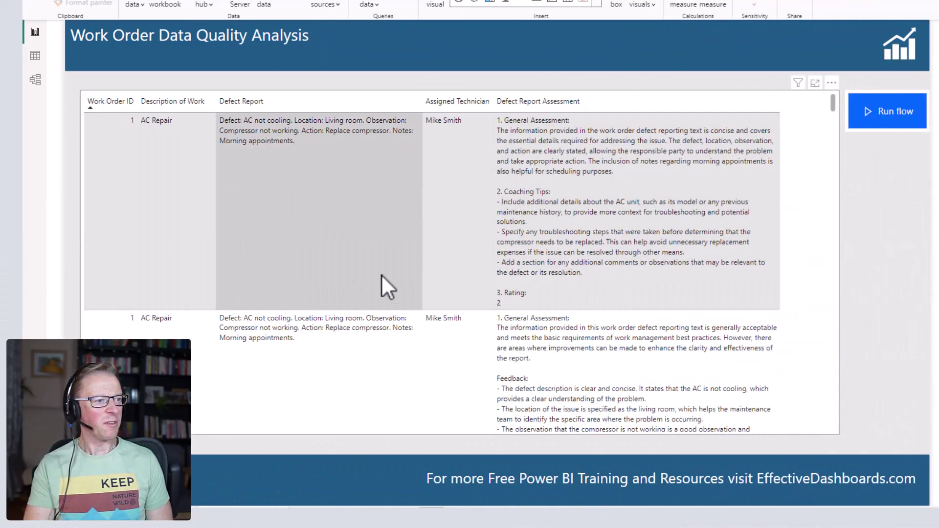
Compare the Defect Report Assessments returned for the AC repair, water heater repair and electrical outage work orders in the report table
scroll(558, 210, down, 2)
scroll(565, 216, down, 10)
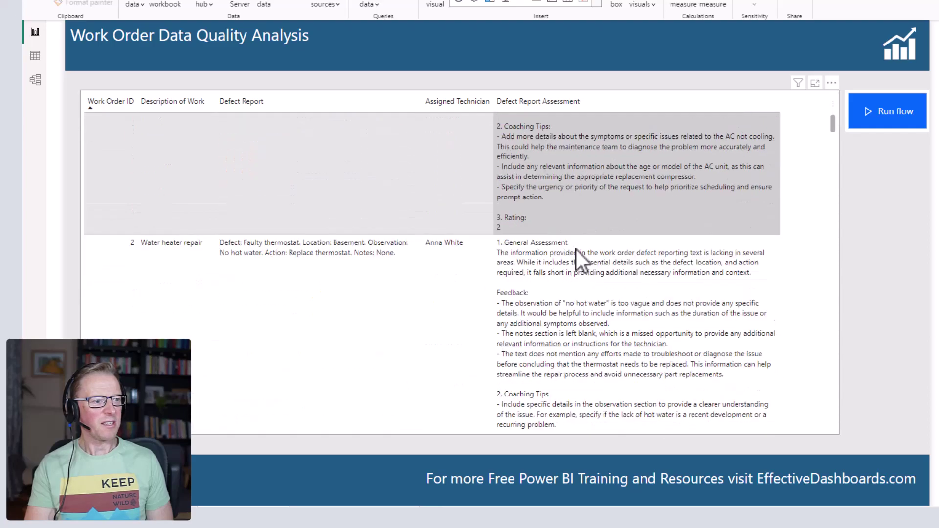
scroll(577, 253, down, 5)
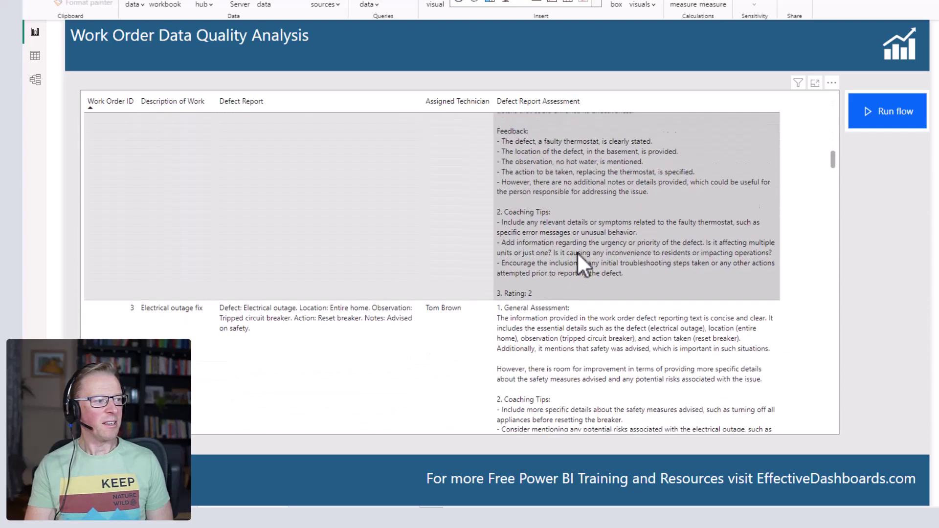
scroll(576, 251, up, 6)
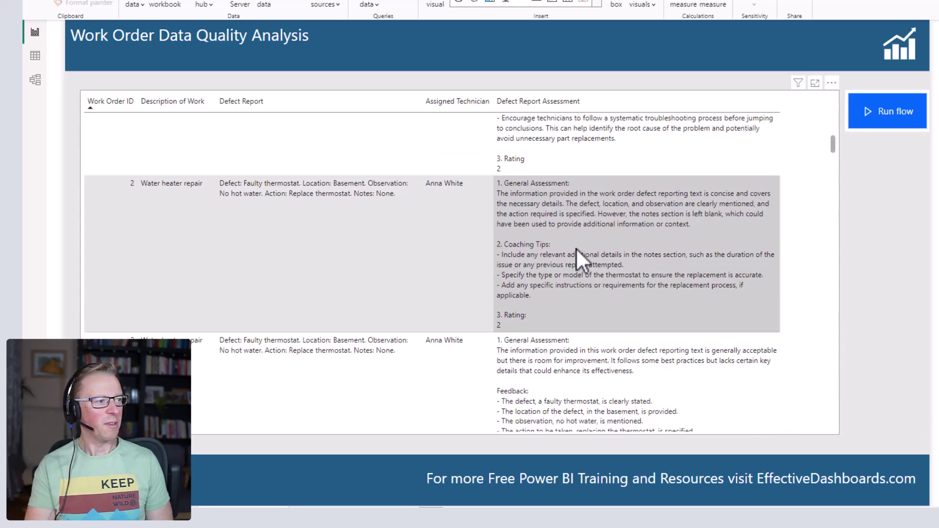
scroll(577, 250, up, 2)
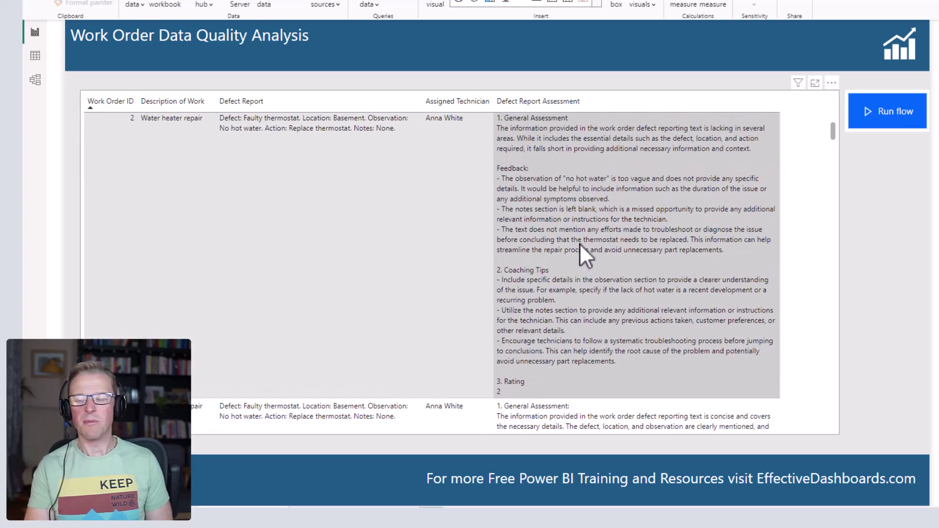
scroll(580, 242, down, 4)
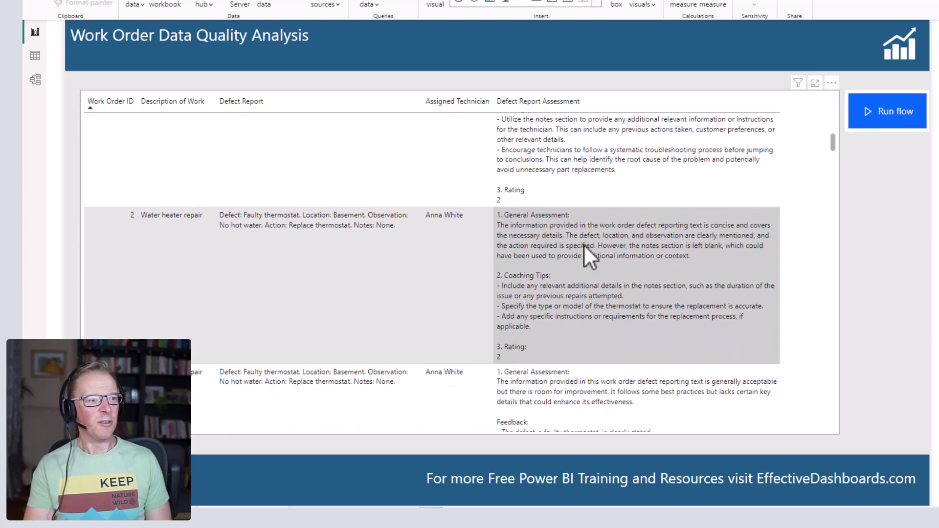
scroll(585, 250, down, 6)
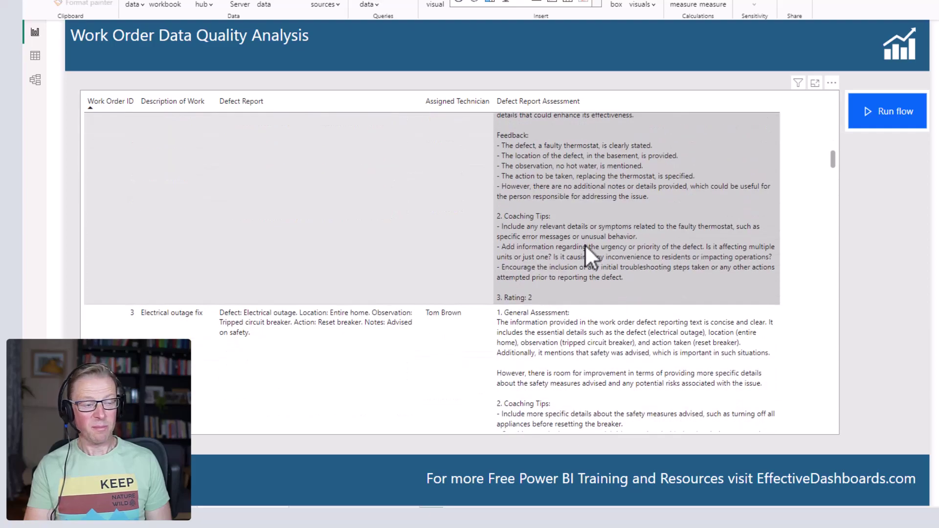
scroll(586, 249, down, 2)
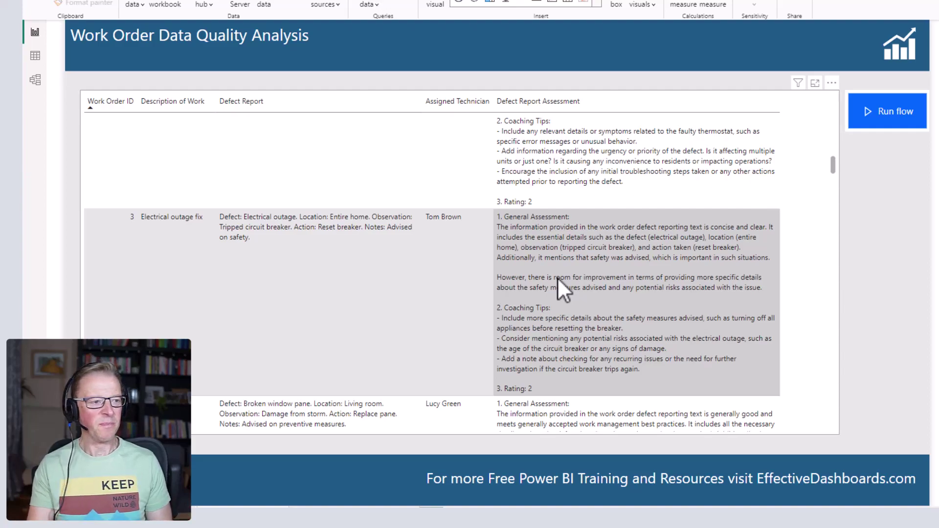
Read the assessments for work orders 4 to 9, comparing the vague defect report of work order 8 with its feedback
scroll(566, 272, down, 5)
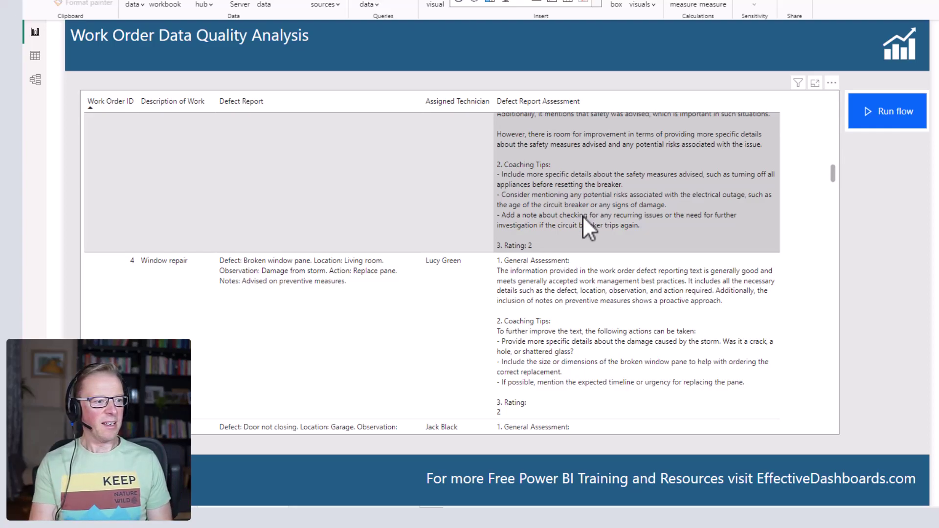
scroll(583, 218, down, 5)
scroll(584, 222, down, 10)
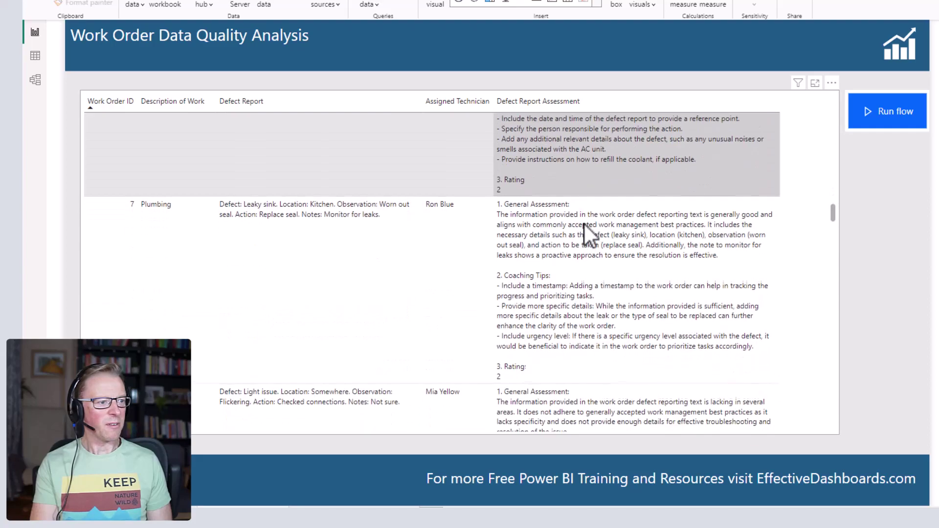
scroll(584, 224, down, 3)
scroll(586, 224, down, 8)
scroll(583, 222, down, 3)
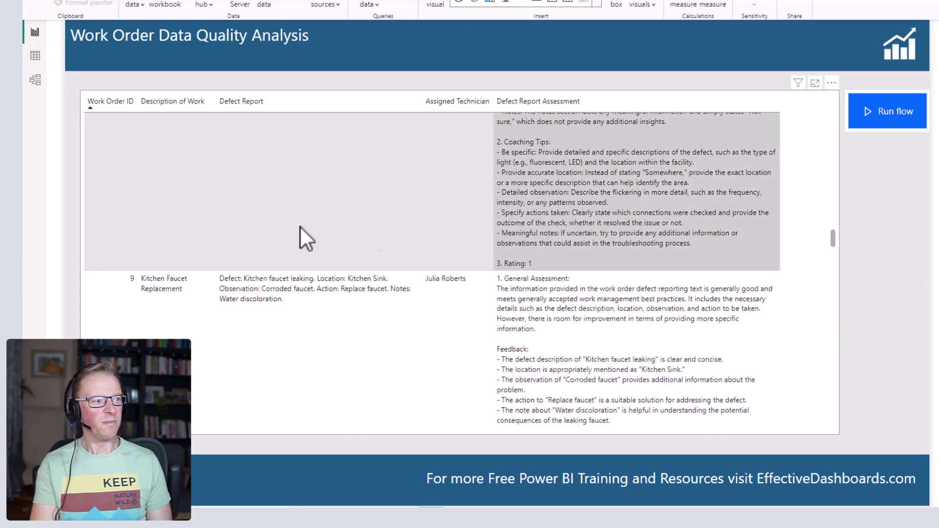
scroll(303, 201, up, 5)
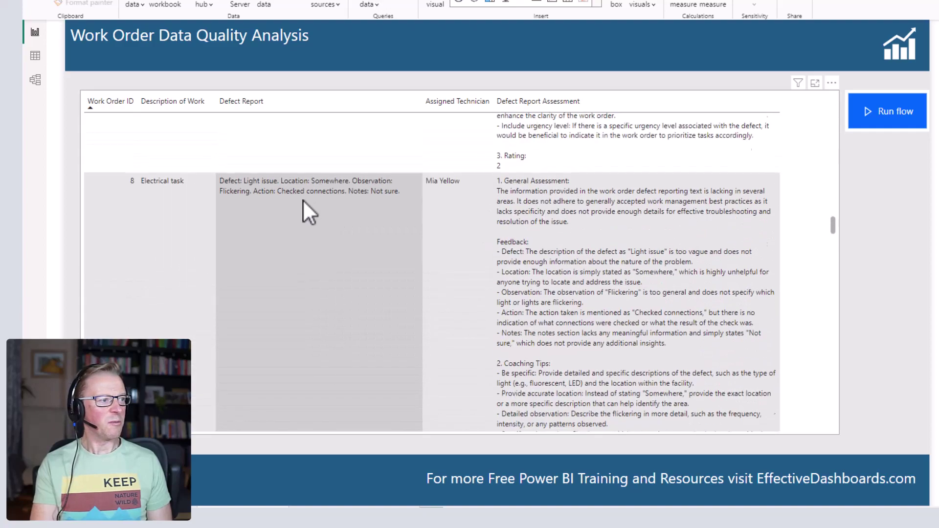
scroll(304, 201, up, 2)
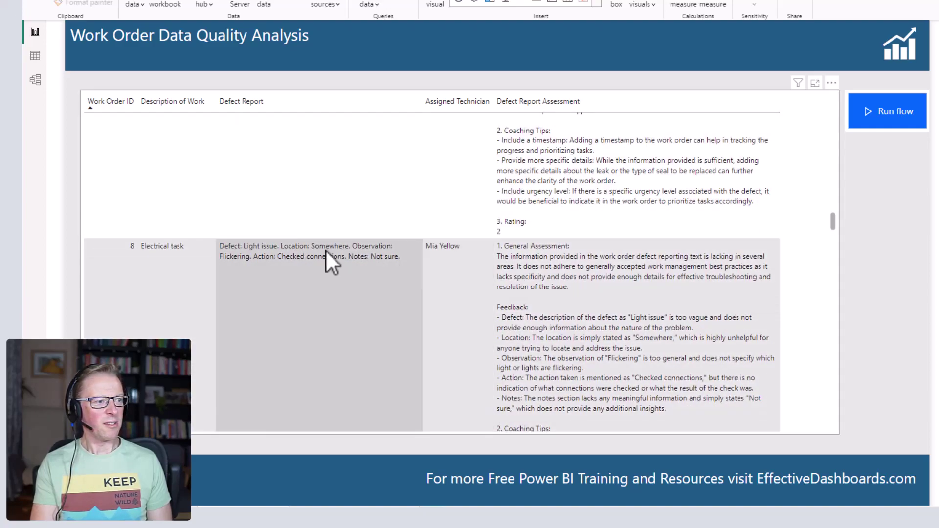